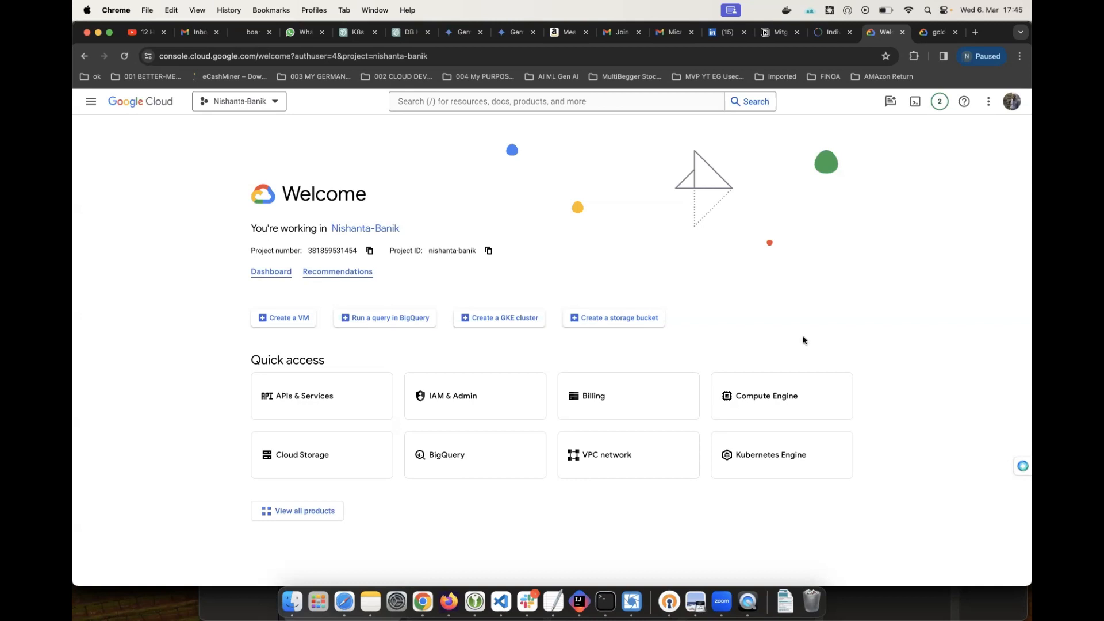
Step: Switch to Visual Studio Code, clear the GCP terminal and run gcloud auth login
click(499, 600)
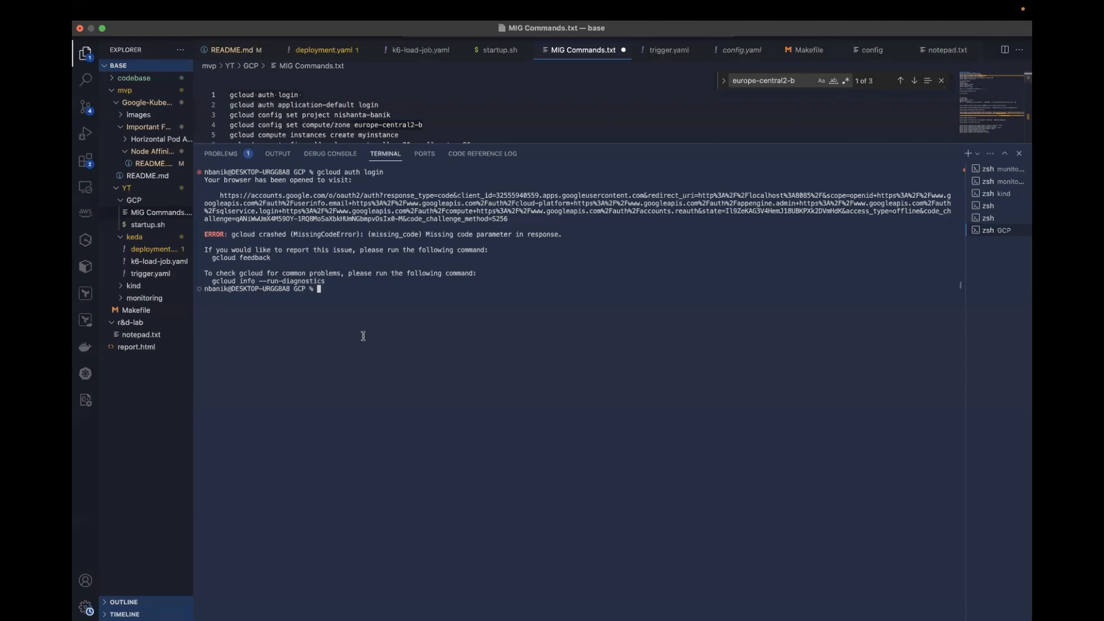
text(clear)
key(Return)
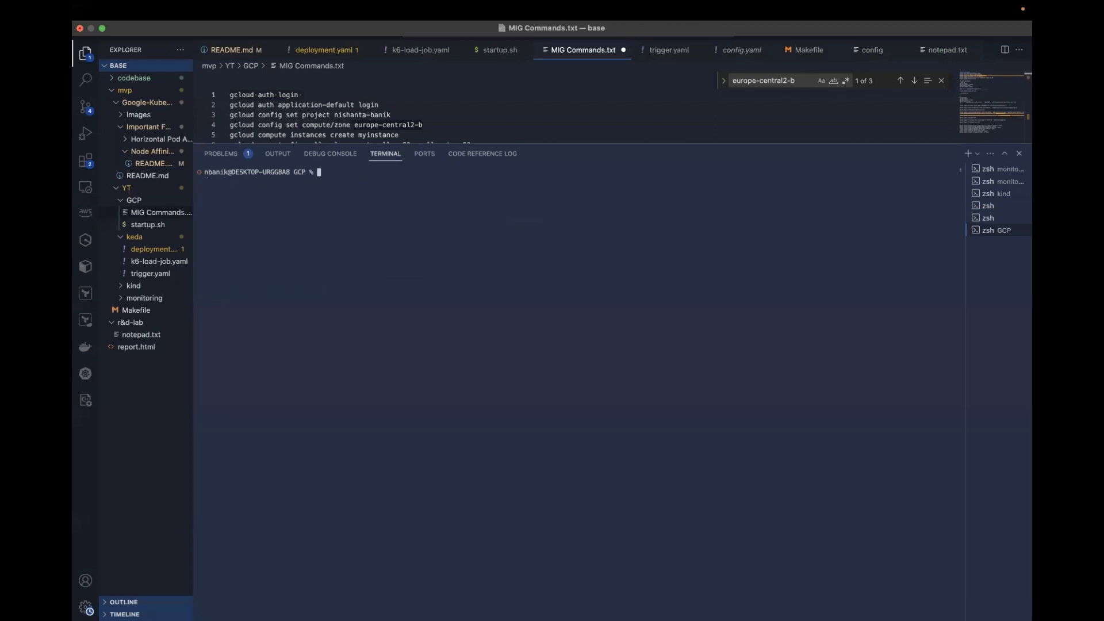
click(307, 96)
click(371, 180)
text(gcloud auth login)
key(Return)
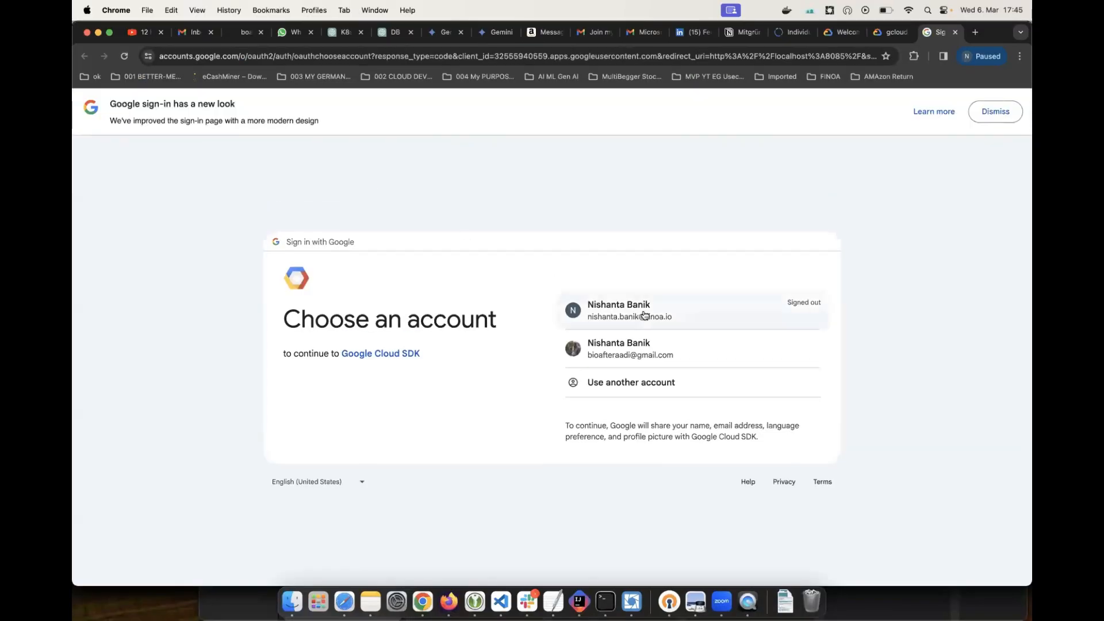
Step: Sign in with the personal Gmail account, allow Google Cloud SDK access and close both gcloud authentication result pages
click(609, 357)
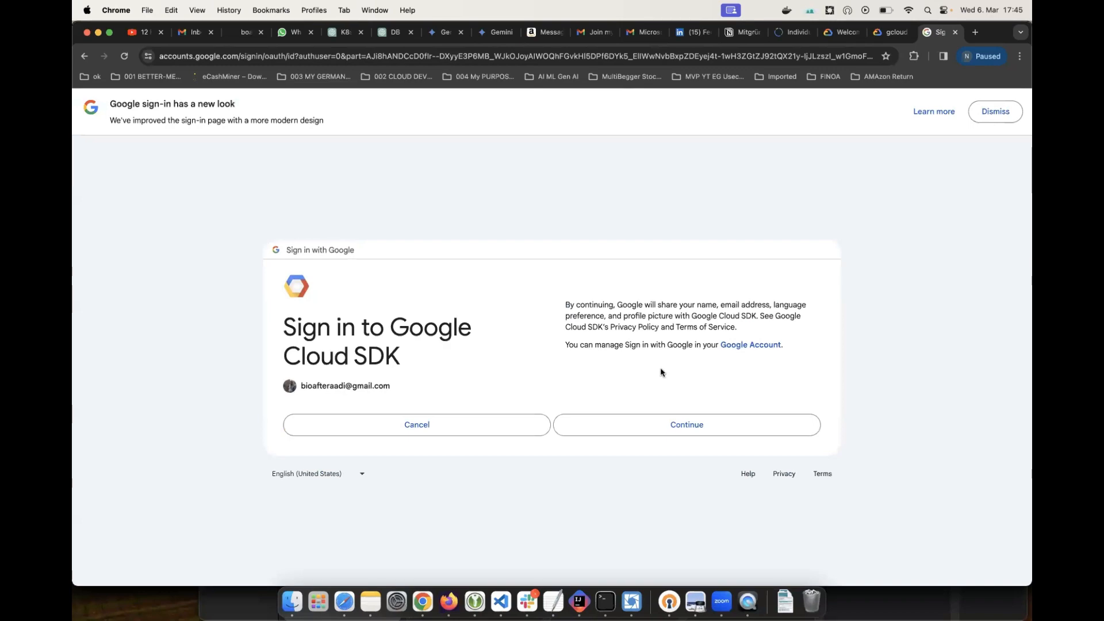
click(635, 432)
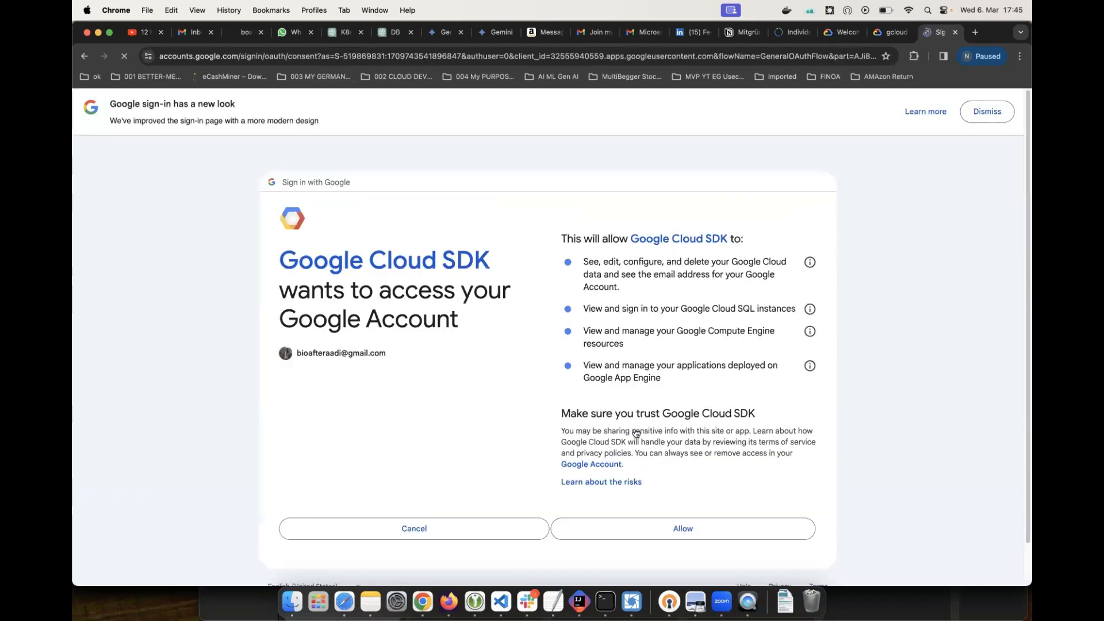
click(663, 534)
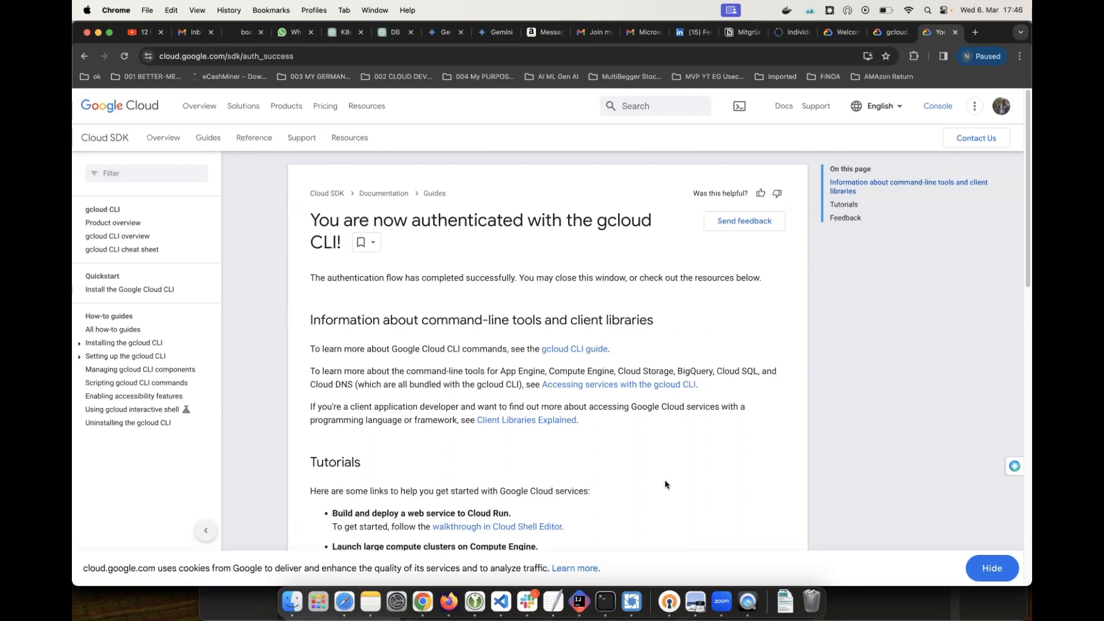
drag(311, 217, 339, 245)
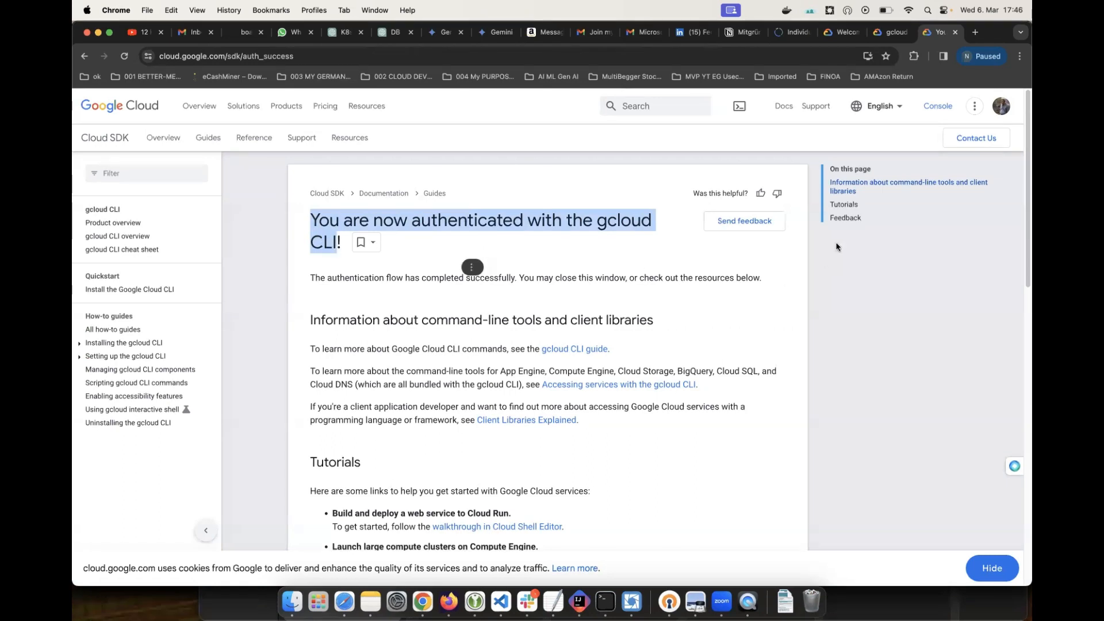
click(955, 32)
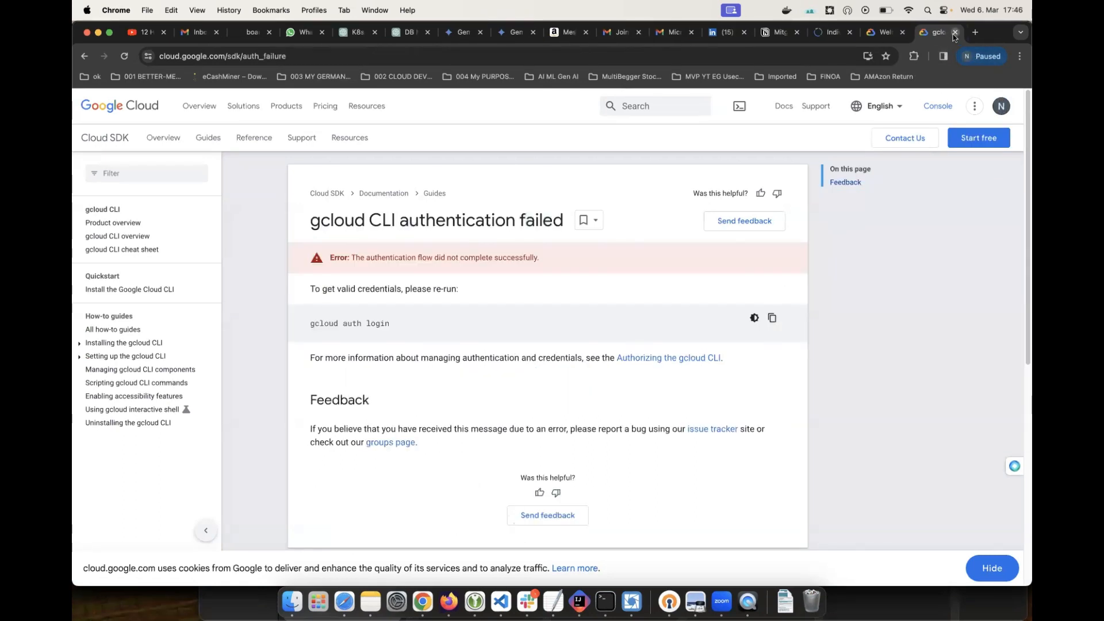
click(955, 32)
Step: Return to Visual Studio Code and run gcloud auth application-default login in the terminal
key(ctrl+Right)
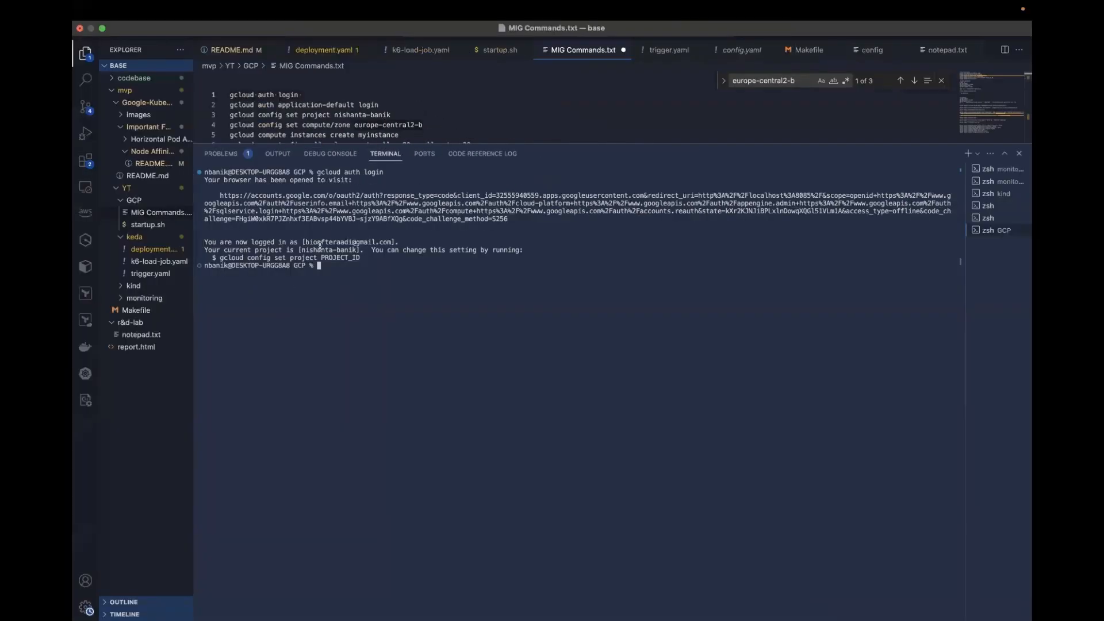
drag(382, 104, 306, 112)
click(230, 104)
click(337, 287)
text(gcloud auth application-default login)
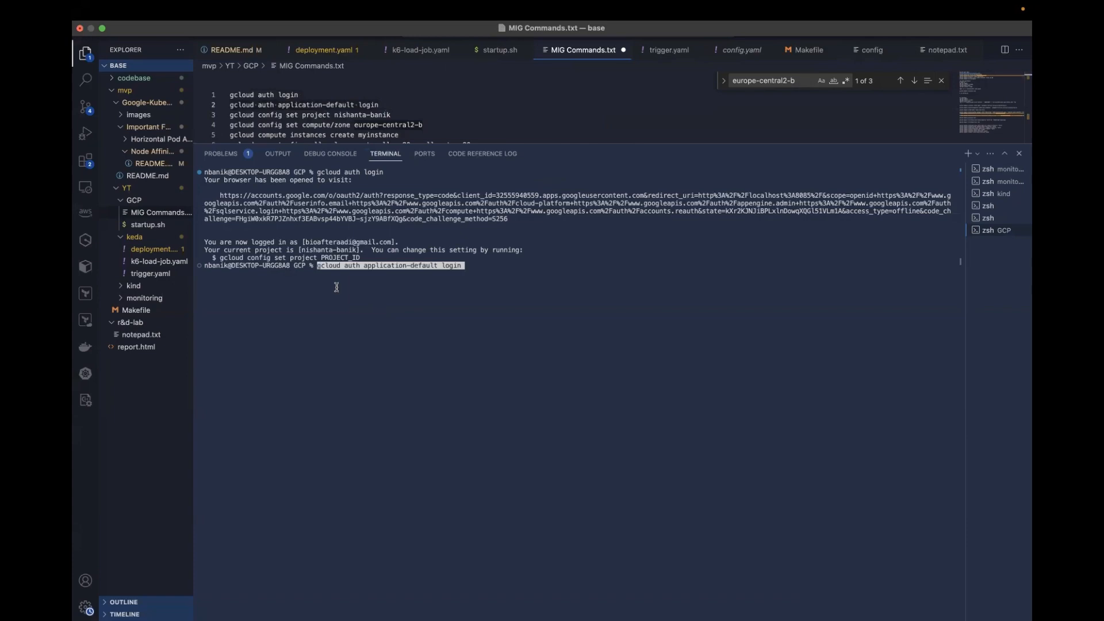
key(Return)
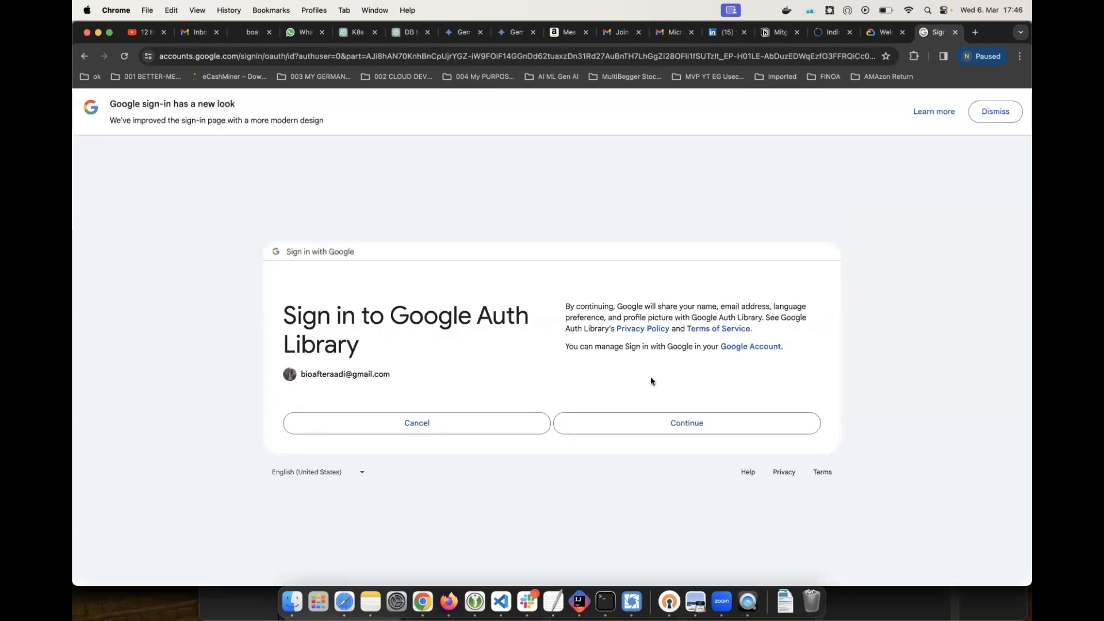
Step: Continue the Google Auth Library sign-in, allow the requested account access and close the authentication page
click(679, 427)
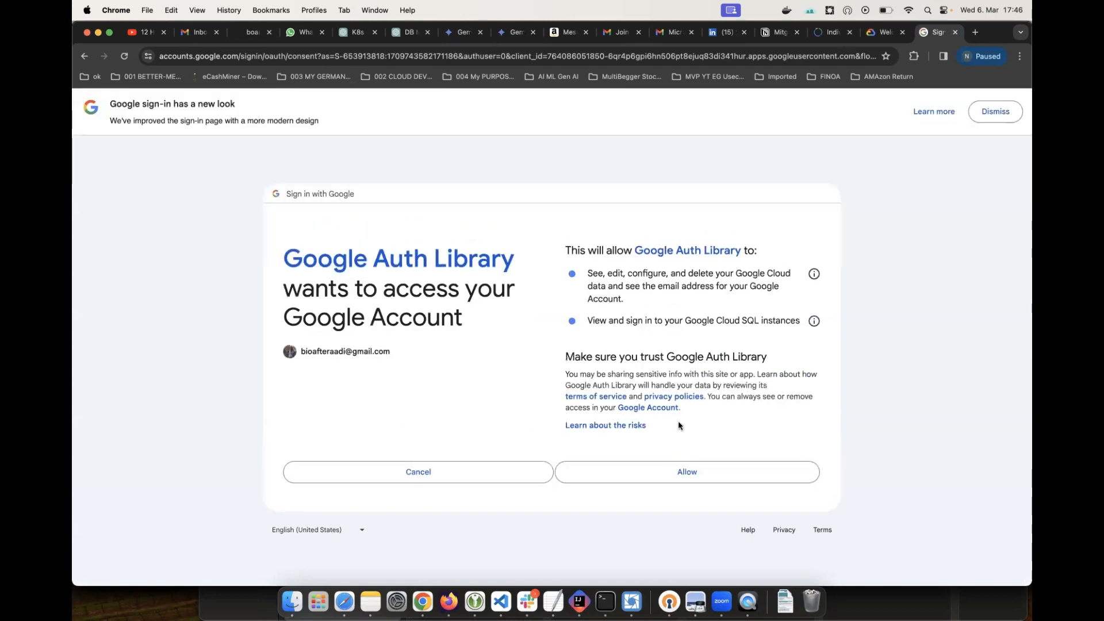
click(688, 473)
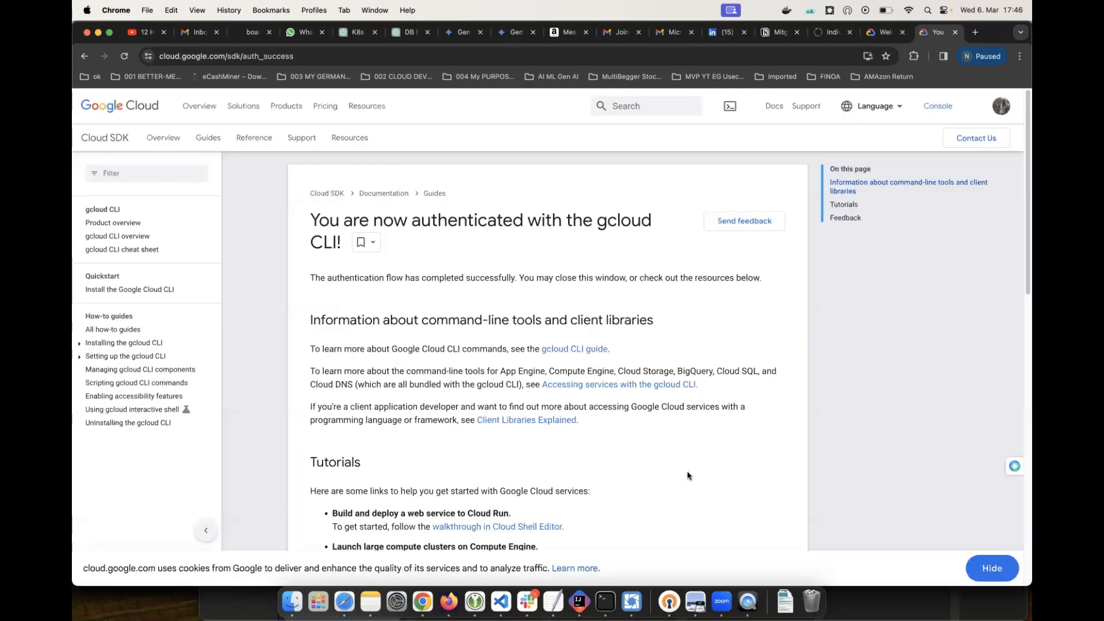
click(954, 33)
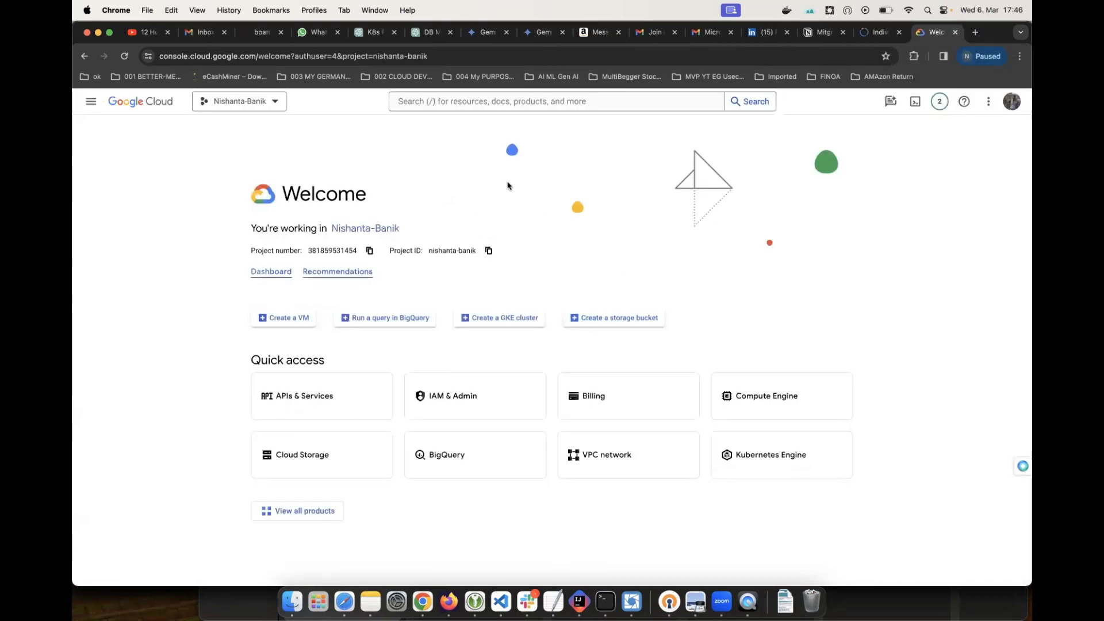
Step: Run gcloud config set project with the project ID from MIG Commands.txt, checking the ID in the Google Cloud console's project list
key(ctrl+Right)
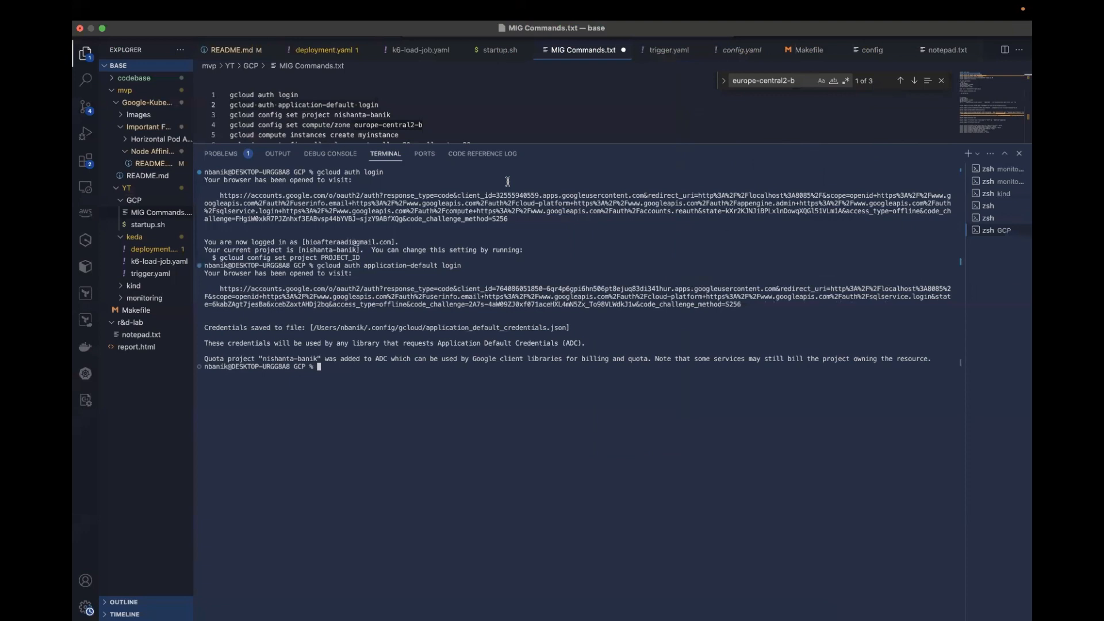
click(289, 118)
click(231, 117)
click(381, 403)
text(gcloud config set project nishanta-banik)
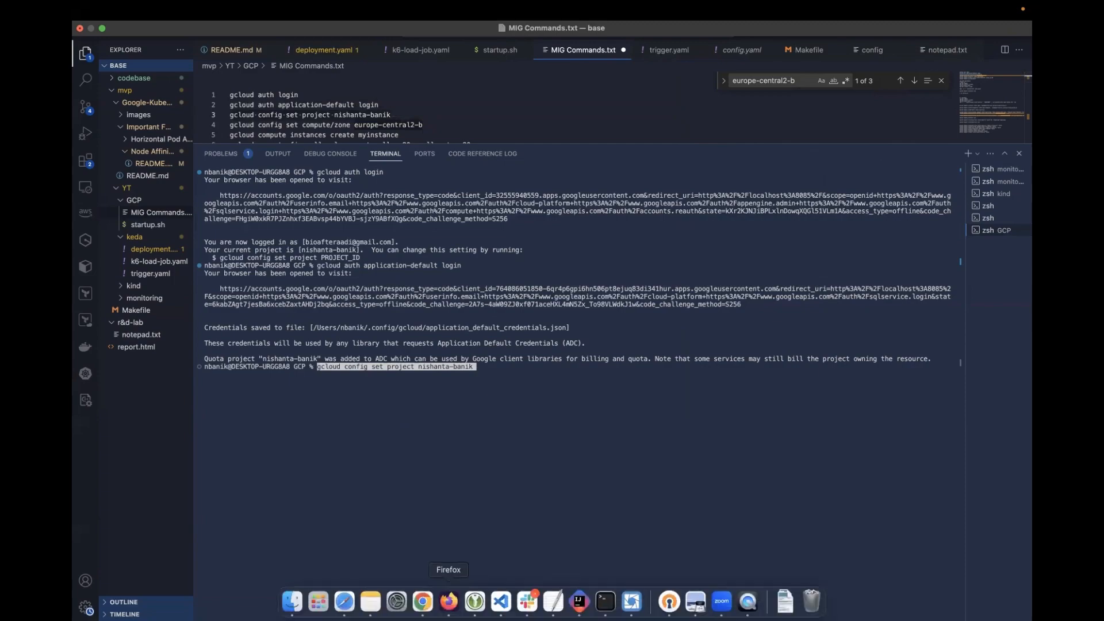
click(422, 601)
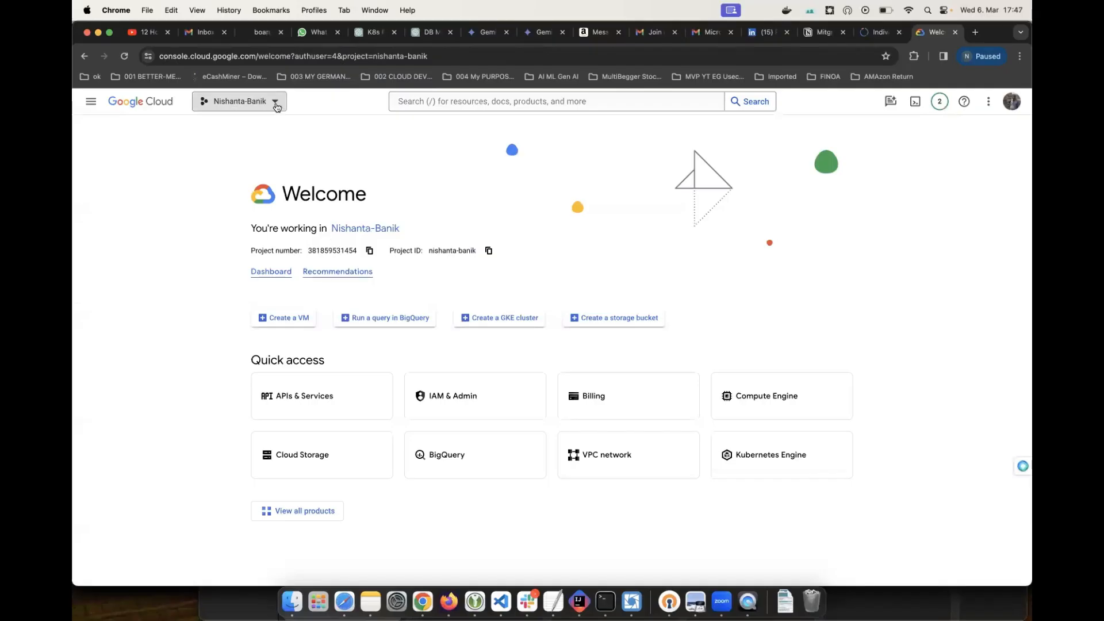
click(275, 102)
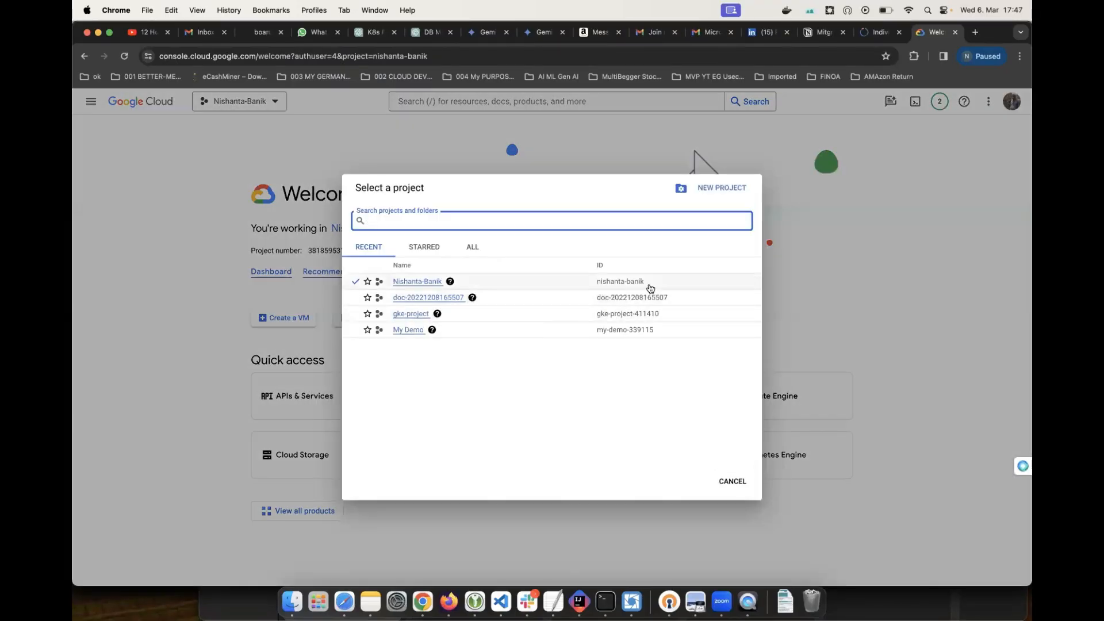
click(733, 483)
key(super+Tab)
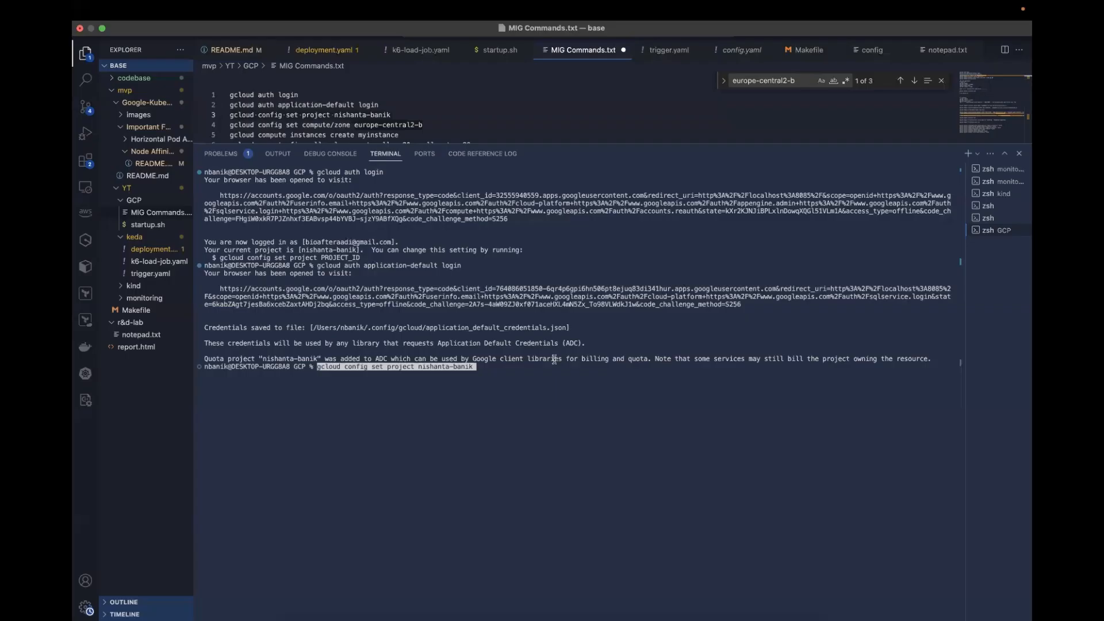
key(Return)
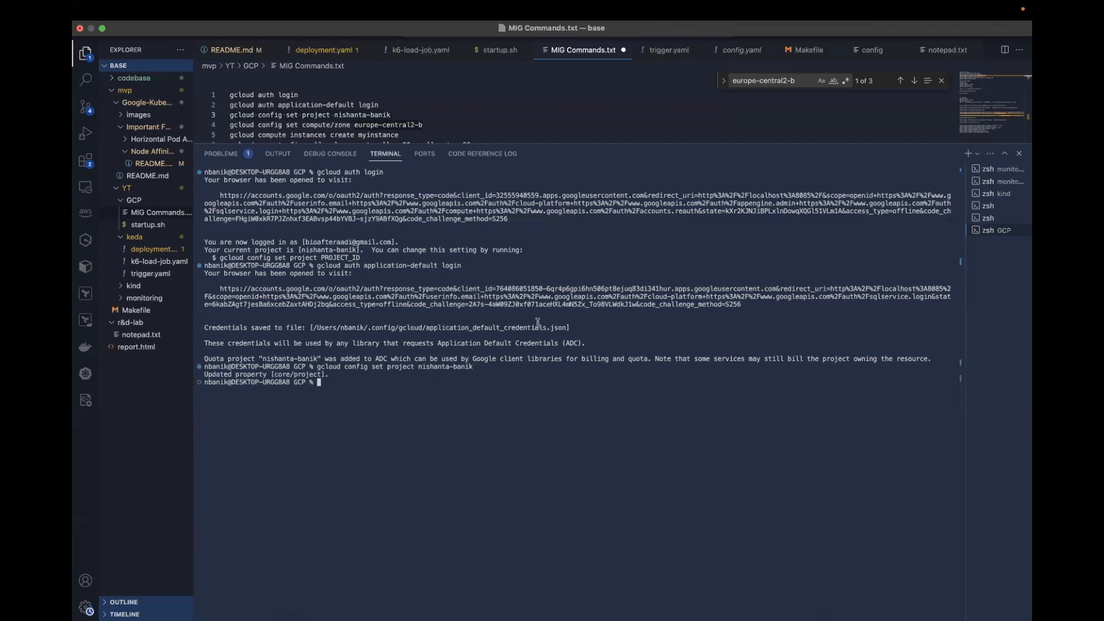
Step: Set the default compute zone to europe-central2-b with gcloud config set compute/zone
click(377, 124)
drag(369, 124, 228, 126)
click(404, 420)
text(gcloud config set compute/zone europe-central2-b)
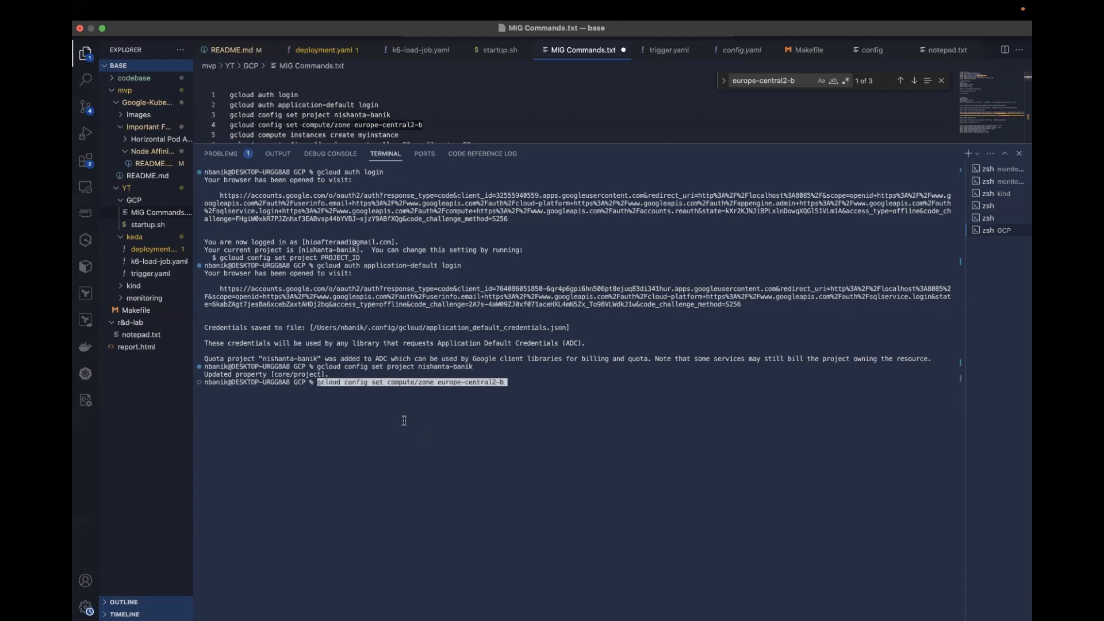
key(Return)
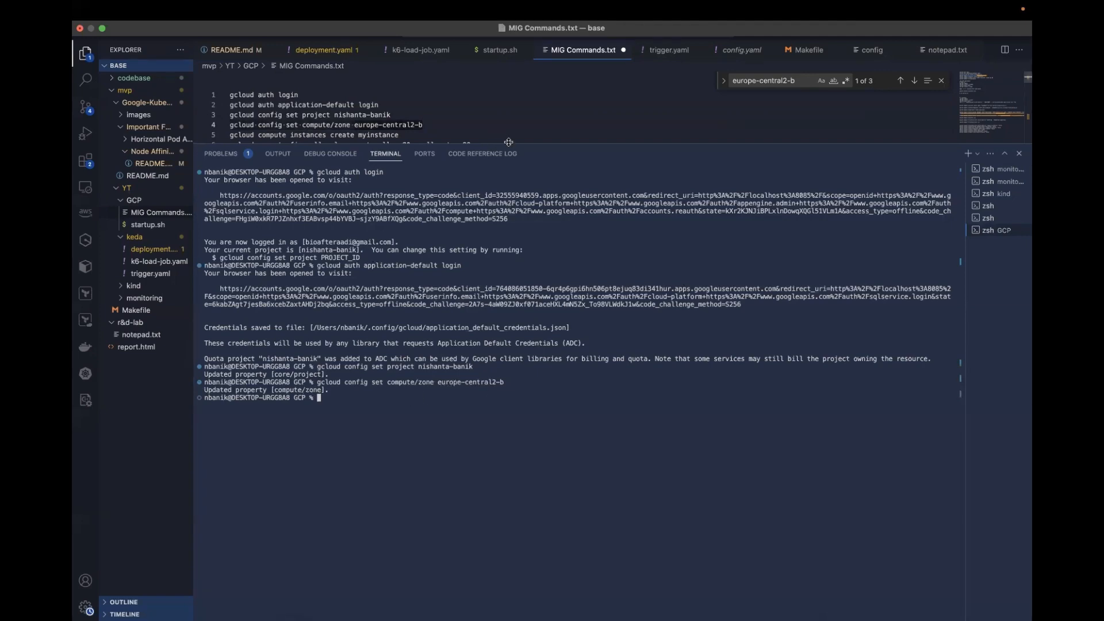
Step: Enlarge the command file's editor area and create a VM with gcloud compute instances create myinstance
drag(509, 142, 506, 197)
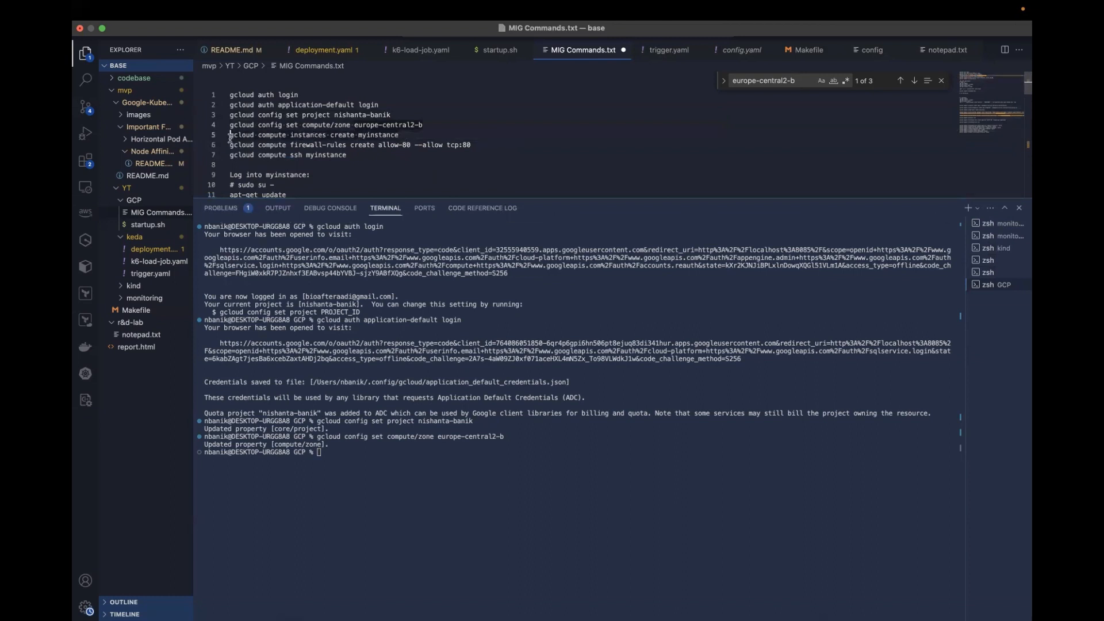
click(363, 475)
text(gcloud compute instances create myinstance)
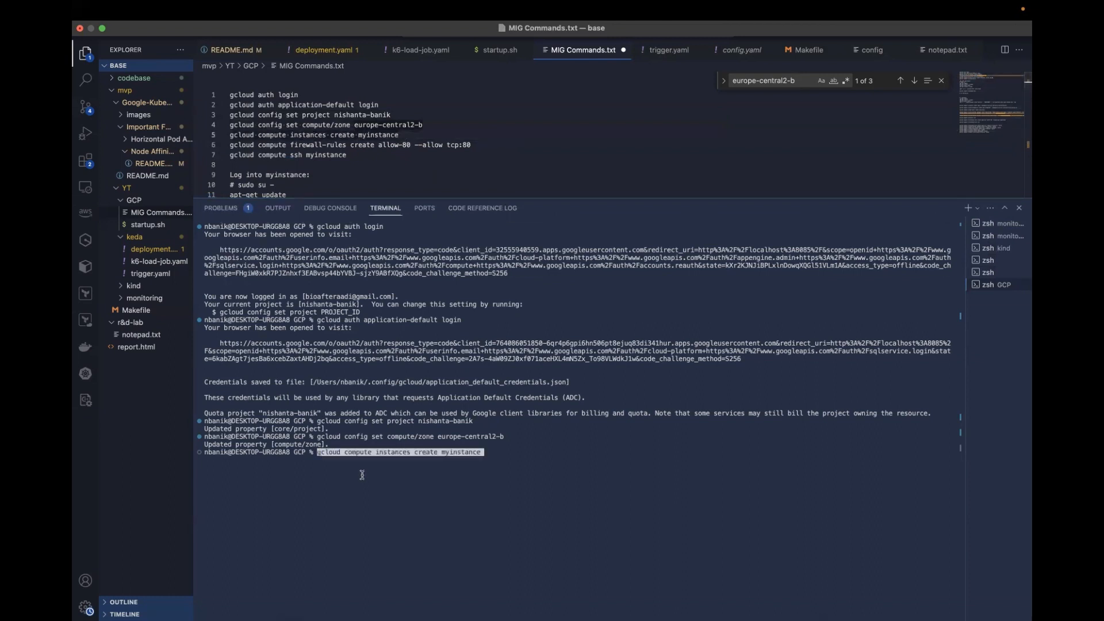
key(Return)
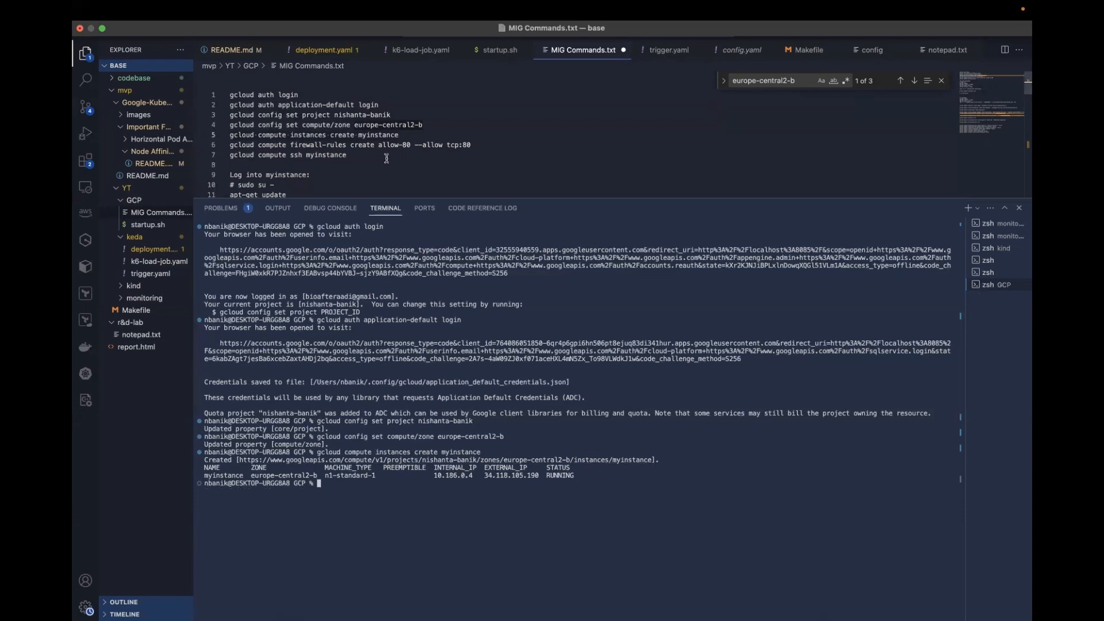
Step: Try to create a firewall rule named allow-80 with gcloud, allowing tcp:80
click(426, 144)
click(374, 500)
text(gcloud compute firewall-rules create allow-80 --allow tcp:80)
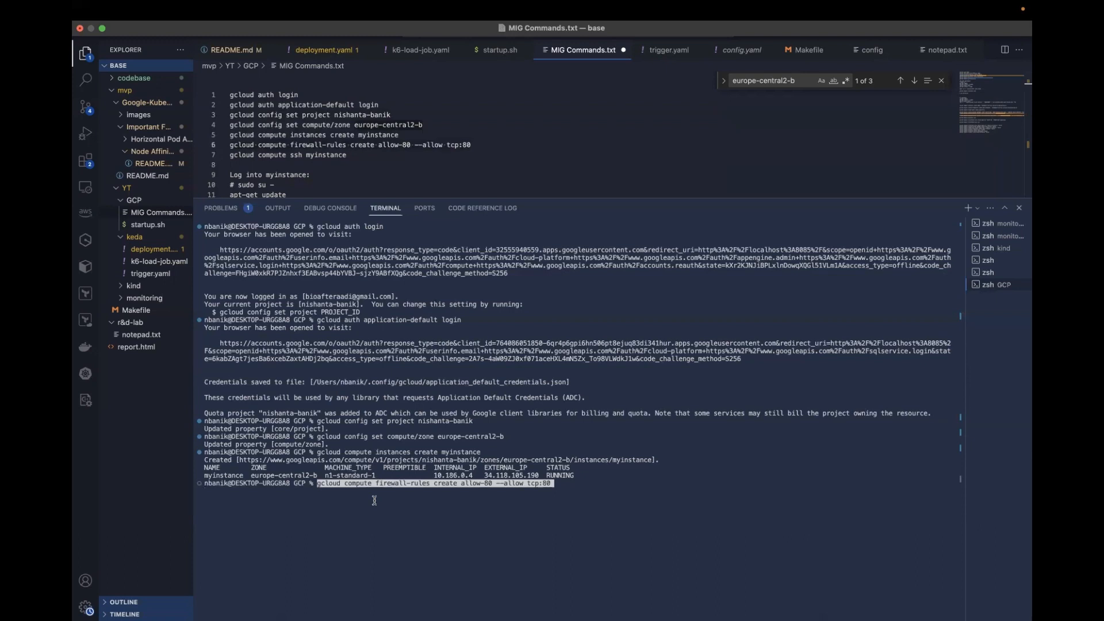
key(Return)
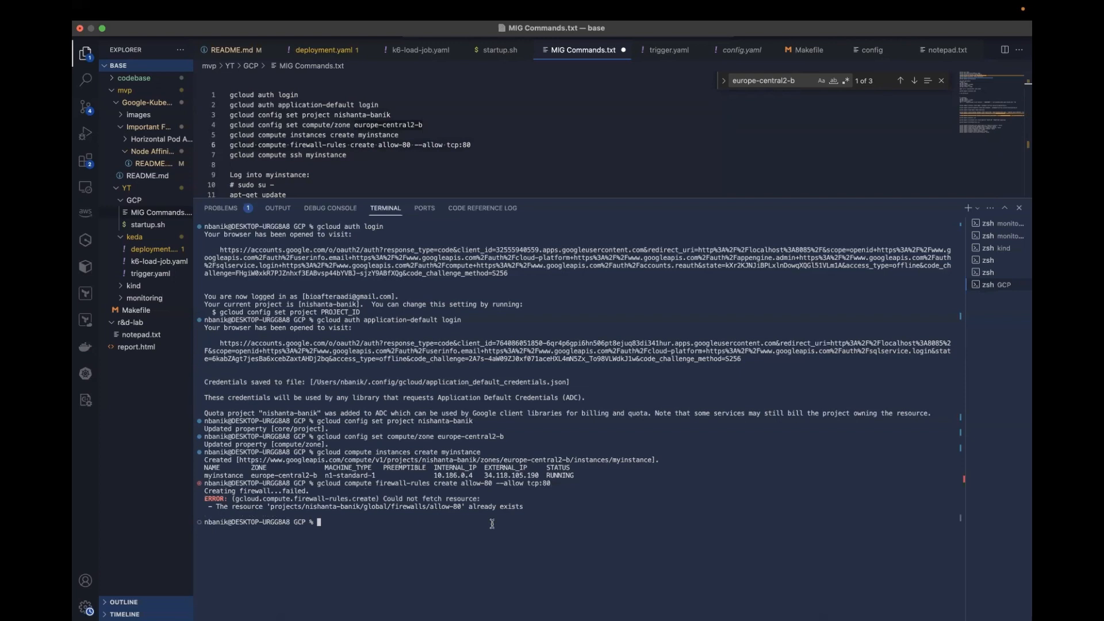
Step: Rerun the firewall-rule creation command with the rule name changed to allow-81, allowing tcp:80
key(Up)
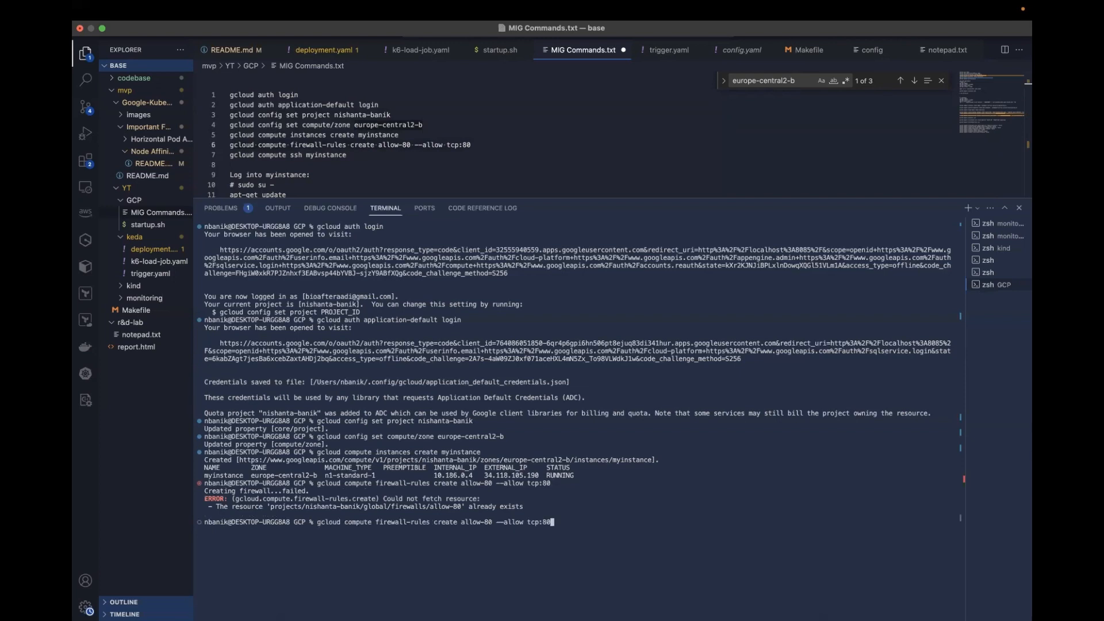
key(Left)
key(Left)
key(Left)
key(Left)
key(Left)
key(Left)
key(Left)
key(Left)
key(Left)
key(Left)
key(Left)
key(Left)
key(Left)
key(Left)
key(Left)
key(BackSpace)
text(1)
key(Return)
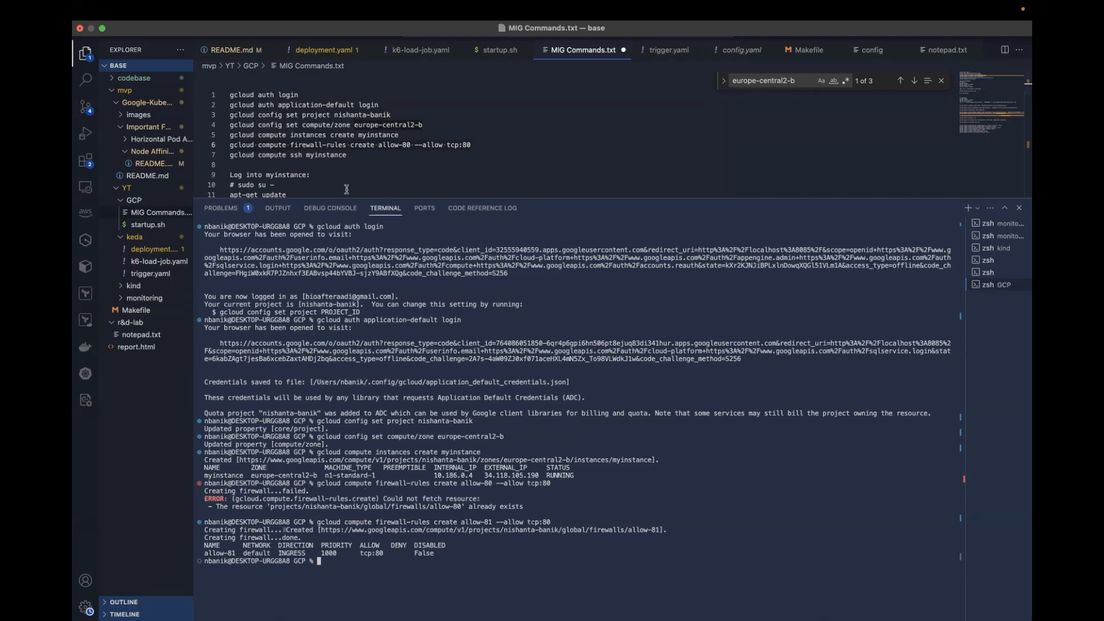
Step: Connect to the VM with gcloud compute ssh myinstance and clear the terminal
drag(352, 158, 231, 154)
text(gcloud compute ssh myinstance)
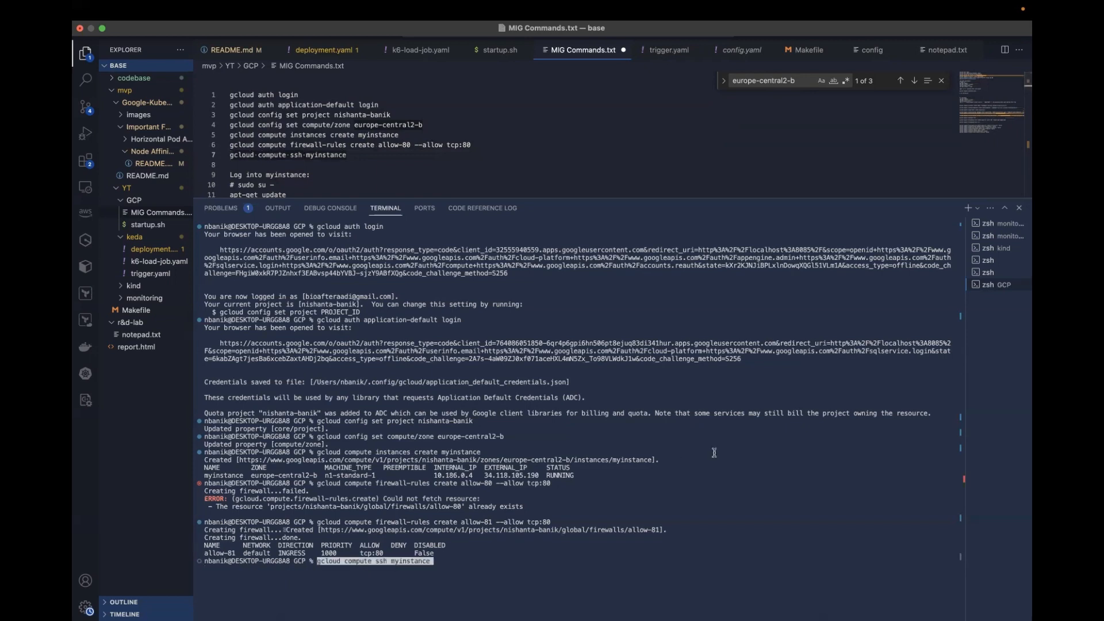
key(Return)
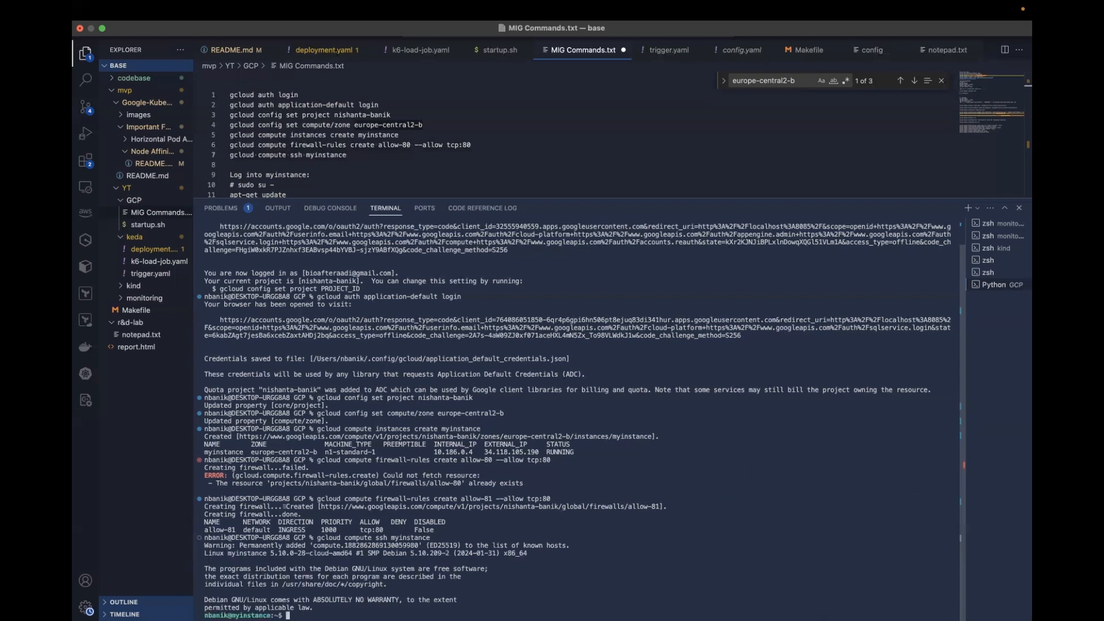
text(clear)
key(Return)
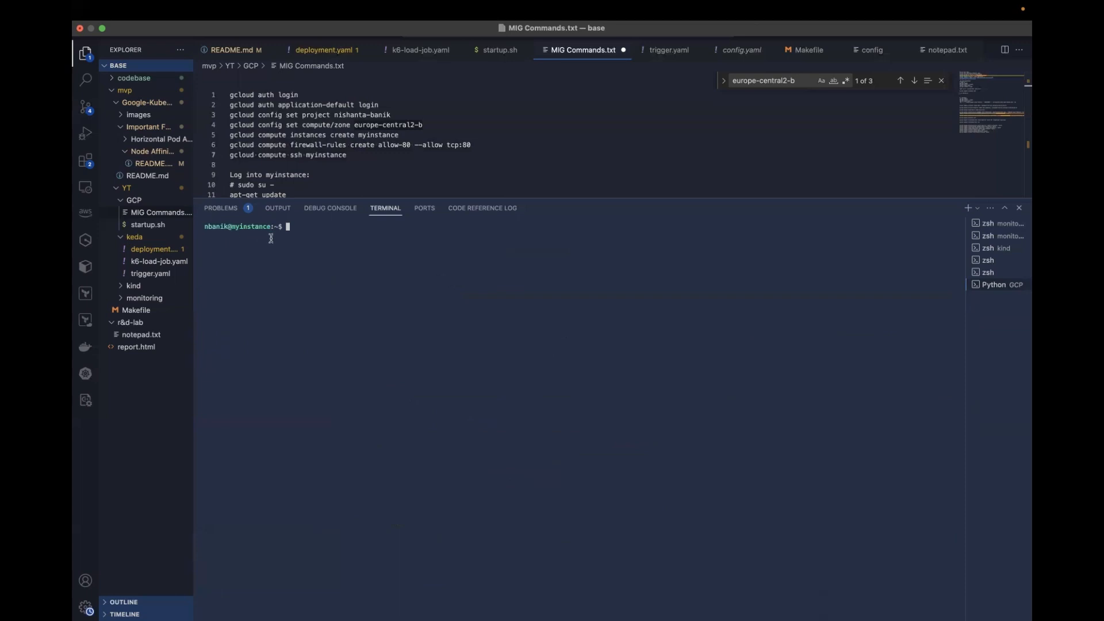
Step: Switch to the root user on myinstance by running sudo su - from the command file
text(s)
scroll(291, 148, down, 2)
drag(239, 132, 280, 131)
key(super+c)
click(308, 232)
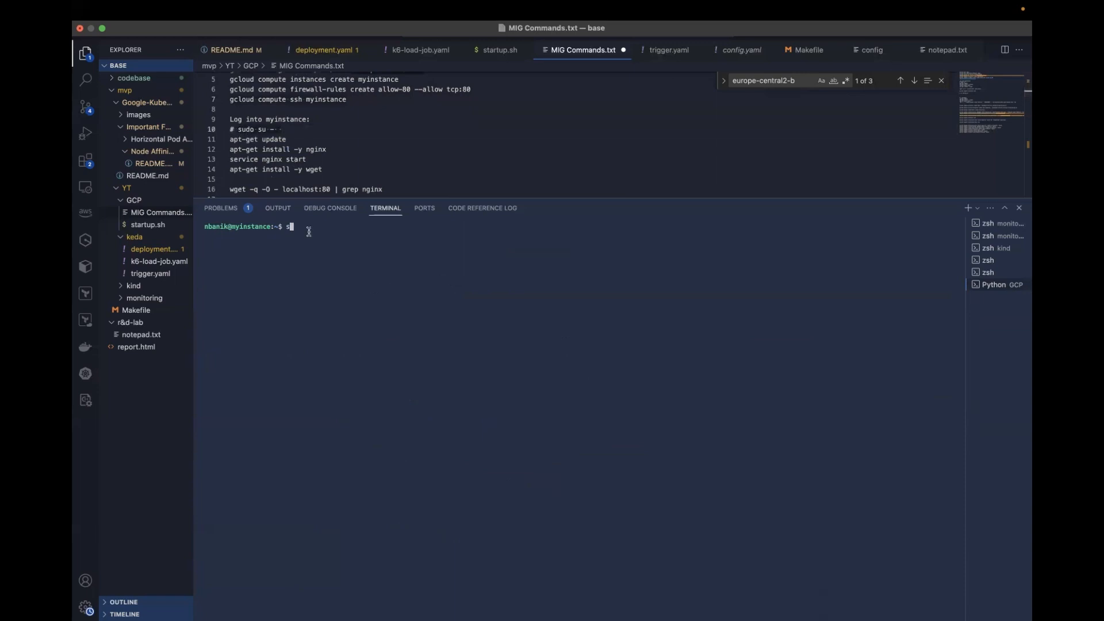
key(BackSpace)
key(super+v)
key(Return)
Step: Run apt-get update on myinstance to refresh the package lists
drag(231, 139, 284, 139)
key(super+c)
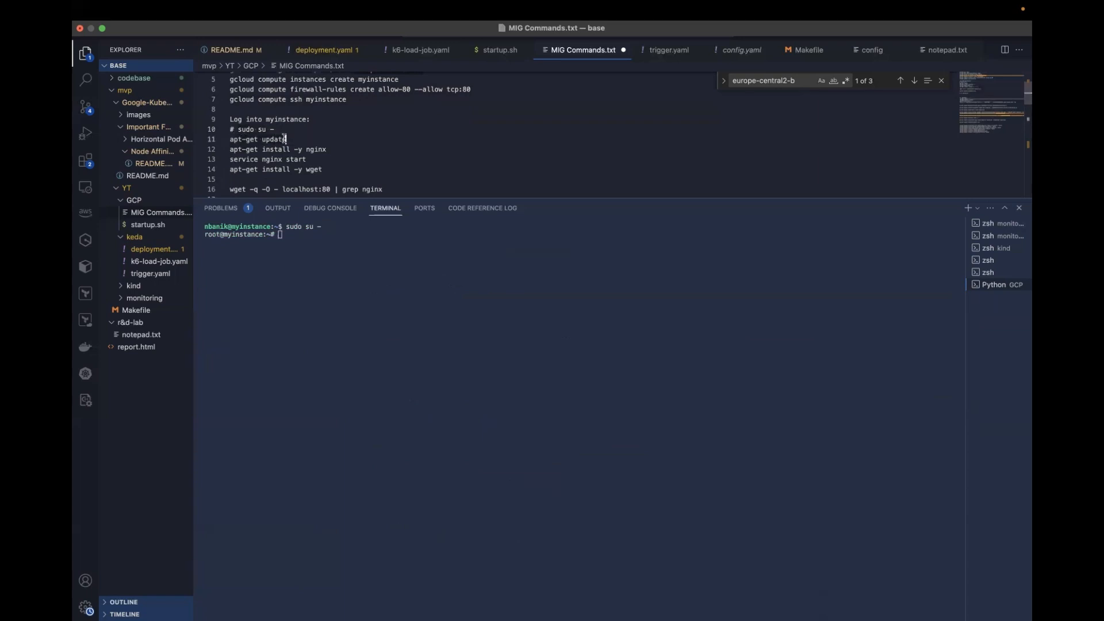
click(322, 275)
key(super+v)
key(Return)
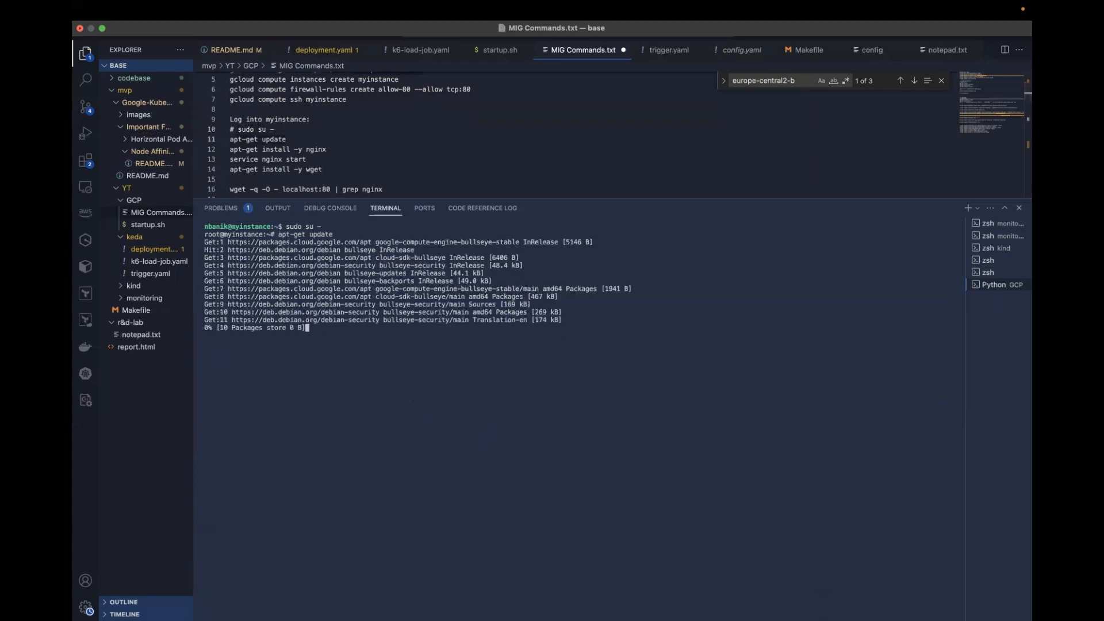
Step: Install nginx on myinstance by running apt-get install -y nginx from the command file
drag(231, 149, 330, 151)
key(super+c)
click(363, 443)
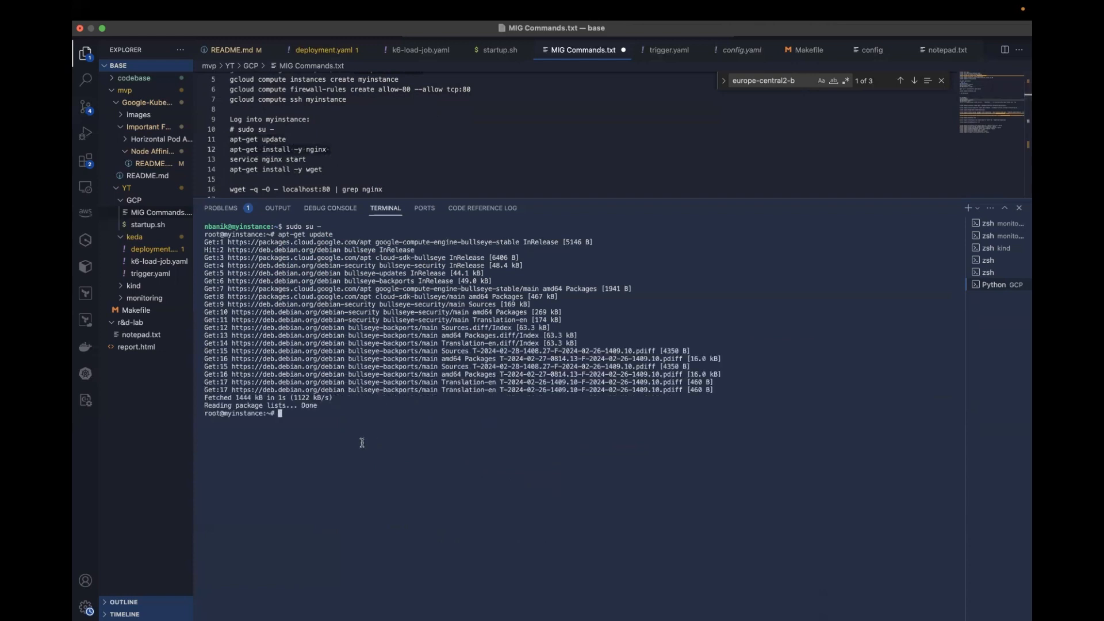
key(super+v)
key(Return)
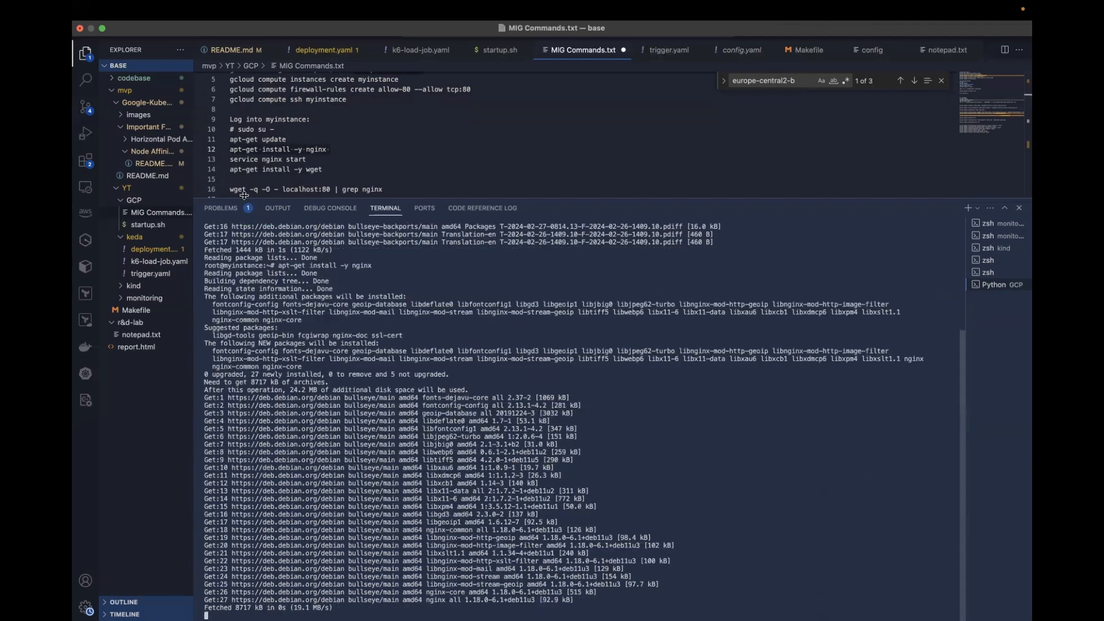
Step: Start the web server on myinstance by running service nginx start from the command file
drag(230, 161, 308, 159)
text(c)
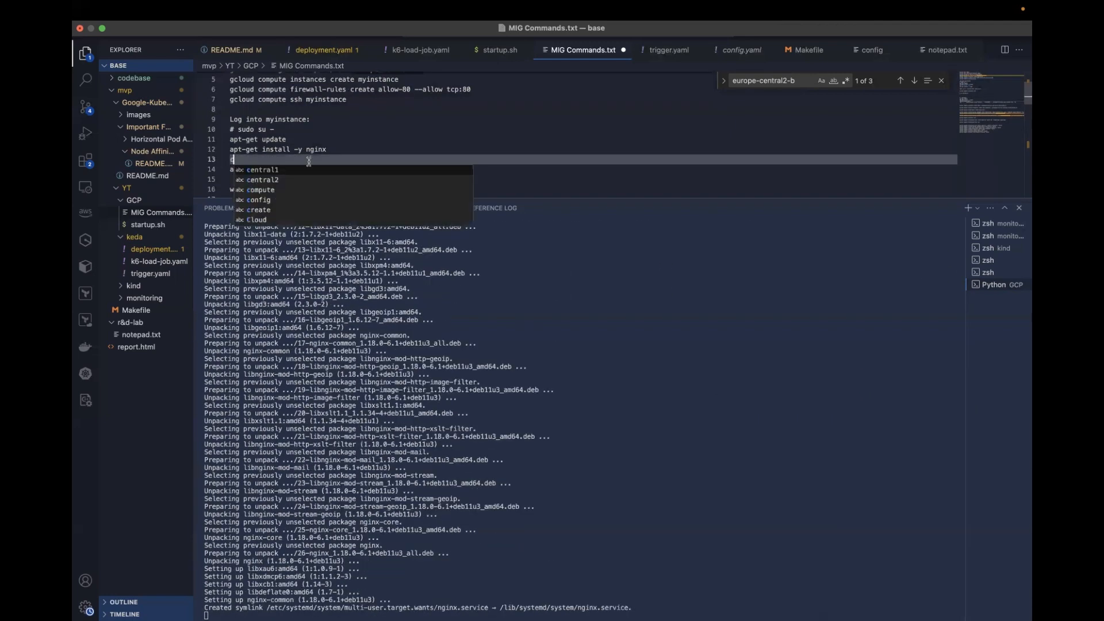
key(super+z)
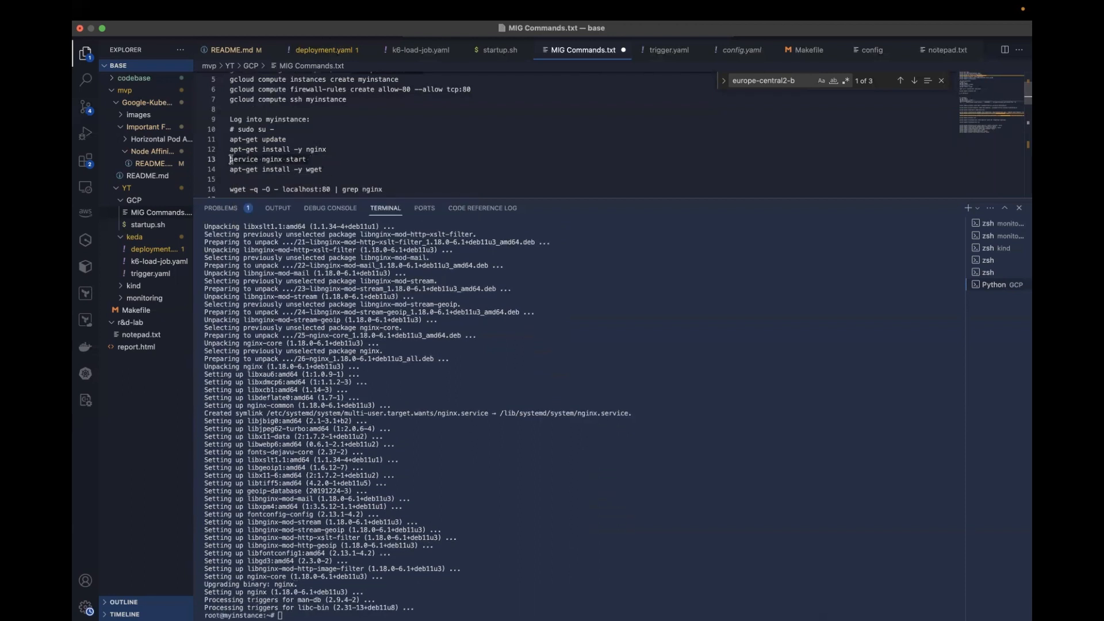
click(433, 486)
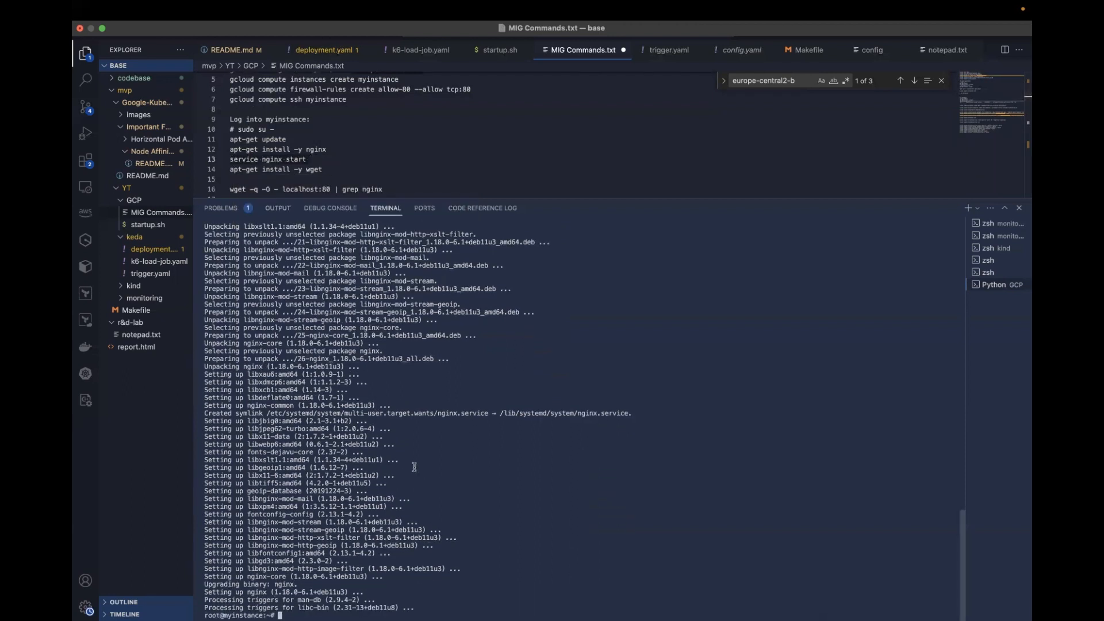
key(super+v)
key(Return)
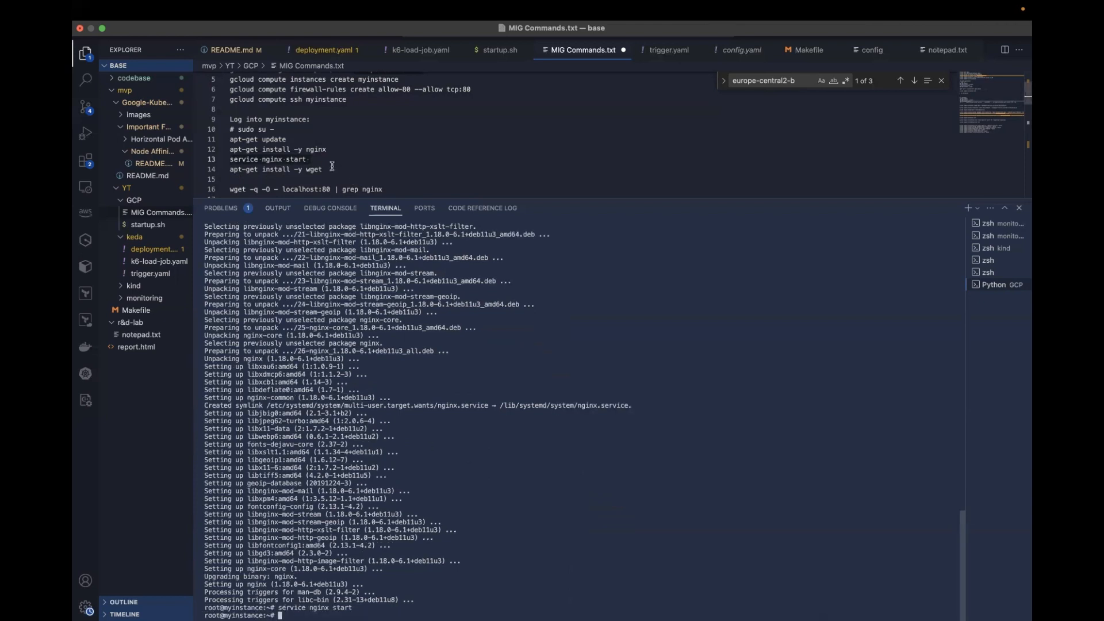
Step: Install wget on myinstance by running apt-get install -y wget
click(329, 169)
drag(329, 169, 229, 170)
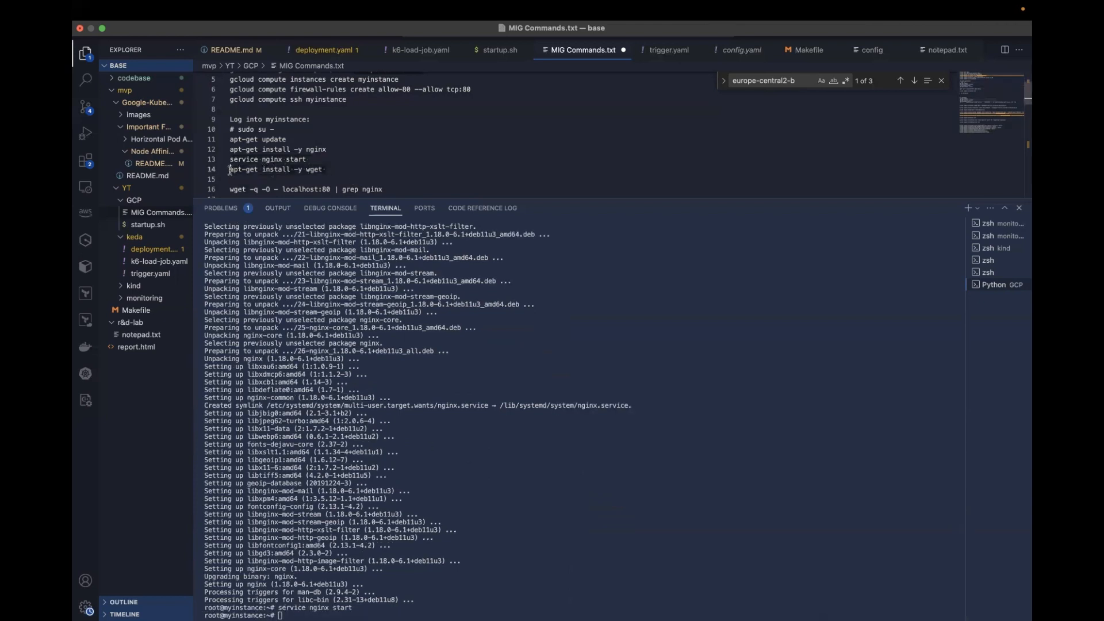
click(532, 449)
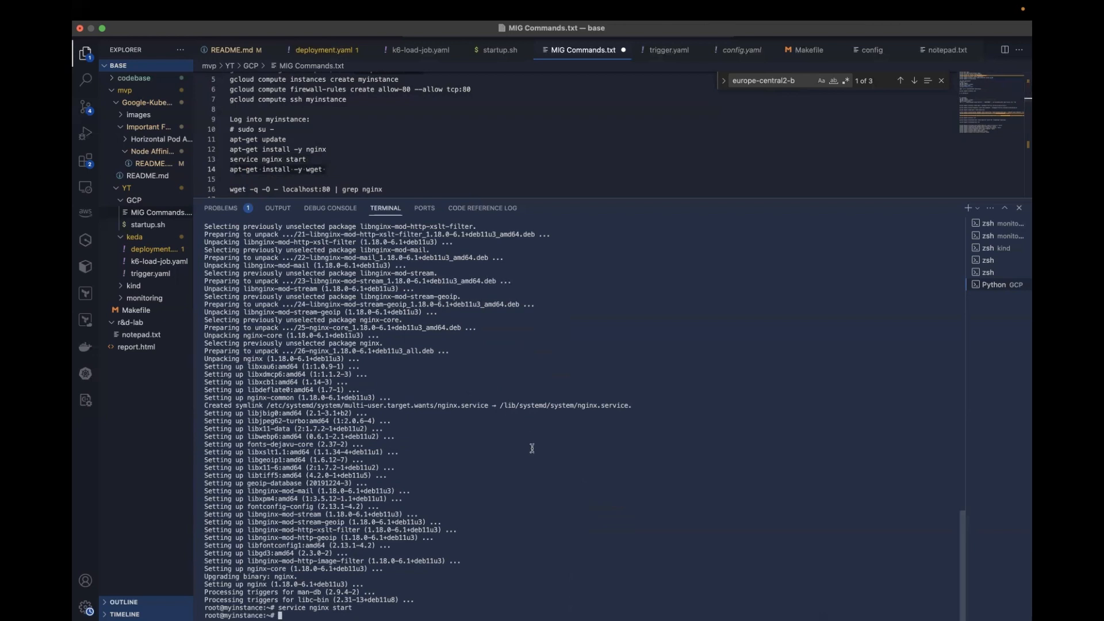
key(super+v)
key(Return)
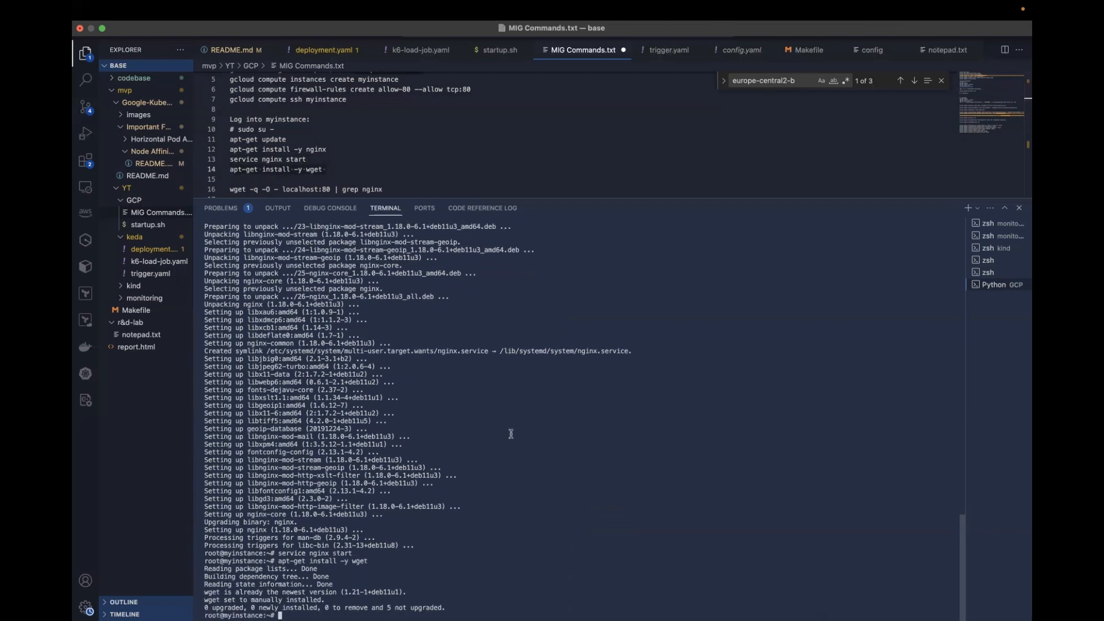
Step: Check the local web server on myinstance by running wget -q -O - localhost:80 | grep nginx
click(392, 190)
drag(393, 191, 231, 191)
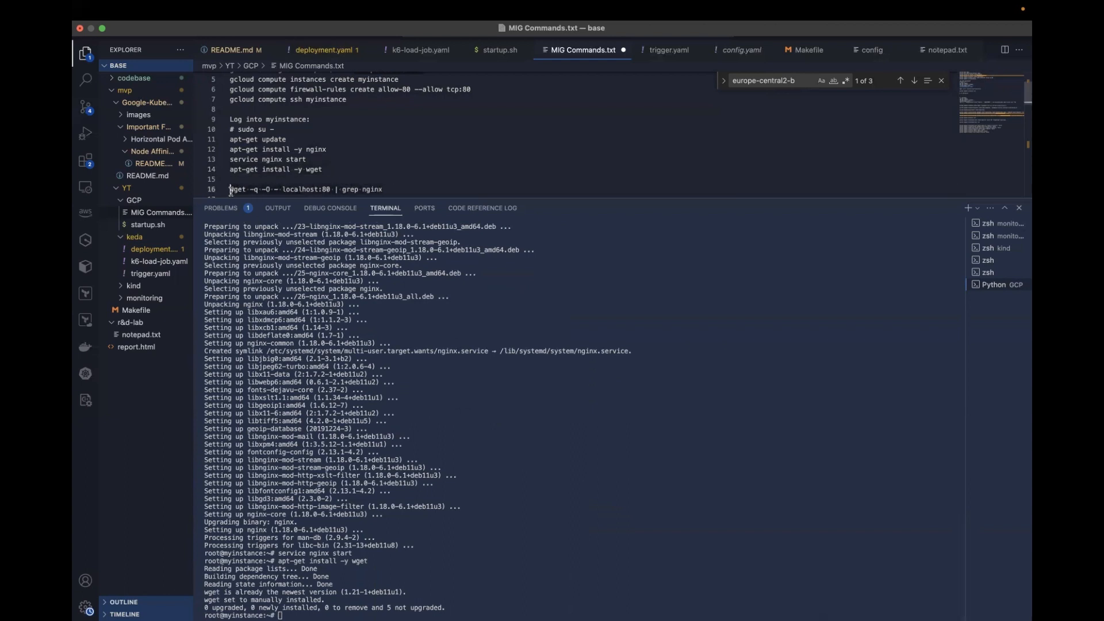
key(super+c)
click(467, 523)
key(super+v)
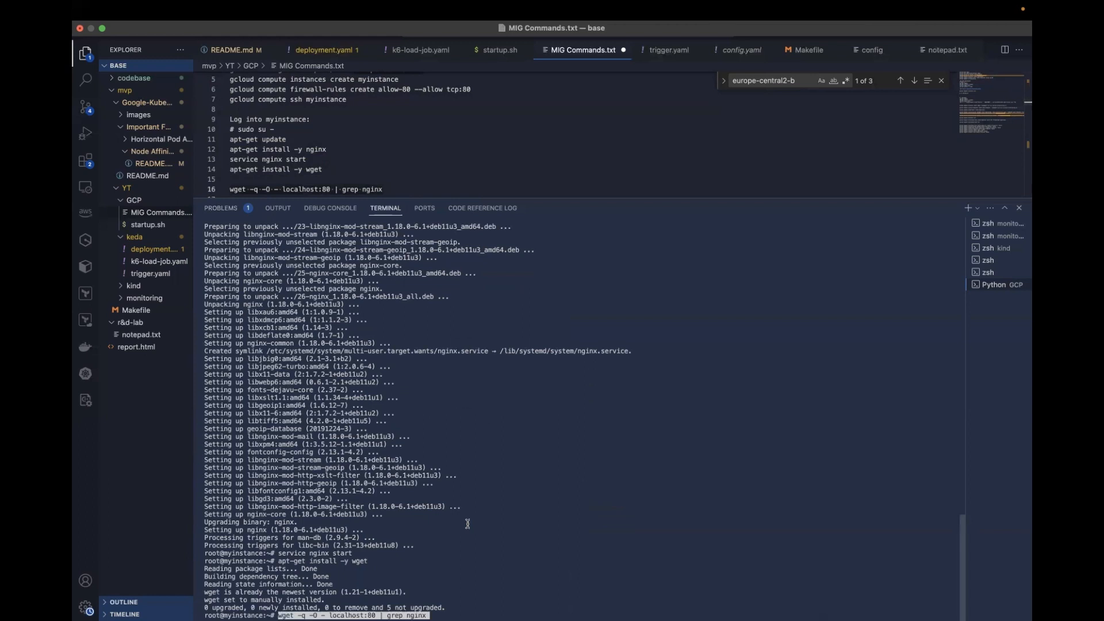
key(Return)
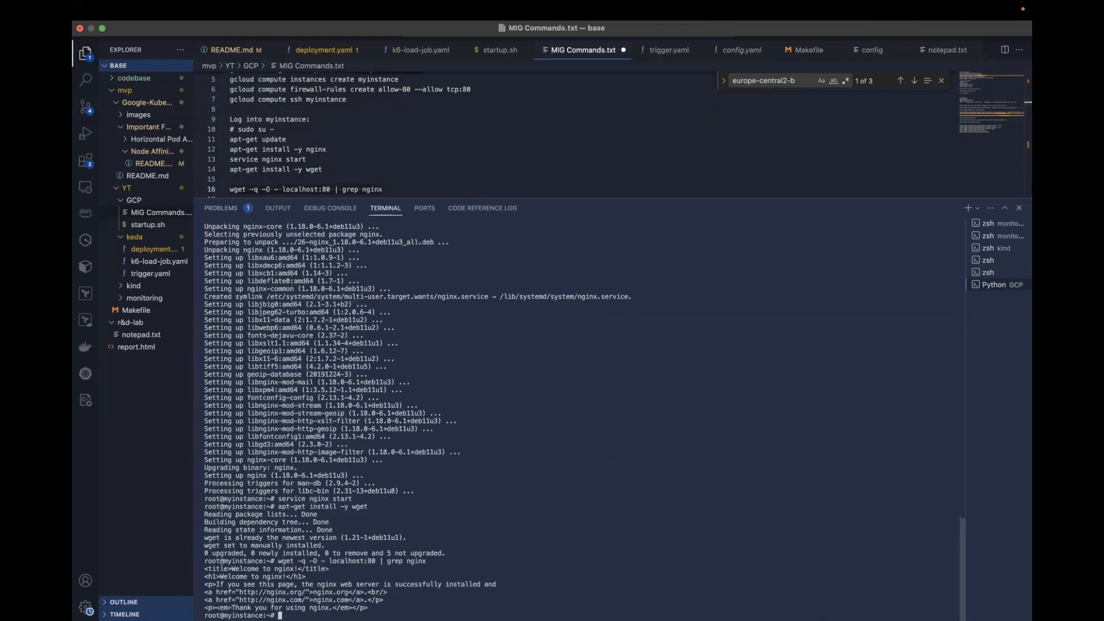
Step: Clear the terminal and rerun the wget check of localhost:80 filtered for nginx
text(clear)
key(Return)
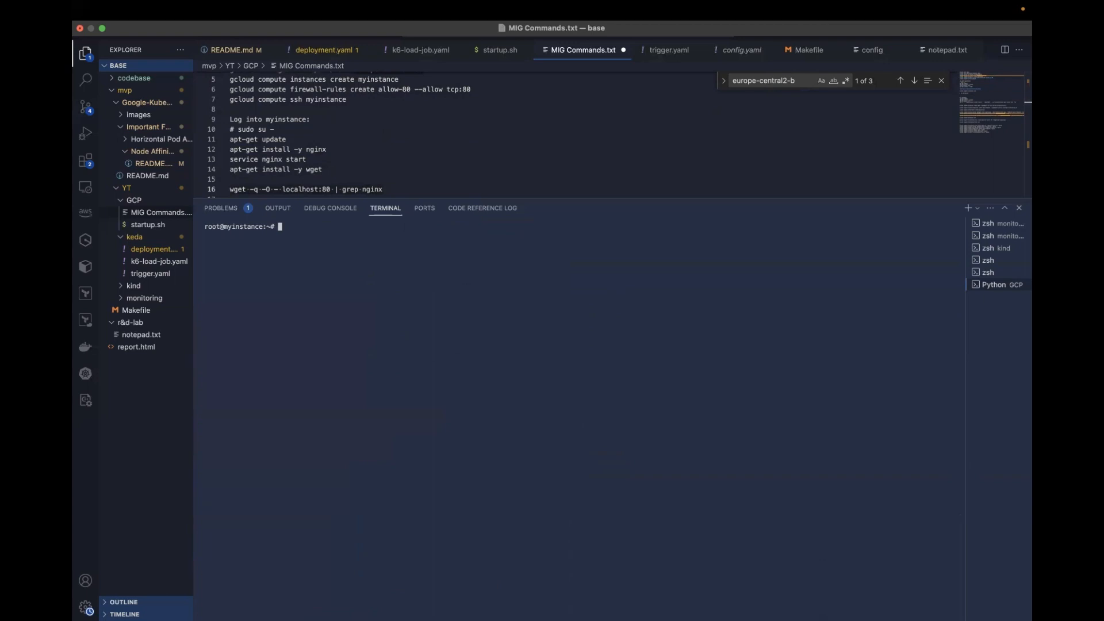
key(super+v)
key(Return)
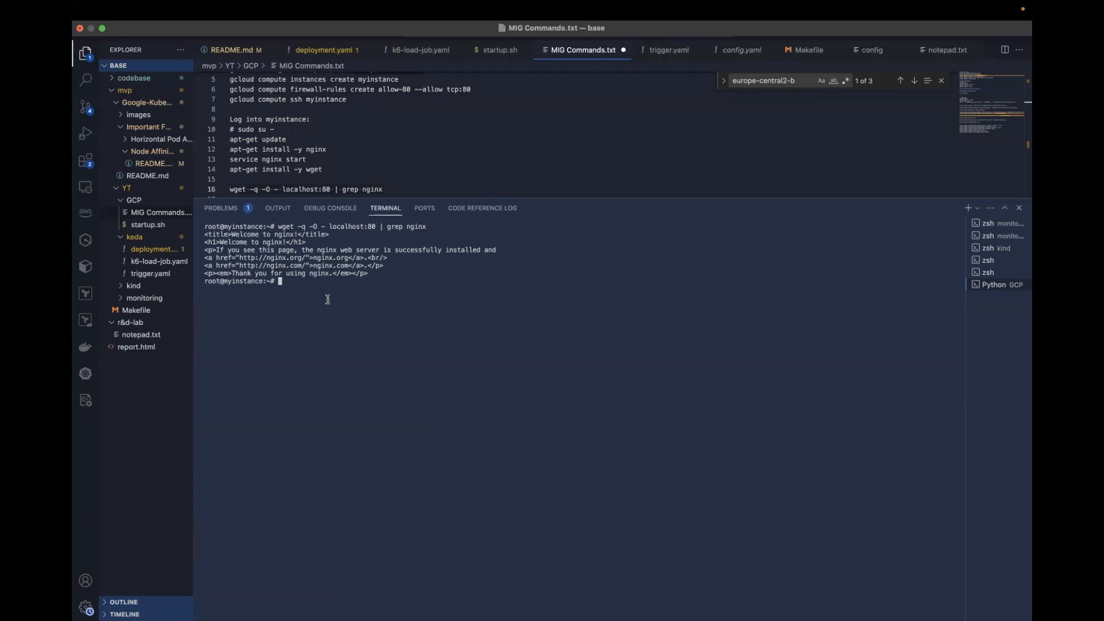
Step: Switch to Chrome and open the Compute Engine VM instances page in the Google Cloud console, reloading it after the load error
click(420, 601)
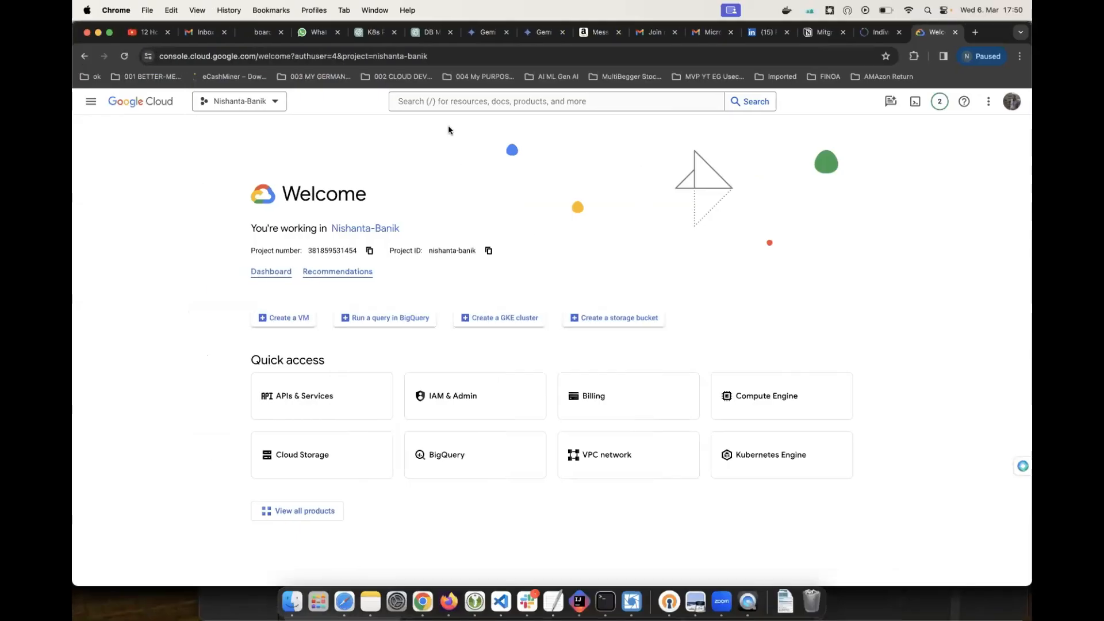
click(441, 101)
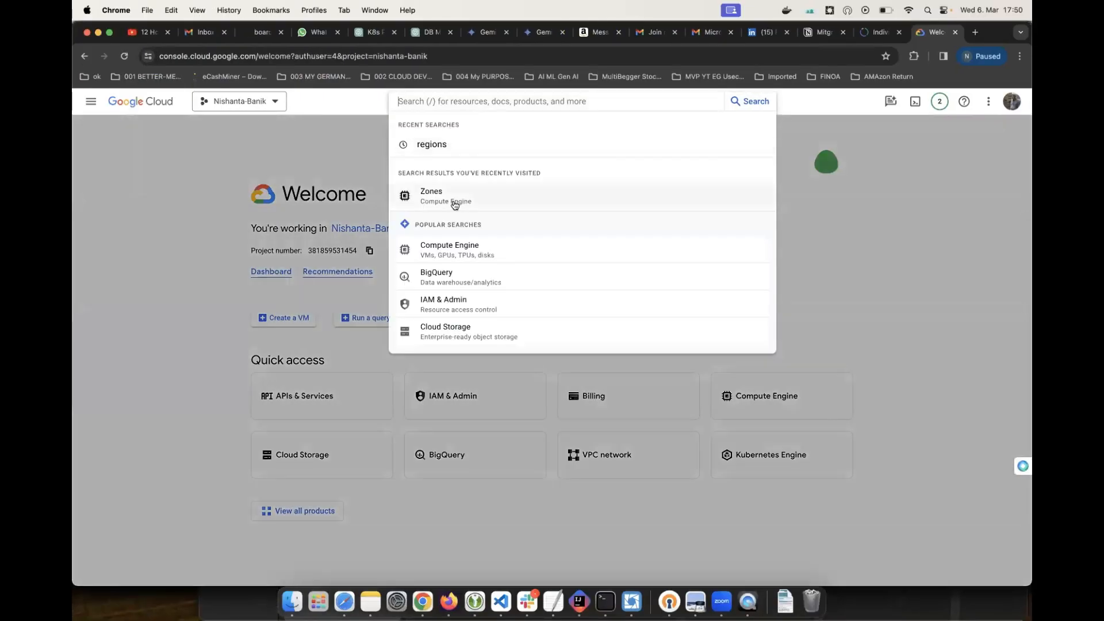
click(464, 246)
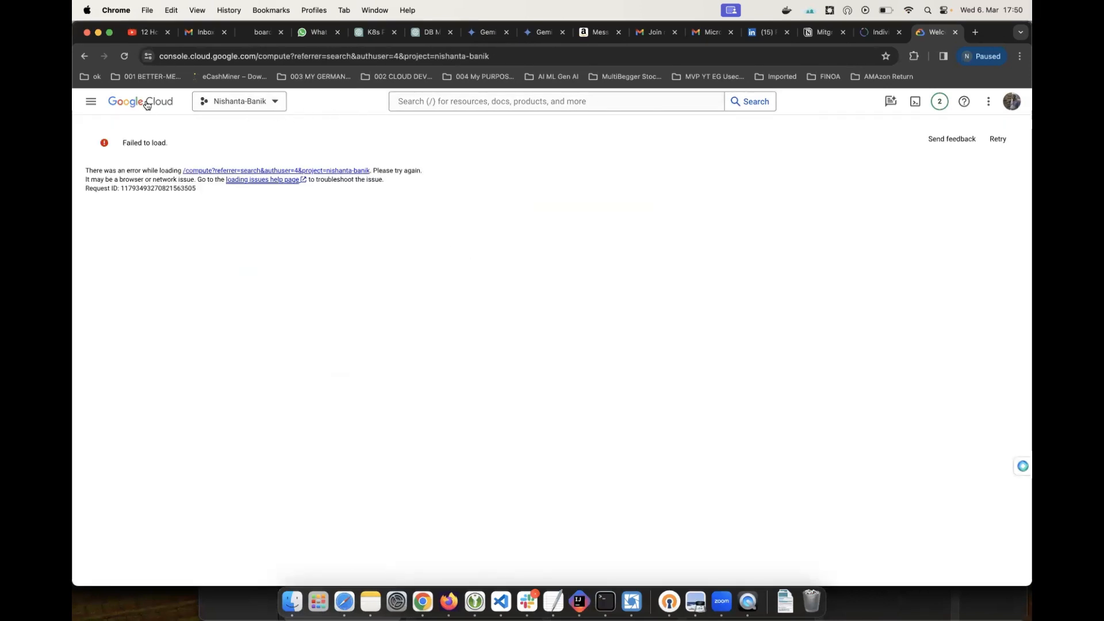
click(124, 54)
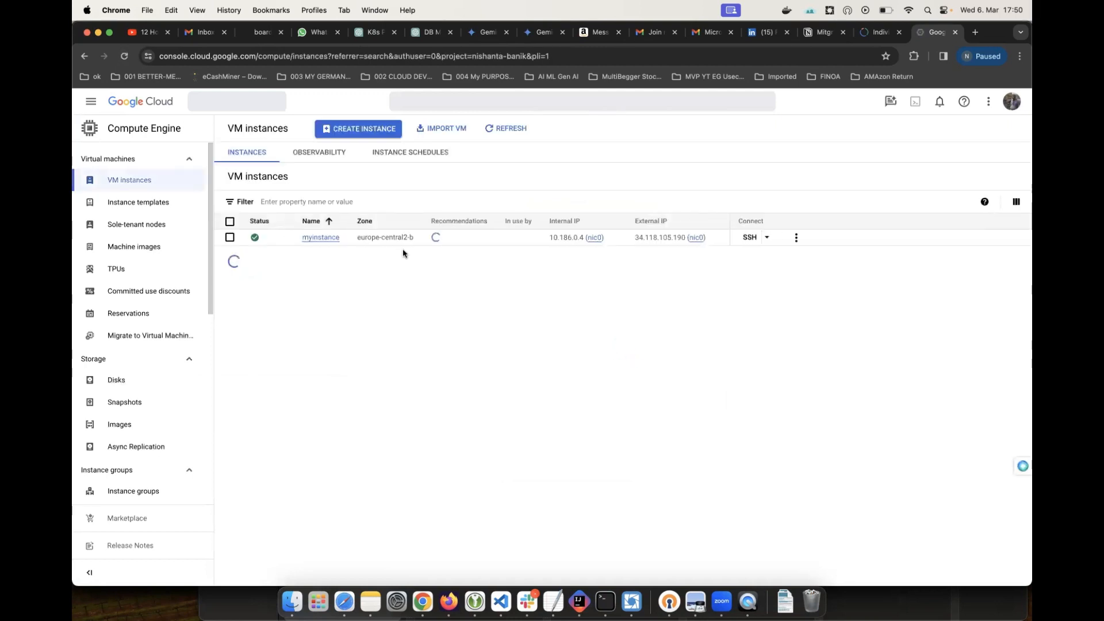
Step: Copy the external IP of myinstance and open 34.118.105.190:80 in a new browser tab
drag(635, 238, 690, 239)
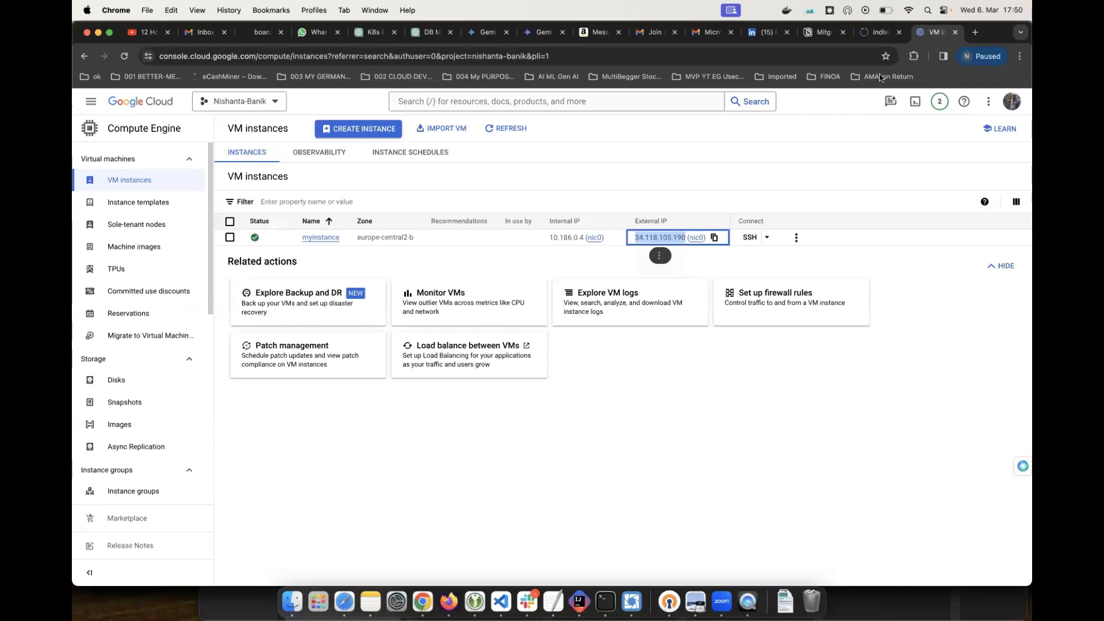
click(975, 31)
key(super+v)
text(:80)
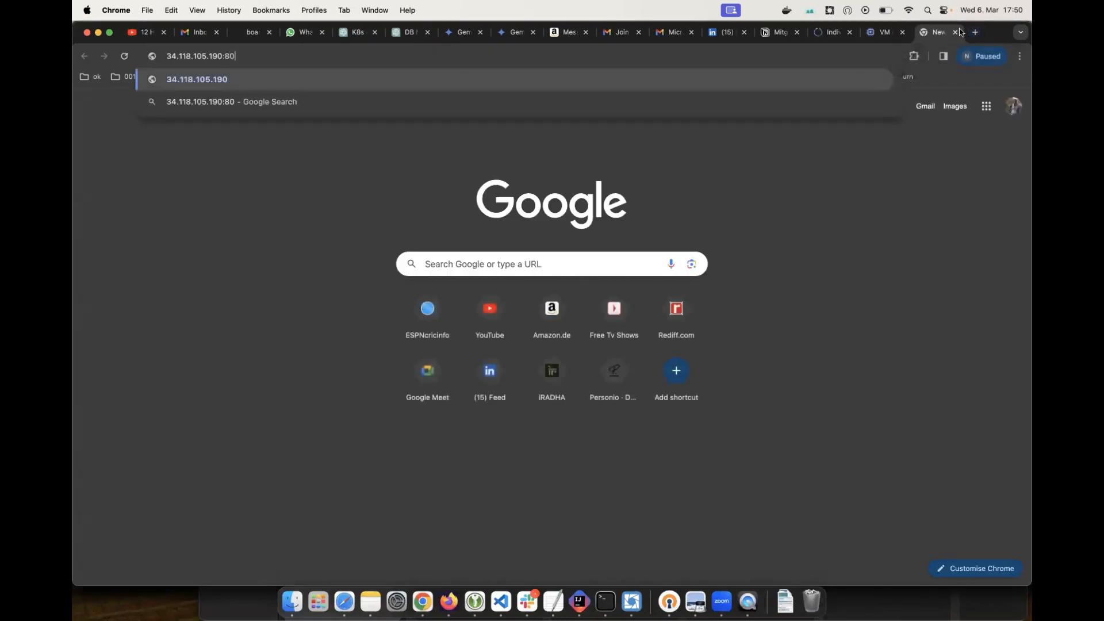
key(Return)
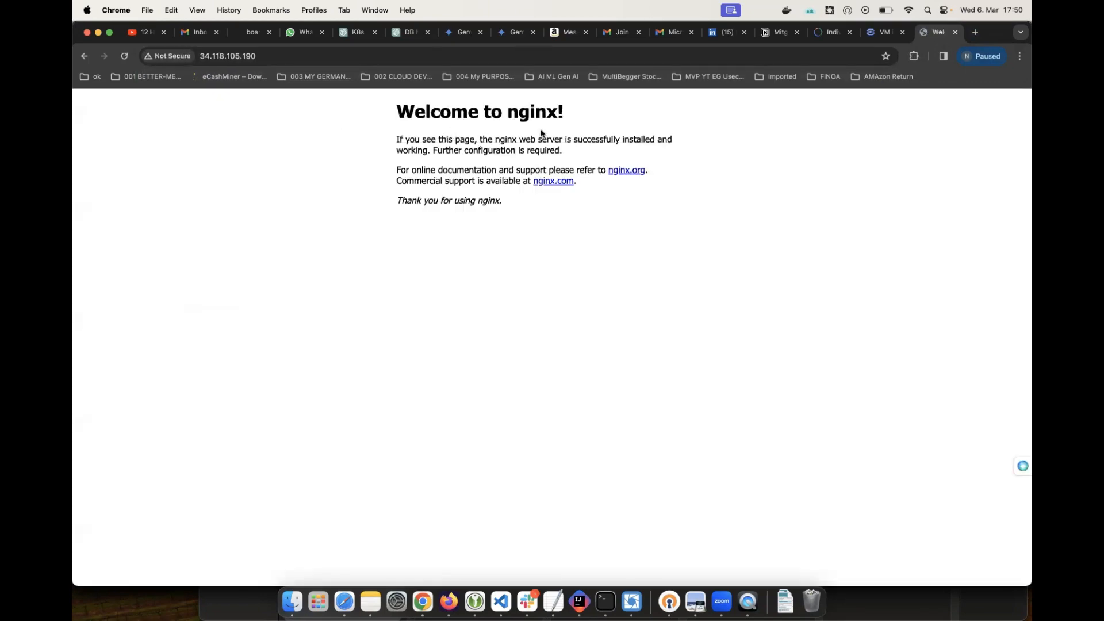
Step: Return to VS Code and exit both the root session and the SSH connection to myinstance
key(ctrl+Right)
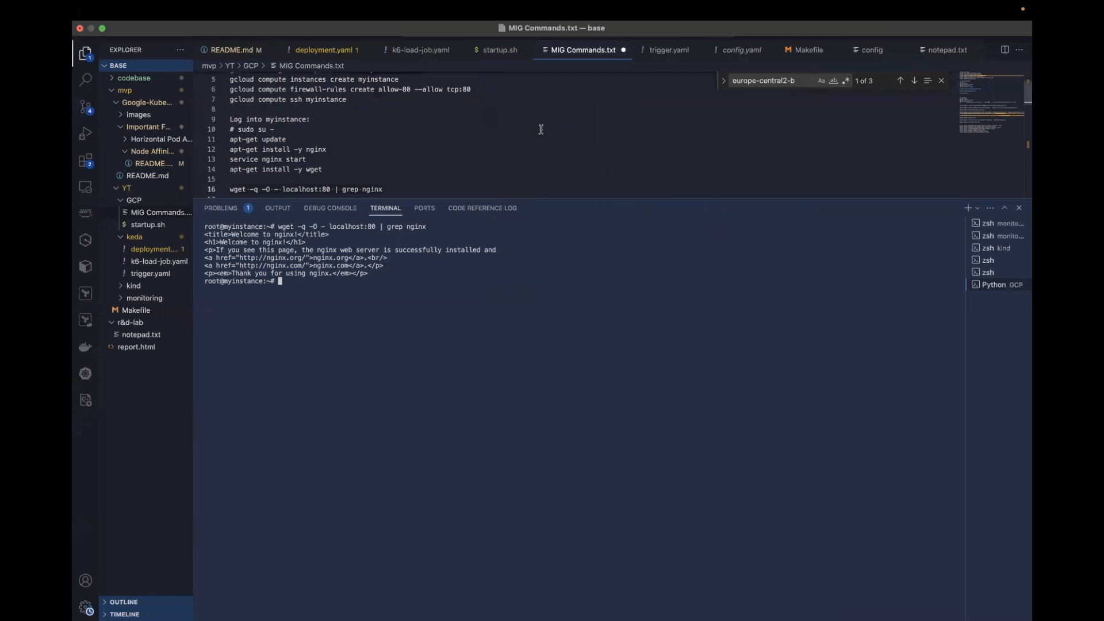
text(exit)
key(Return)
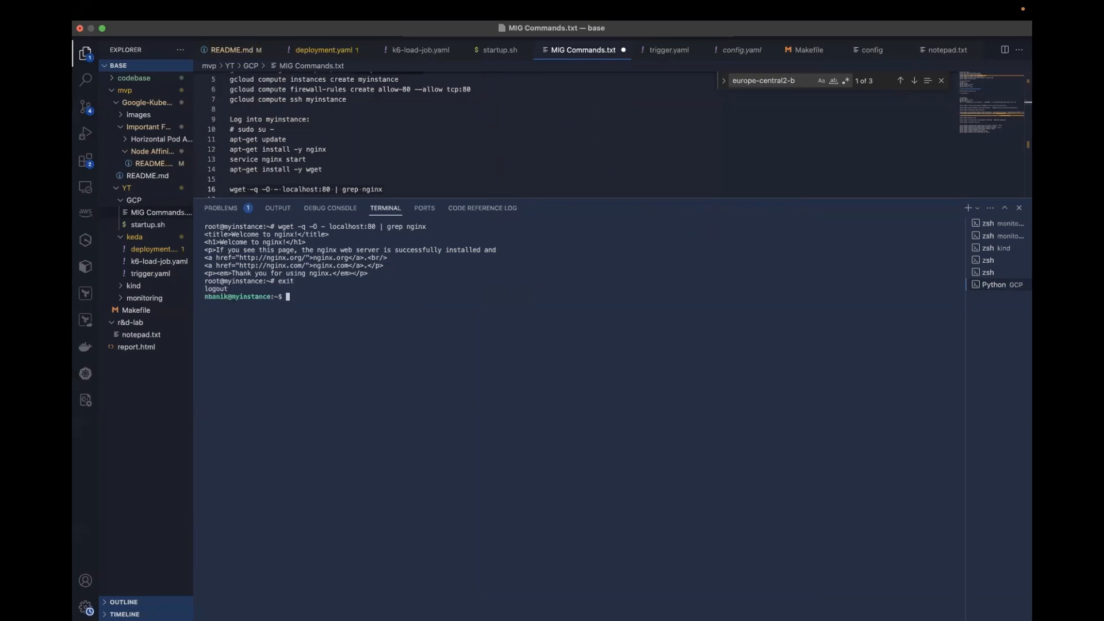
text(exit)
key(Return)
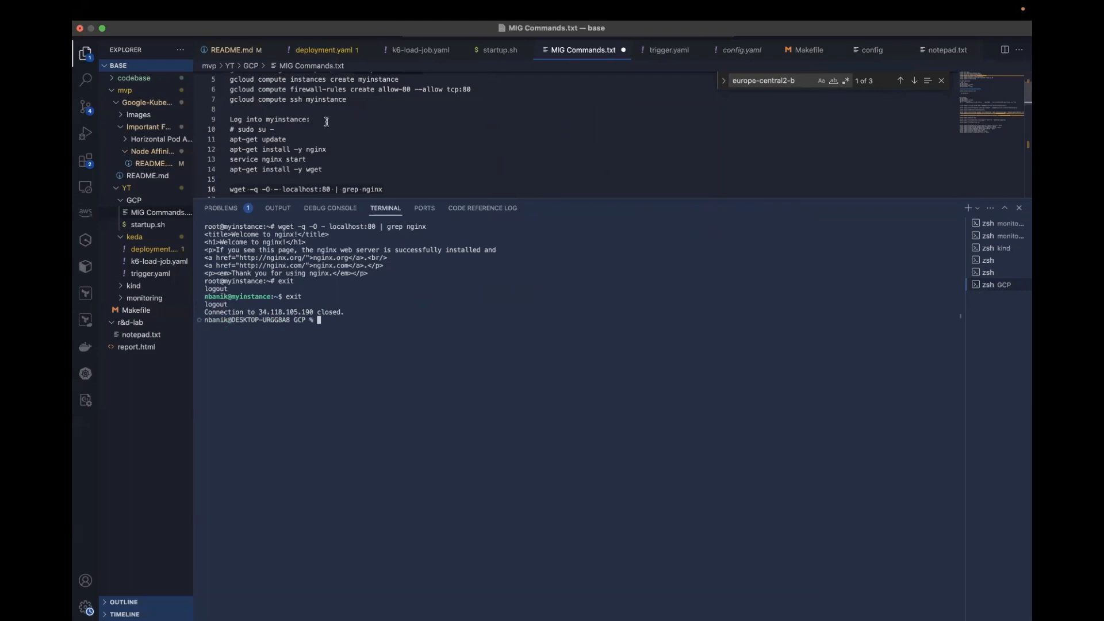
Step: List the project's VMs by running gcloud compute instances list from the command file
scroll(335, 149, down, 3)
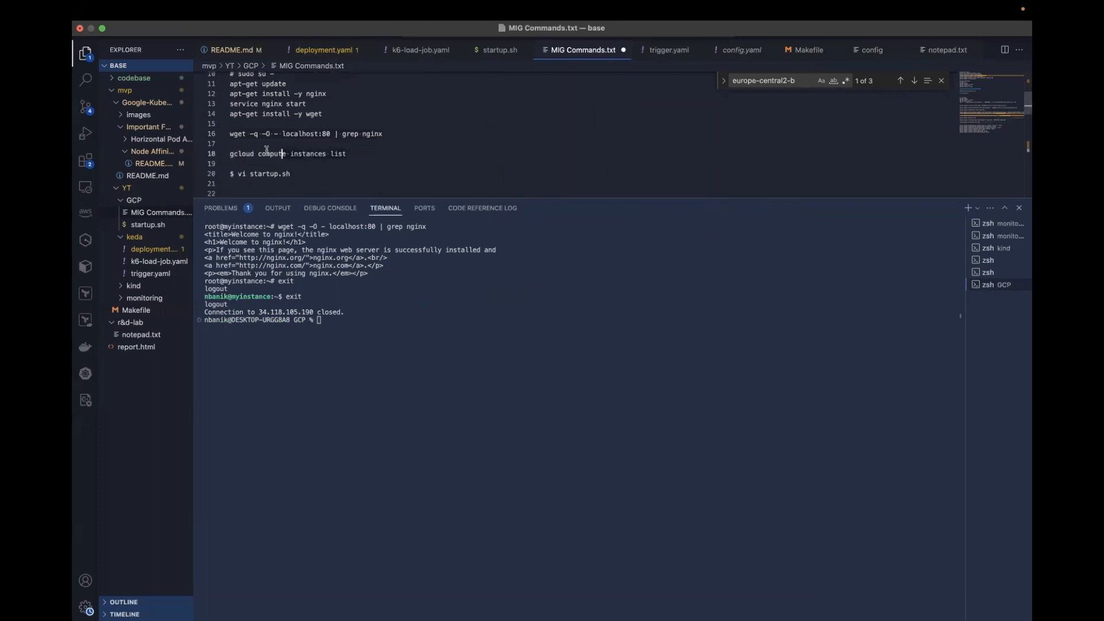
click(229, 153)
key(super+c)
click(364, 320)
key(super+v)
key(Return)
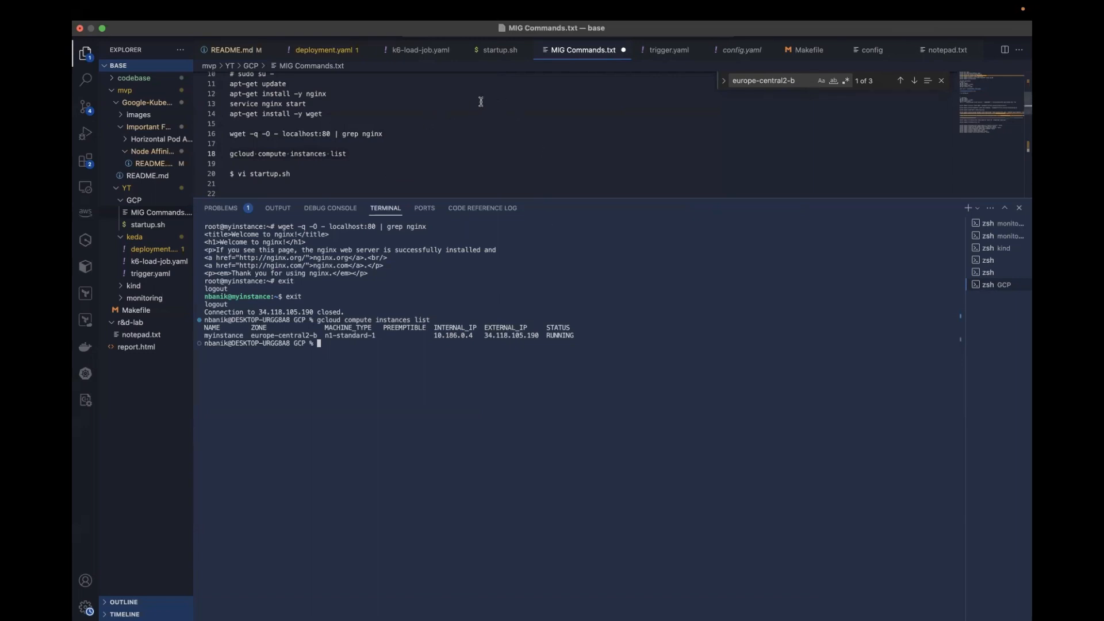
Step: Review the commands in startup.sh and compare its sed replacement of nginx with the welcome page heading in Chrome
click(497, 53)
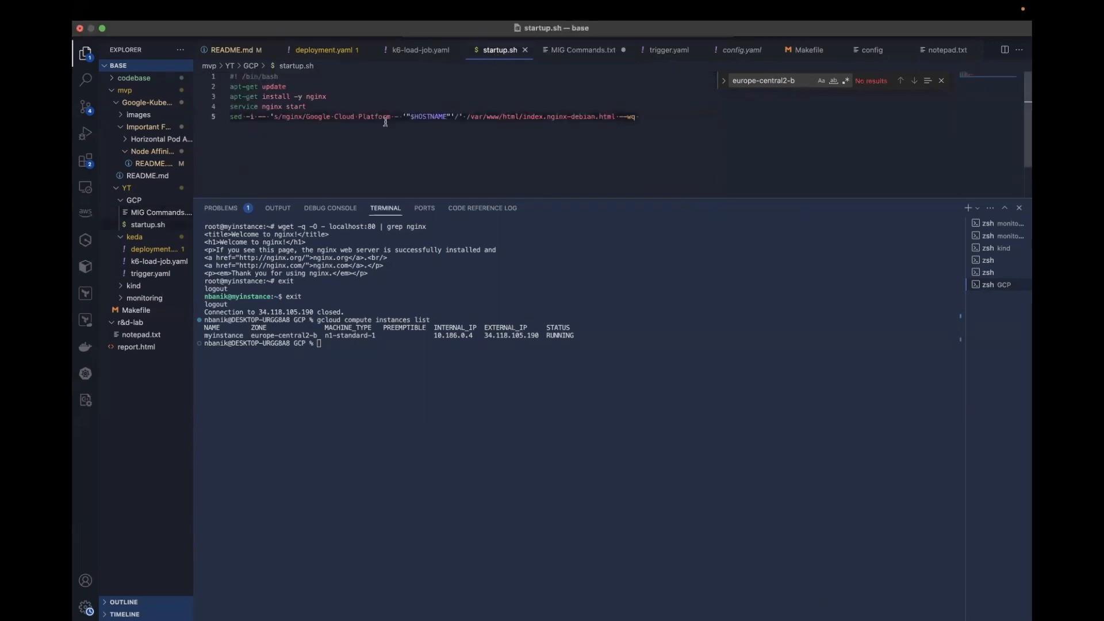
drag(235, 84, 311, 107)
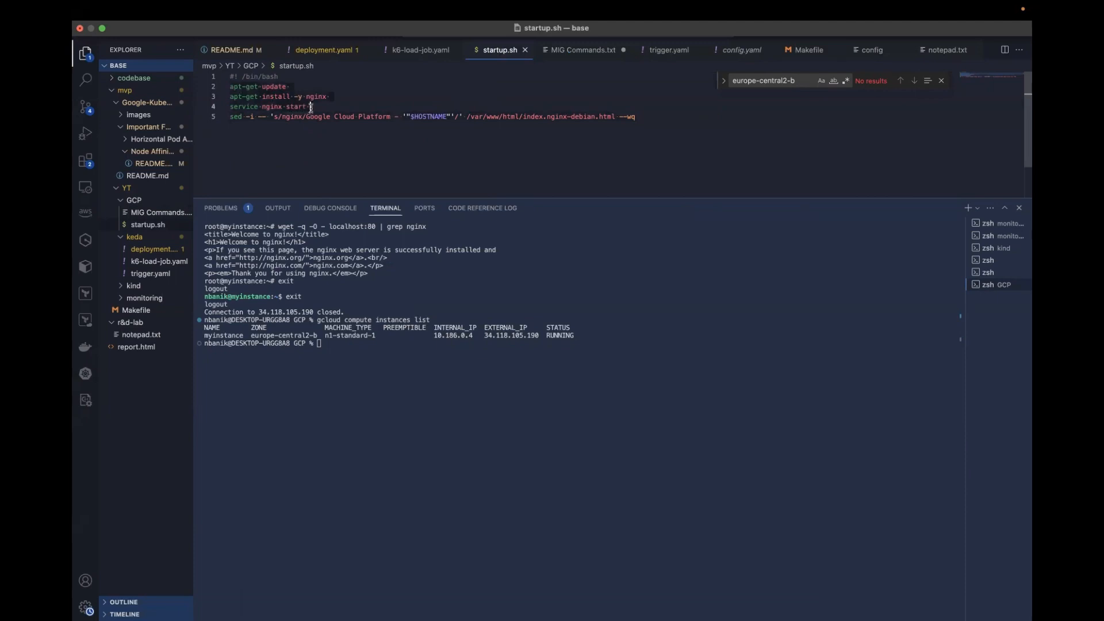
click(233, 126)
key(super+Tab)
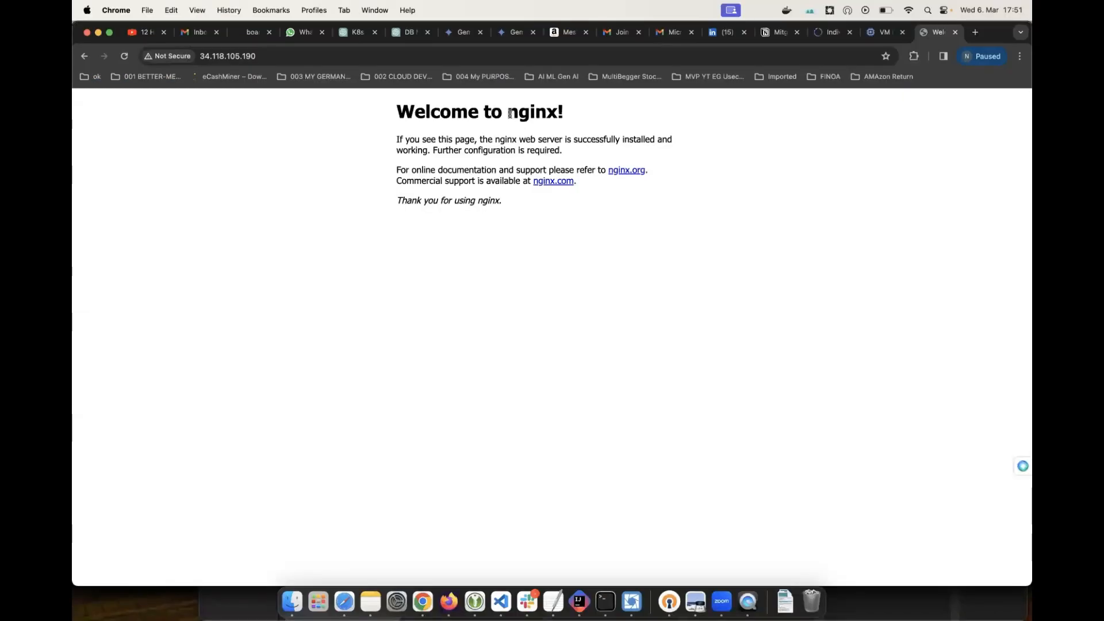
drag(509, 112, 565, 114)
key(super+Tab)
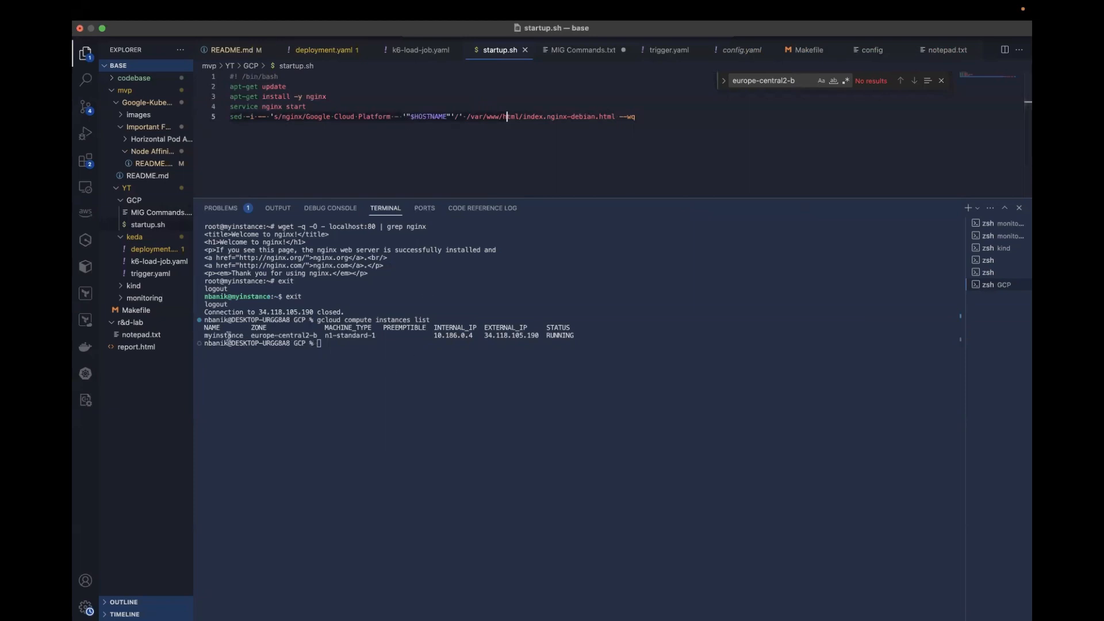
click(349, 351)
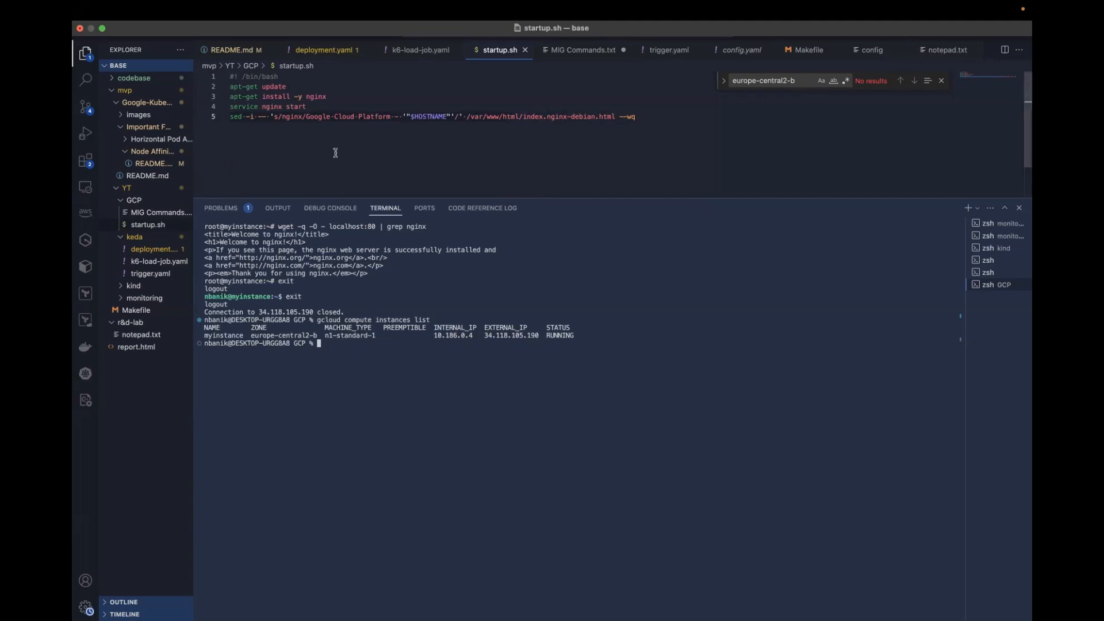
Step: List the GCP folder's files in the terminal, and create instance nginx with metadata startup-script=startup.sh using the gcloud command from MIG Commands.txt
click(573, 51)
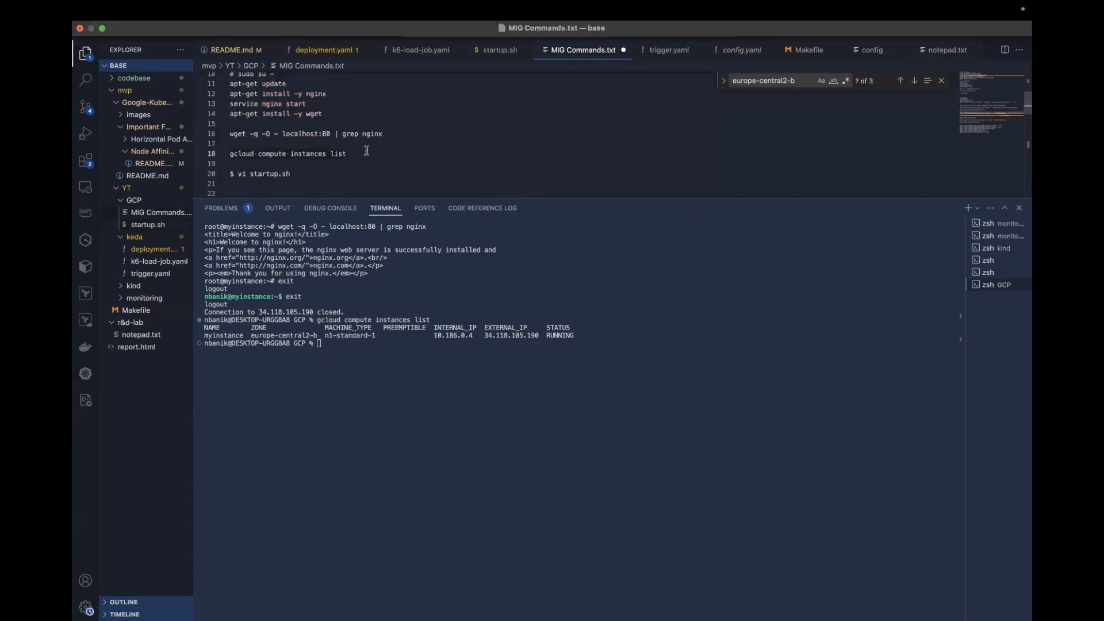
scroll(367, 150, down, 3)
scroll(366, 150, down, 2)
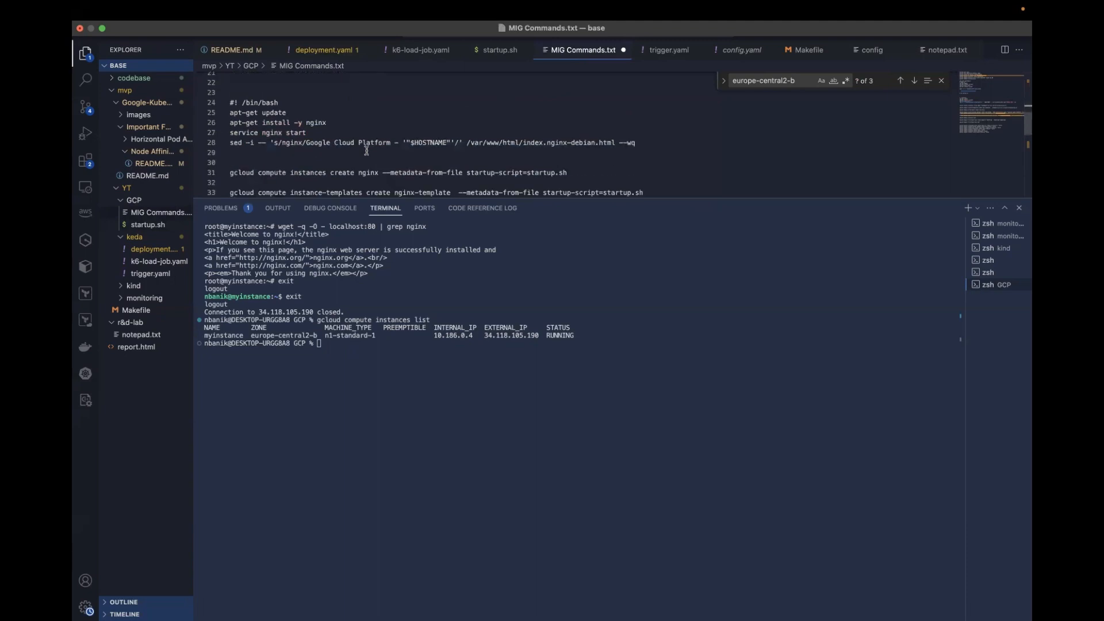
scroll(366, 150, down, 3)
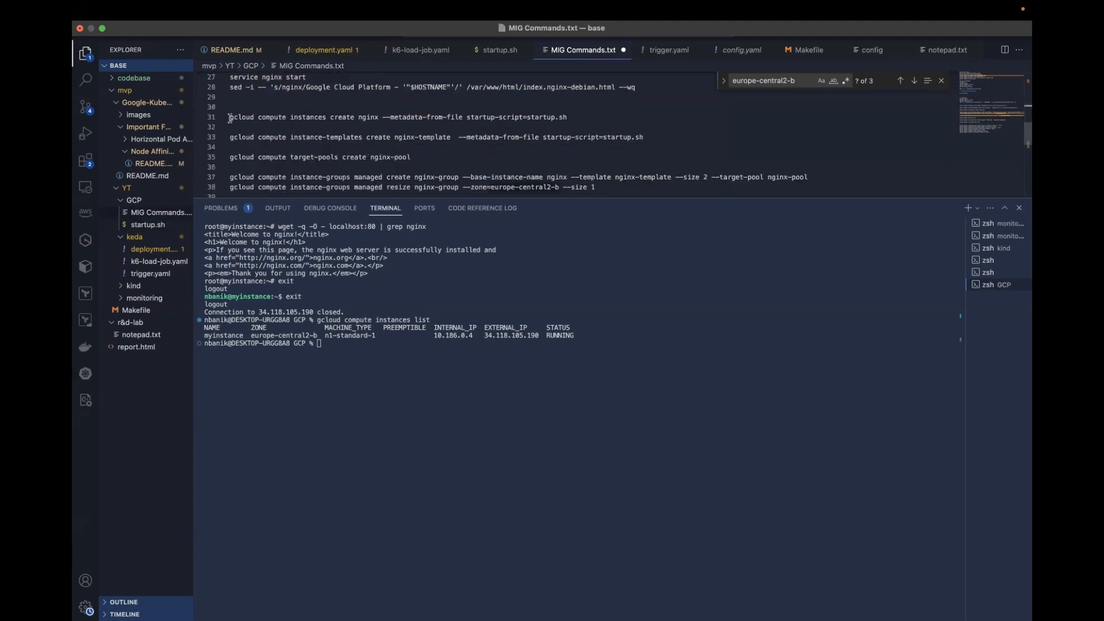
drag(231, 118, 567, 119)
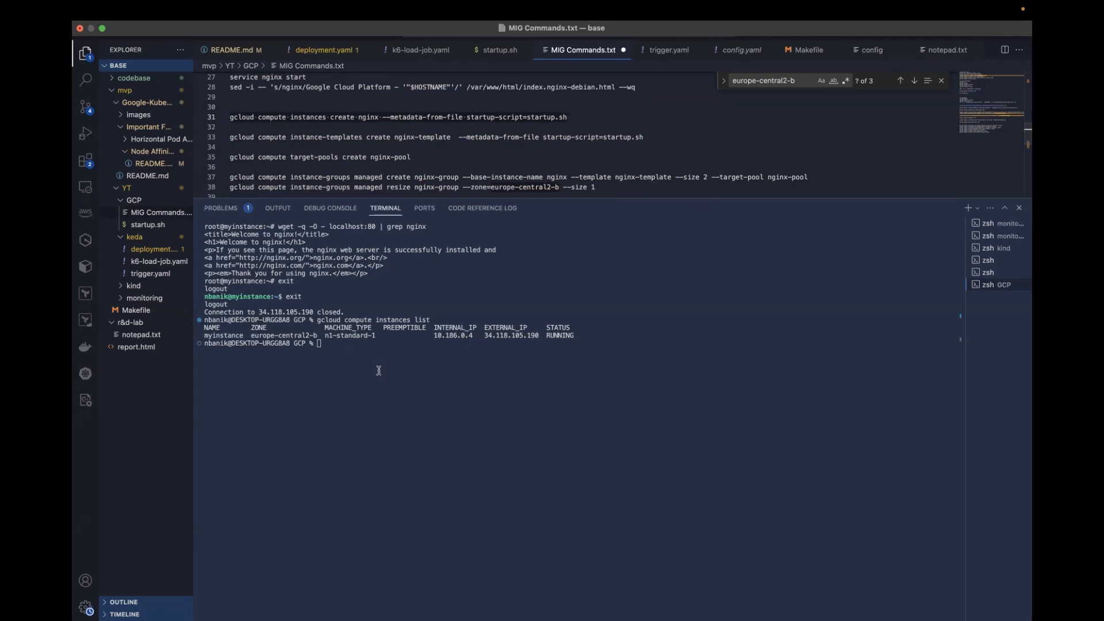
click(321, 343)
text(ls)
key(Return)
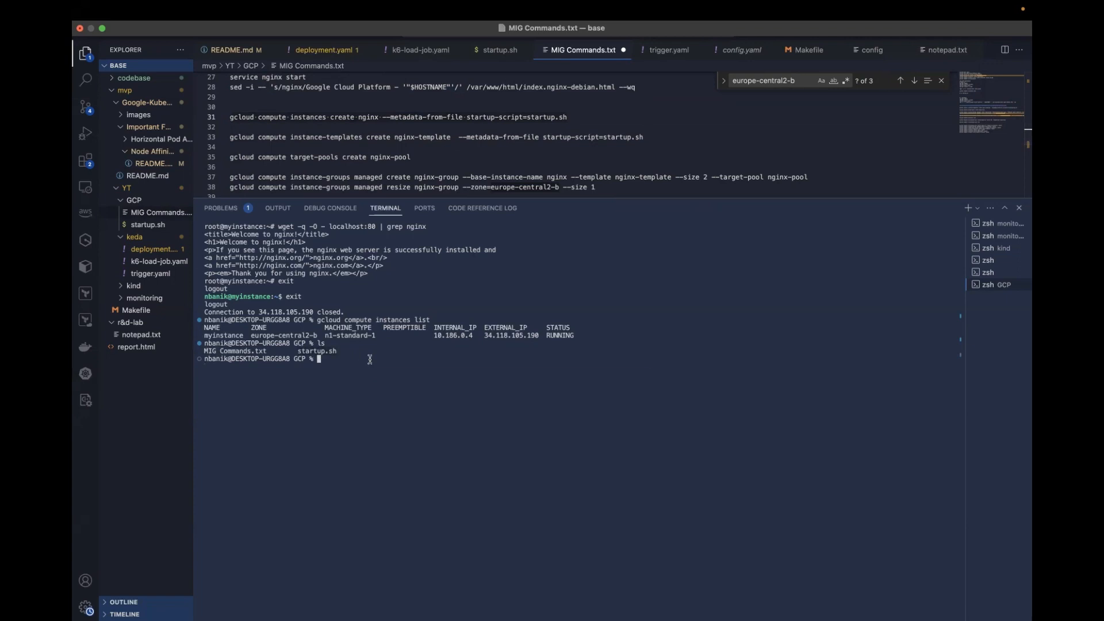
key(super+v)
key(Return)
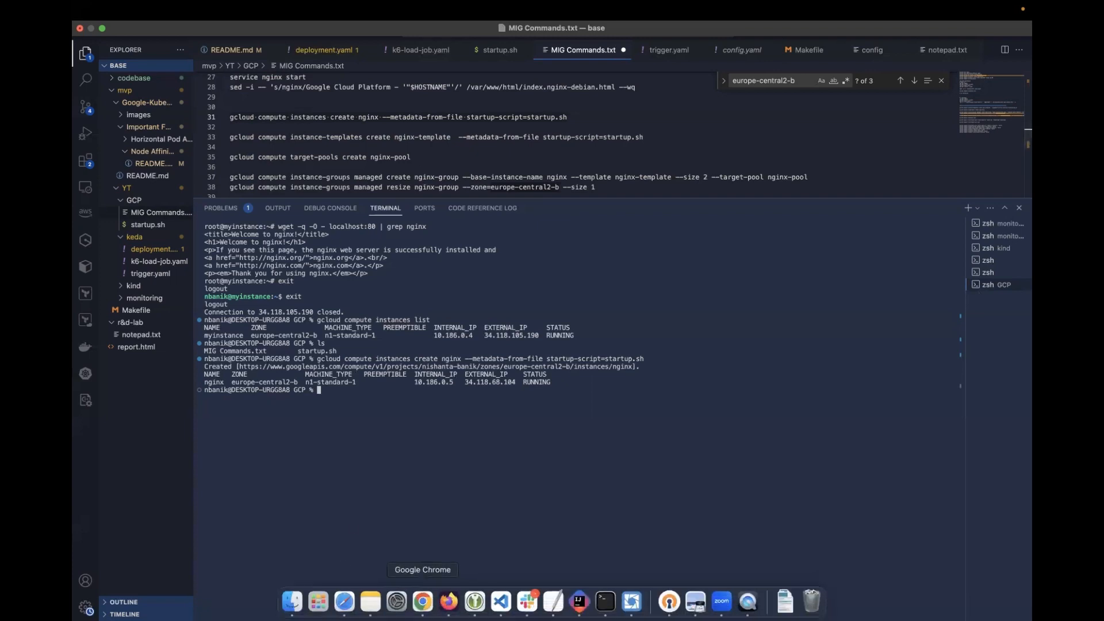
Step: Switch to Chrome, refresh the VM instances list and copy the external IP of the nginx instance
click(422, 601)
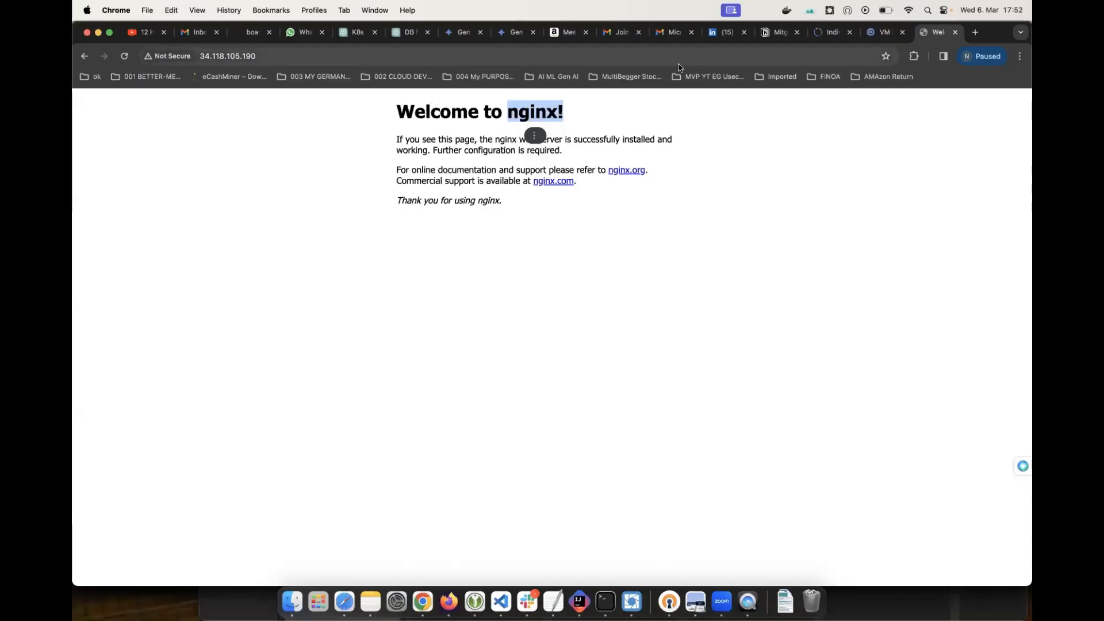
click(877, 33)
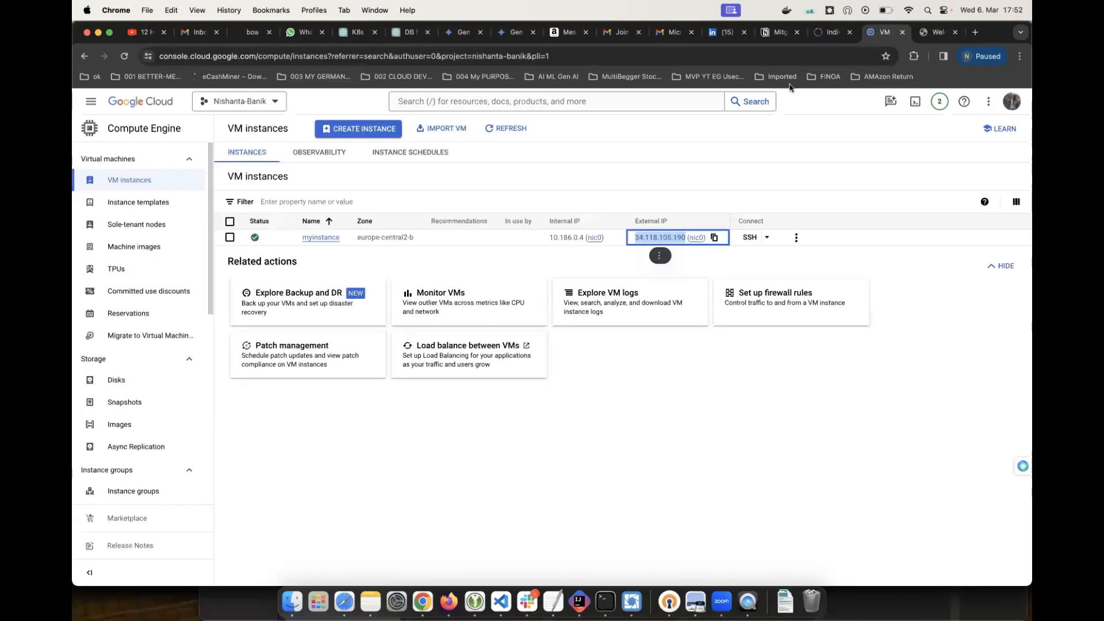
click(505, 129)
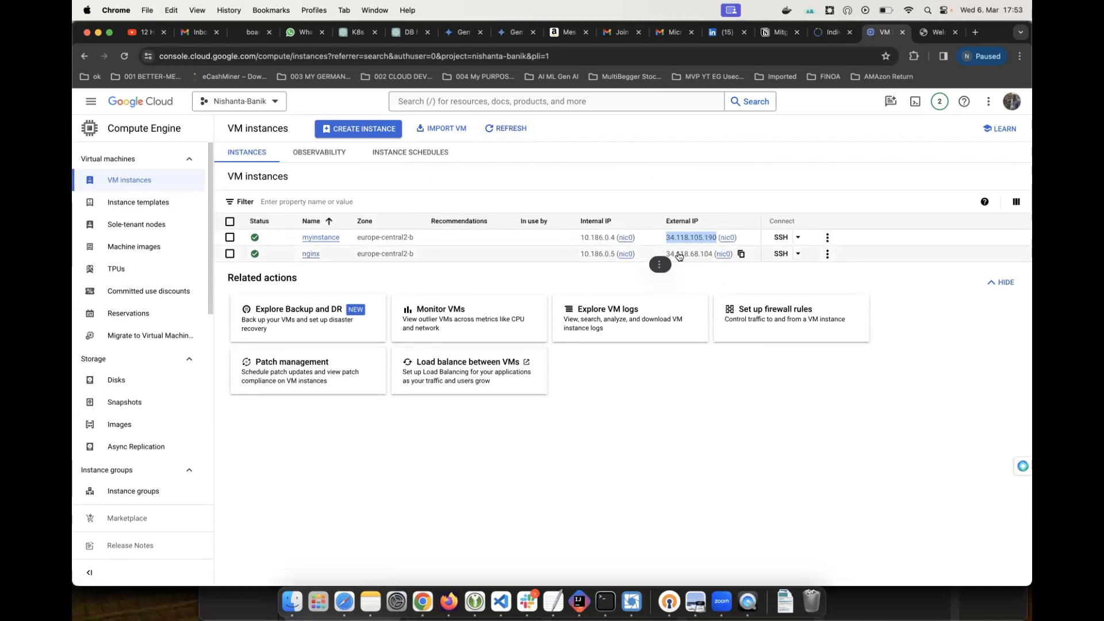
drag(664, 254, 714, 255)
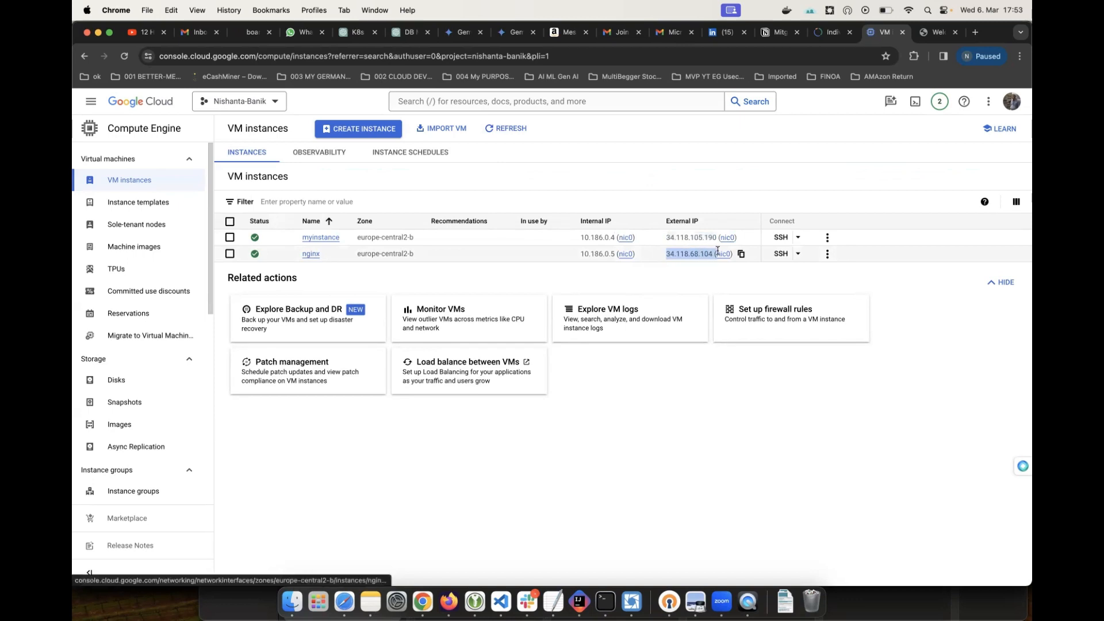
Step: Load 34.118.68.104:80 in the browser tab that shows the nginx welcome page
click(935, 35)
click(307, 55)
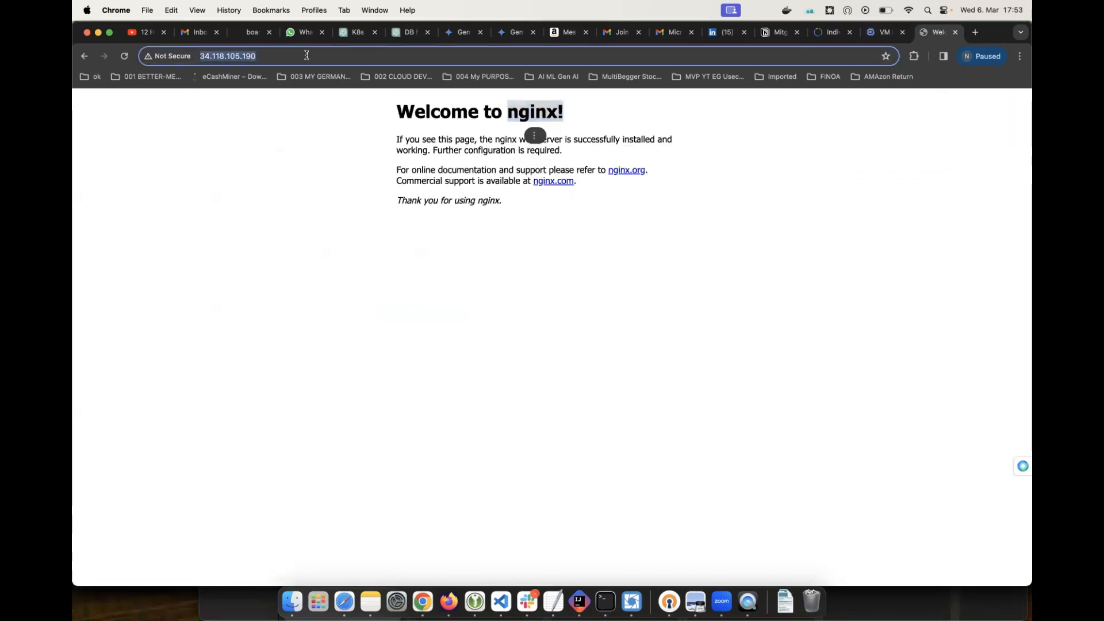
key(super+v)
text(:80)
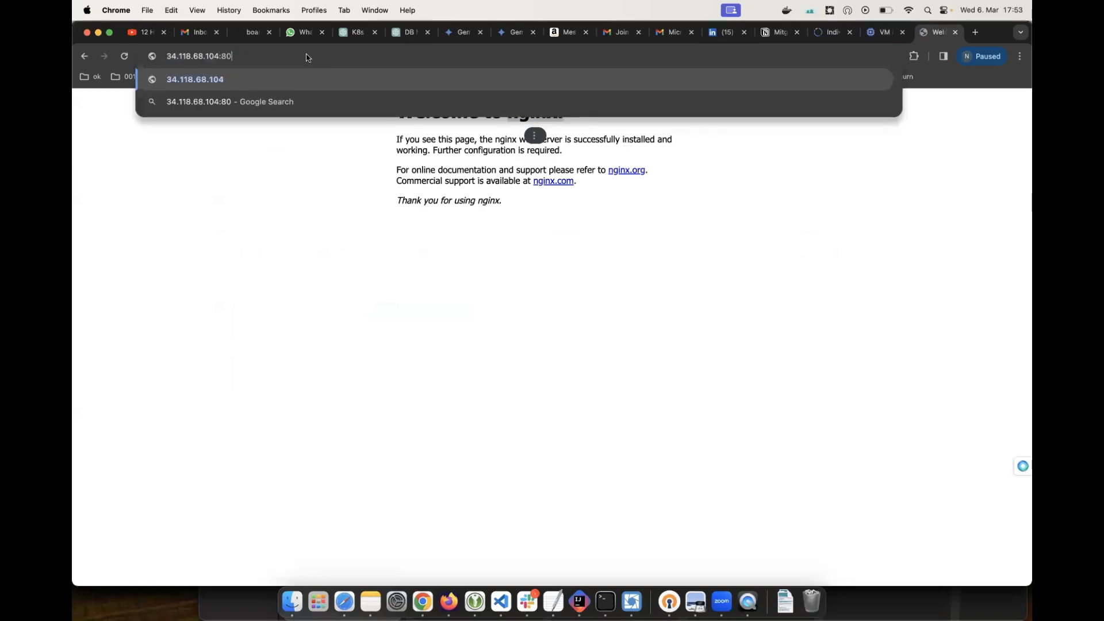
key(Return)
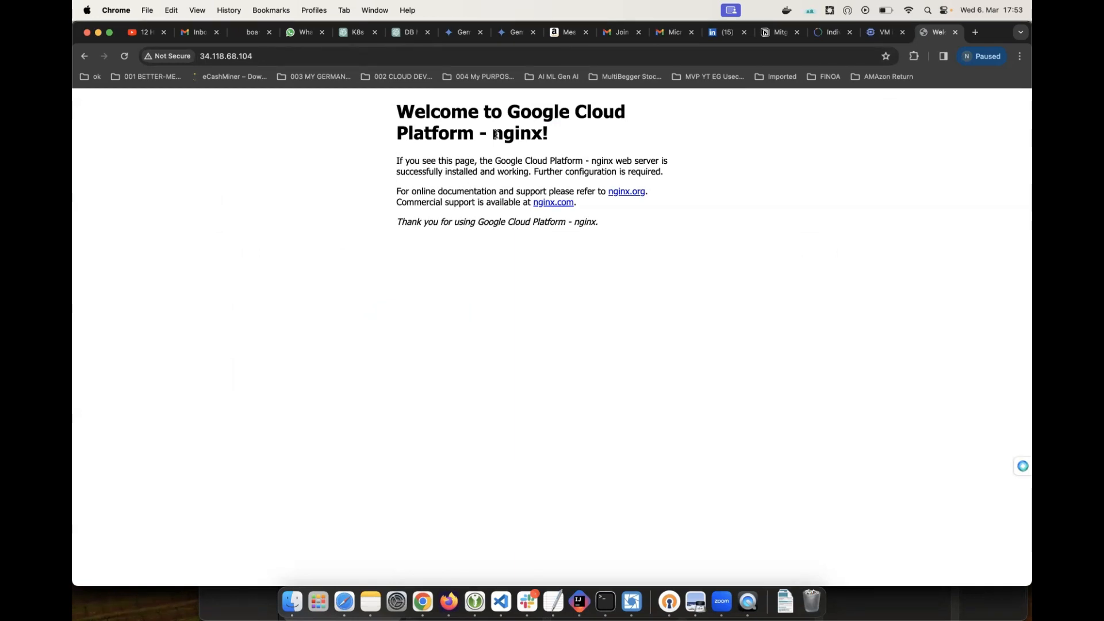
Step: Return to VS Code and create instance template nginx-template with startup-script=startup.sh using the gcloud command from MIG Commands.txt
key(ctrl+Right)
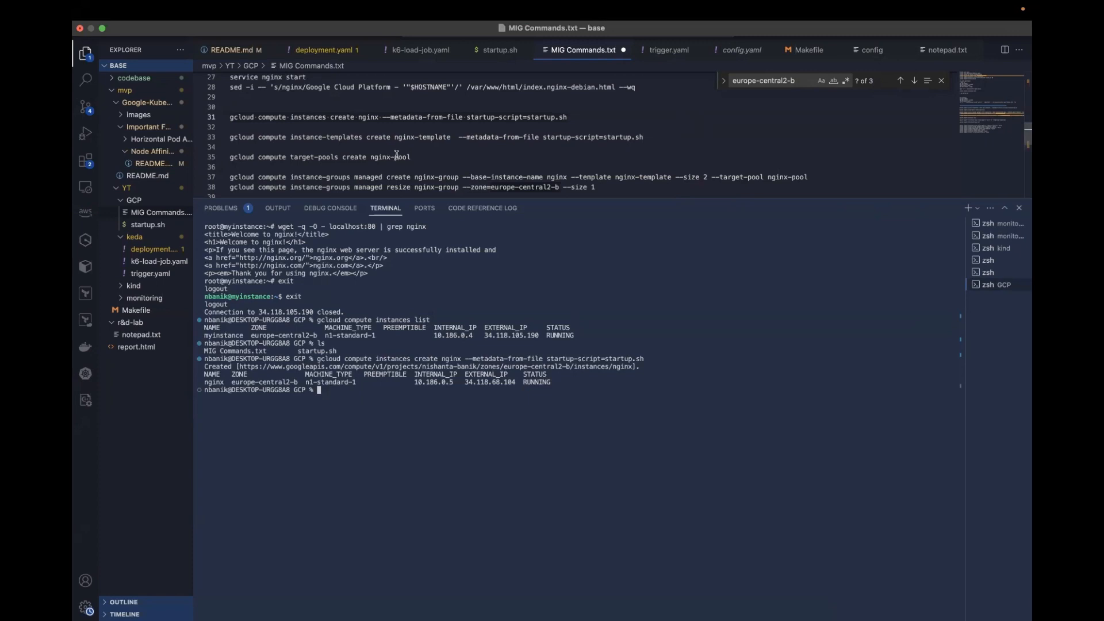
drag(645, 137, 229, 137)
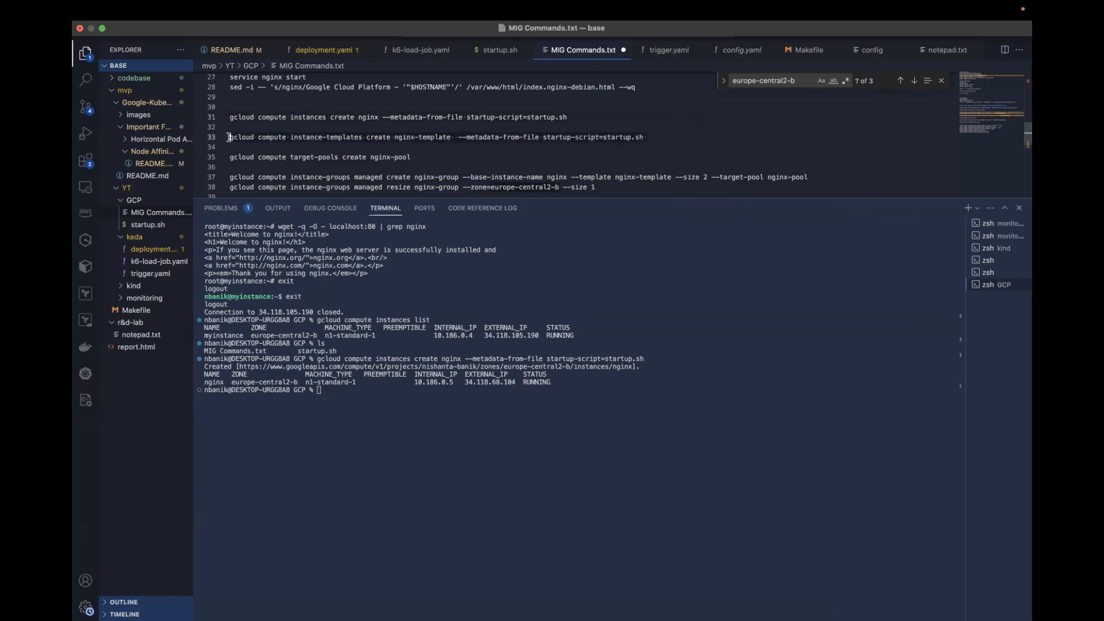
click(359, 434)
key(super+v)
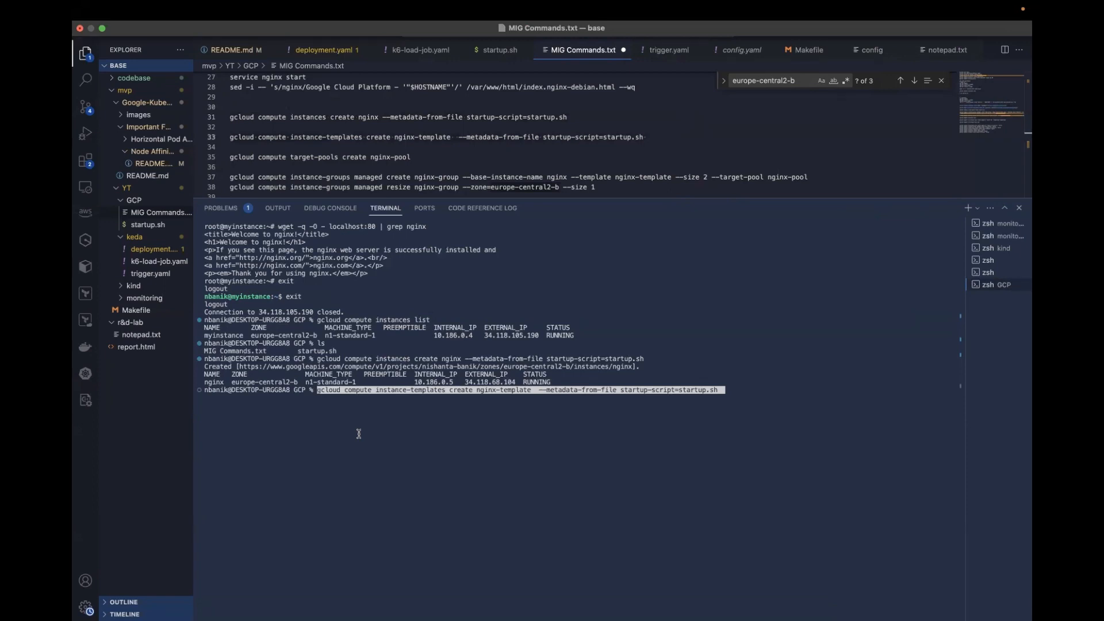
key(Return)
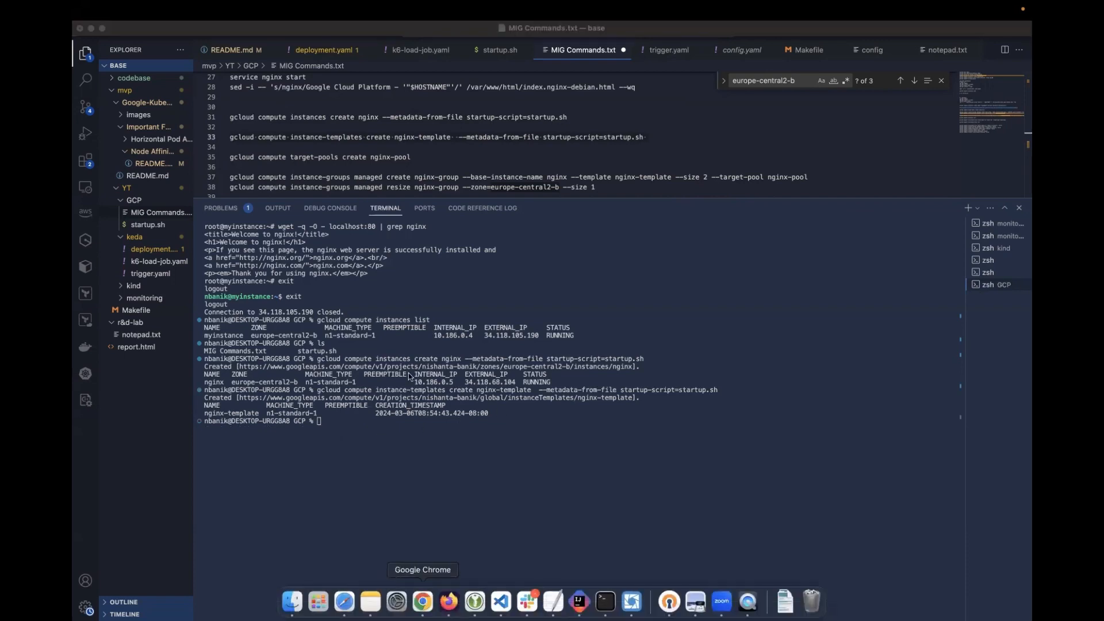
Step: Switch to Chrome and check for nginx-template on Compute Engine's Instance templates page, refreshing the list
click(423, 602)
click(883, 36)
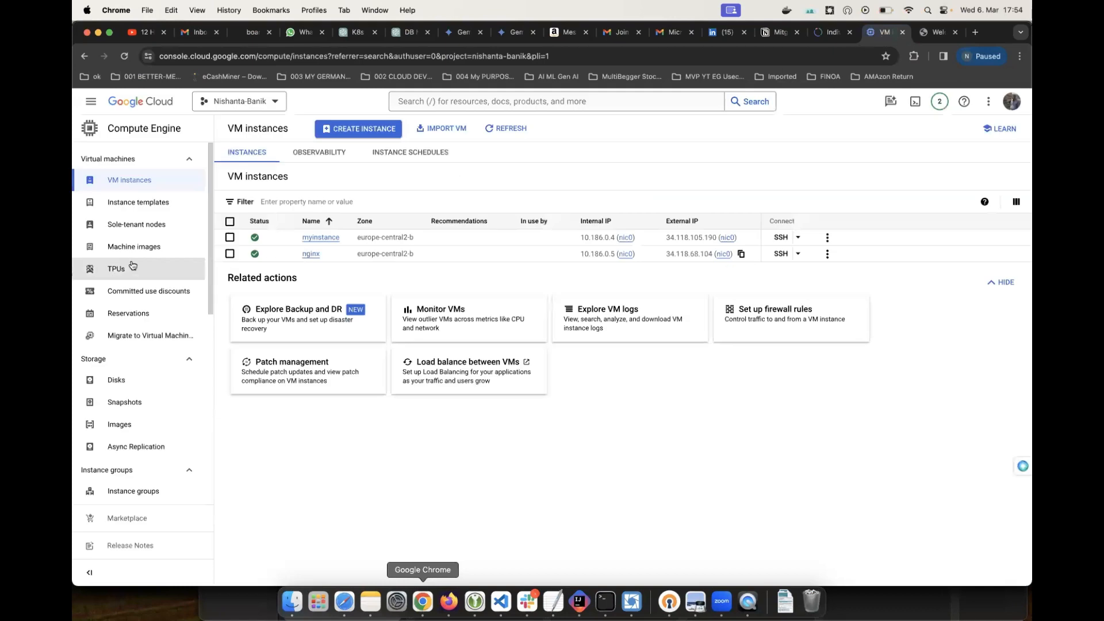
click(130, 206)
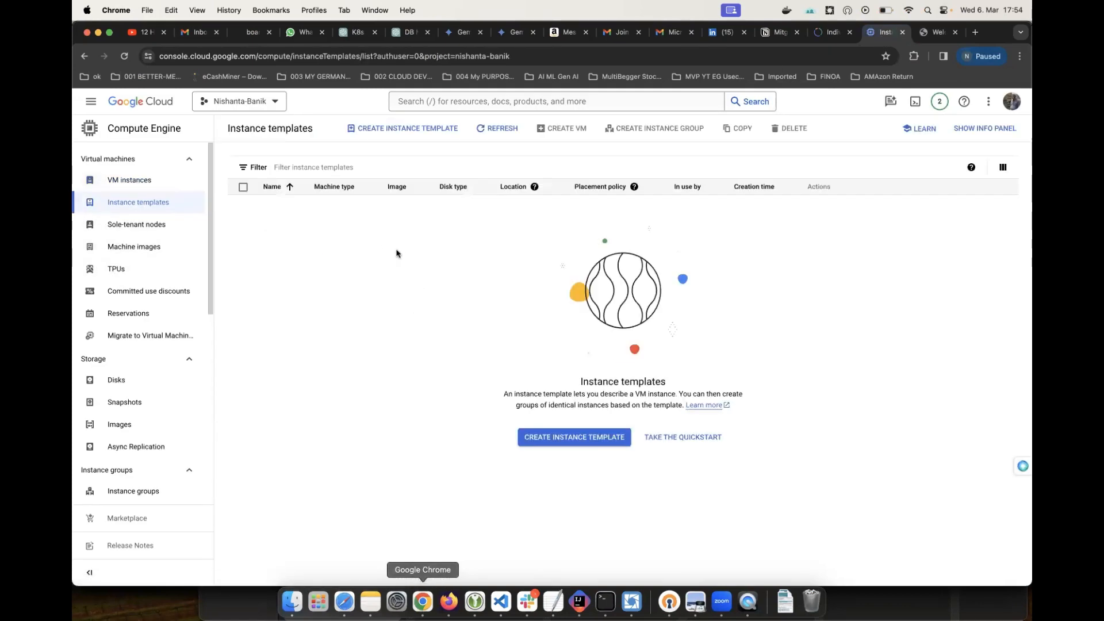
click(497, 131)
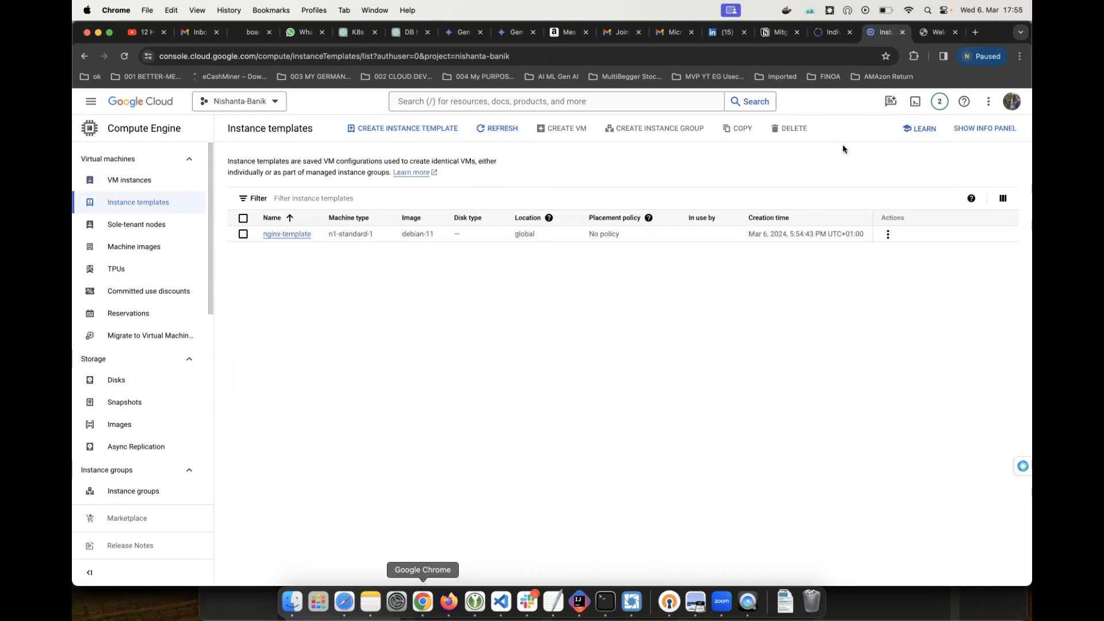
Step: Return to VS Code and create target pool nginx-pool with gcloud, choosing region 13, europe-central2
key(ctrl+Right)
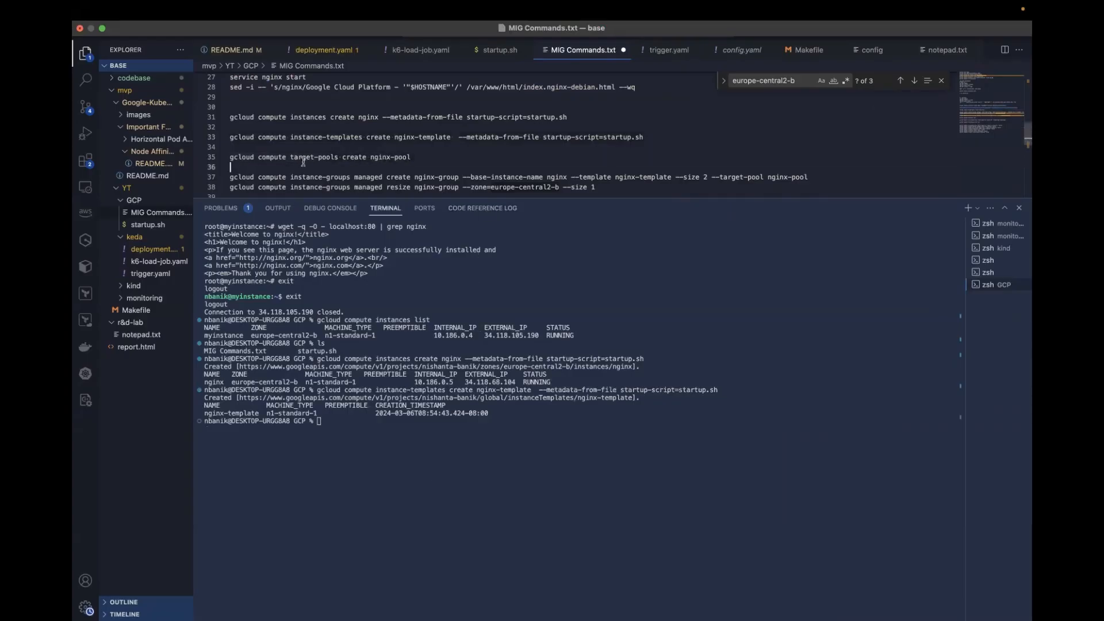
click(228, 159)
click(338, 455)
text(gcloud compute target-pools create nginx-pool)
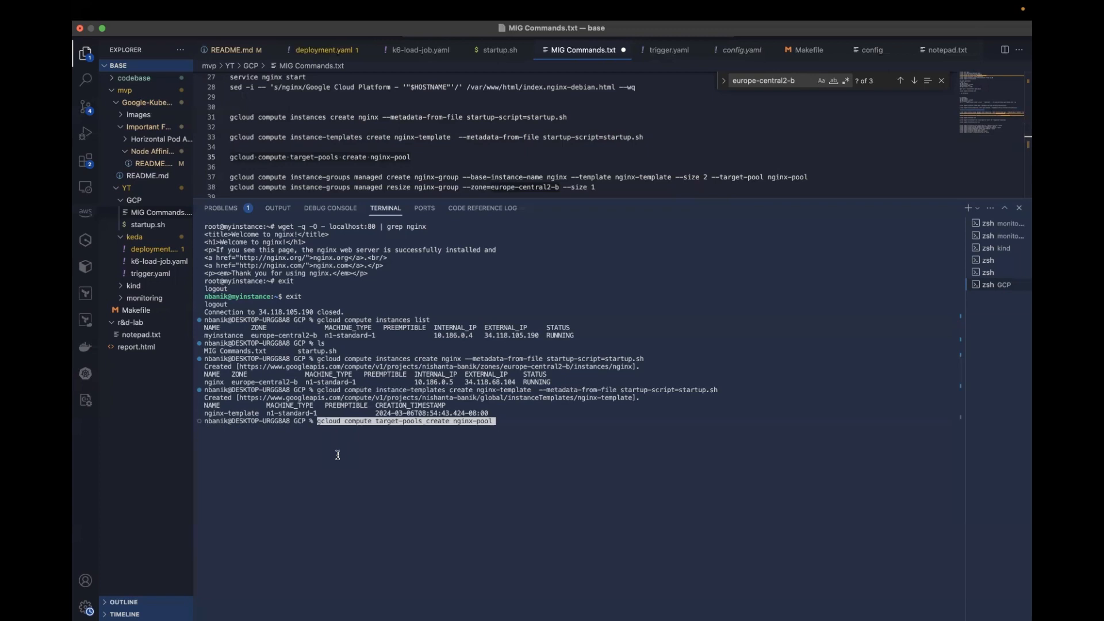
key(Return)
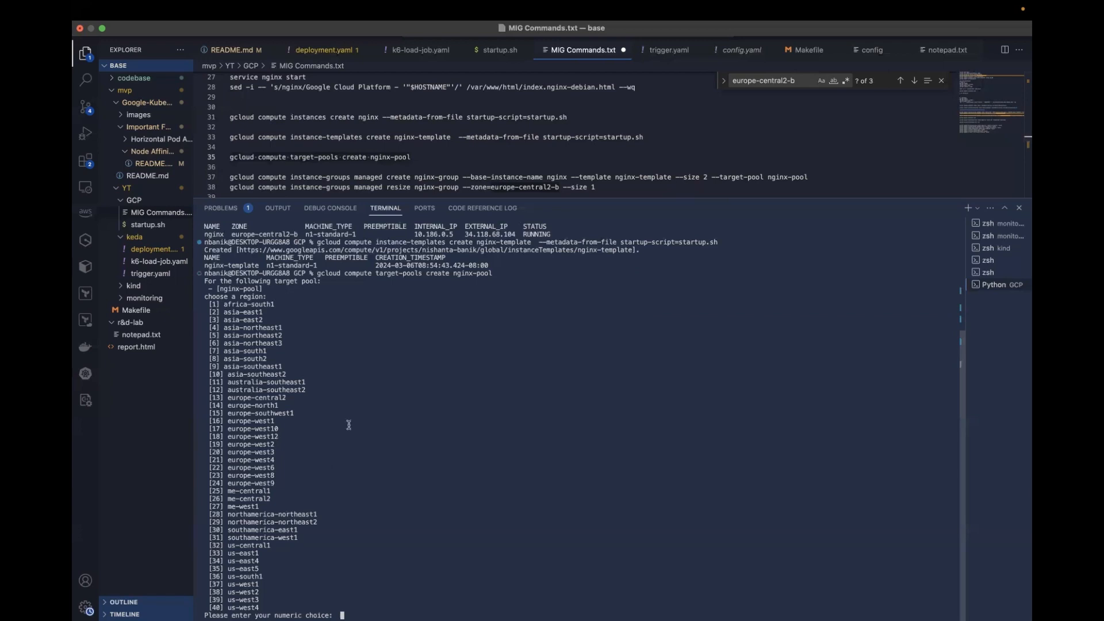
scroll(488, 147, up, 9)
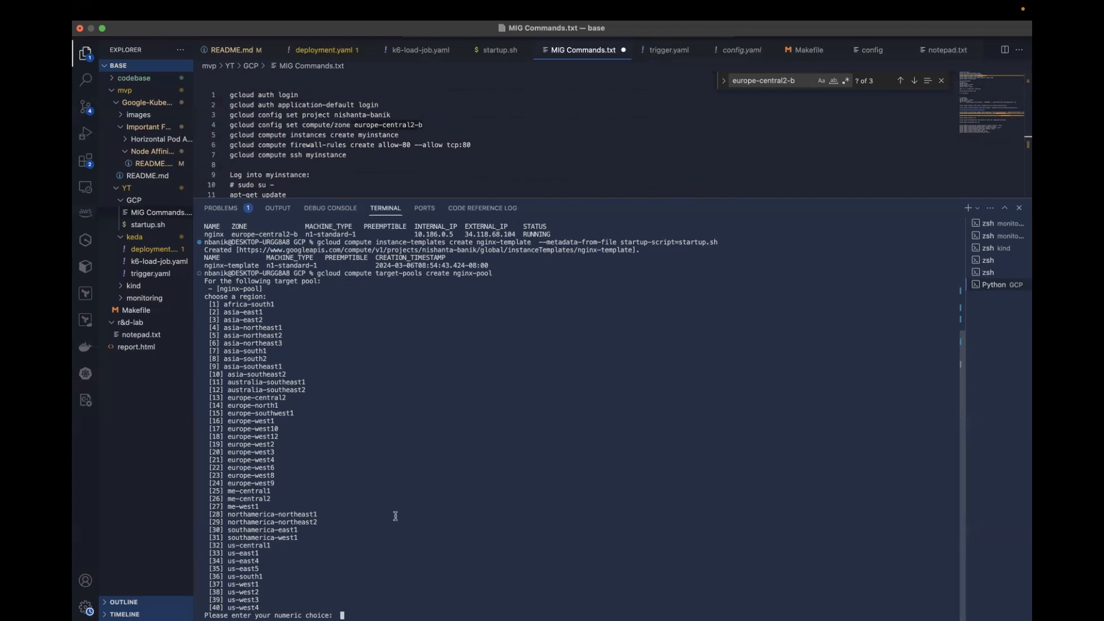
text(13)
key(Return)
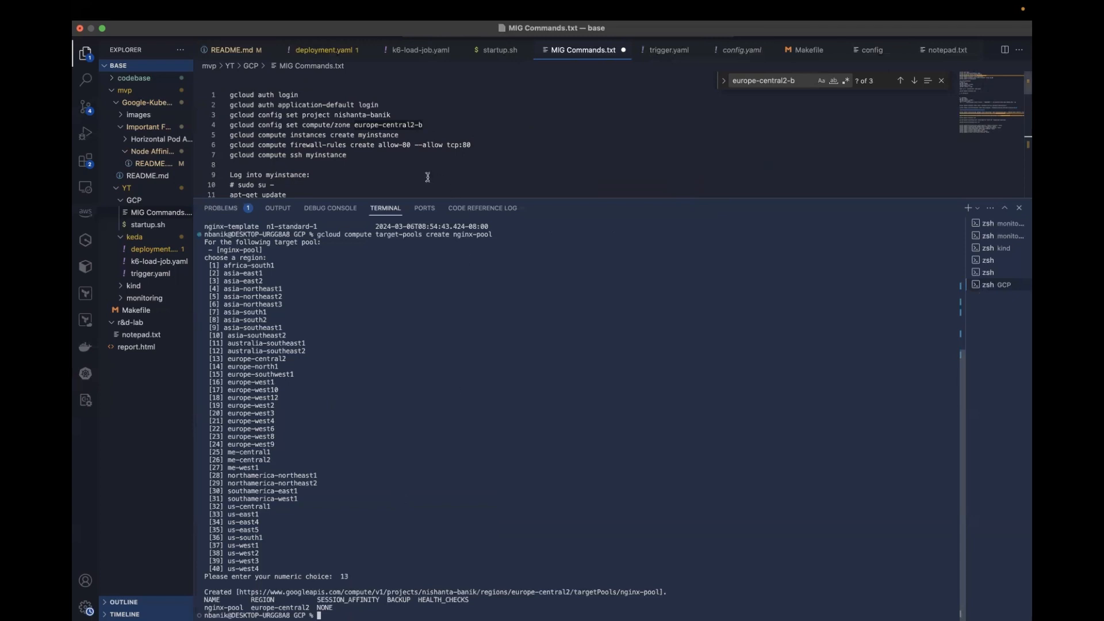
Step: Create managed instance group nginx-group with base instance name nginx, template nginx-template, size 2 and target pool nginx-pool using the gcloud command
scroll(427, 175, down, 8)
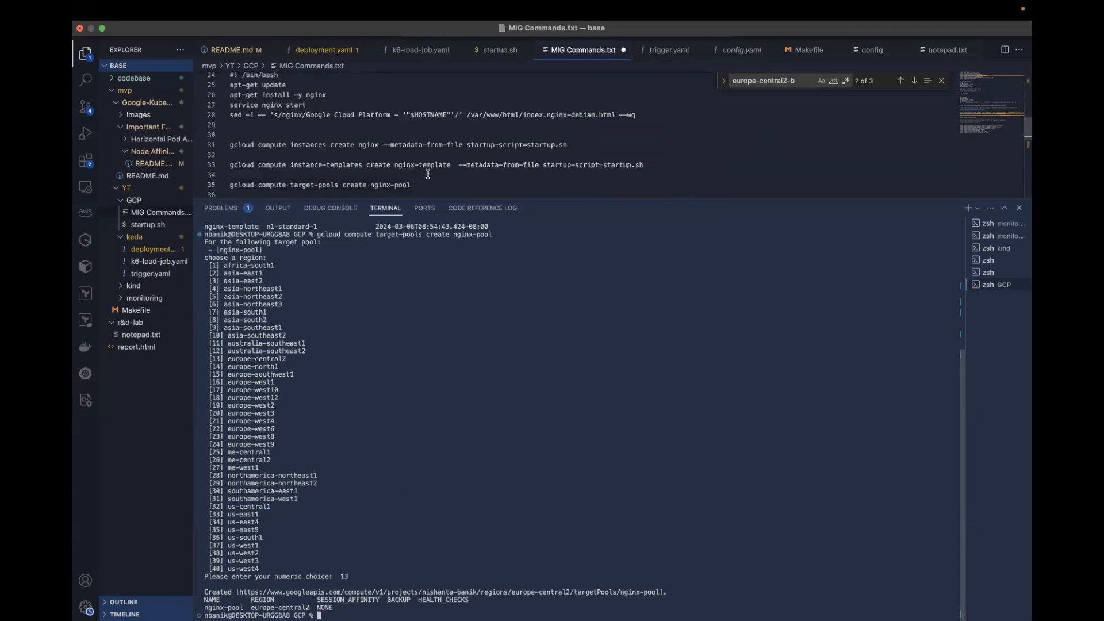
scroll(427, 173, down, 3)
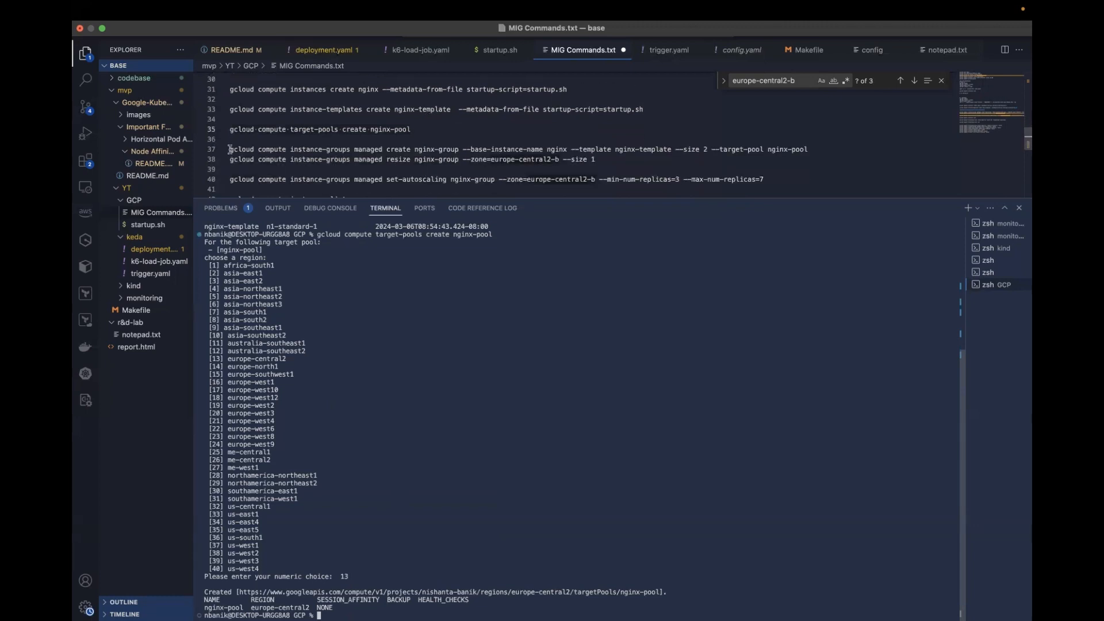
drag(228, 151, 807, 150)
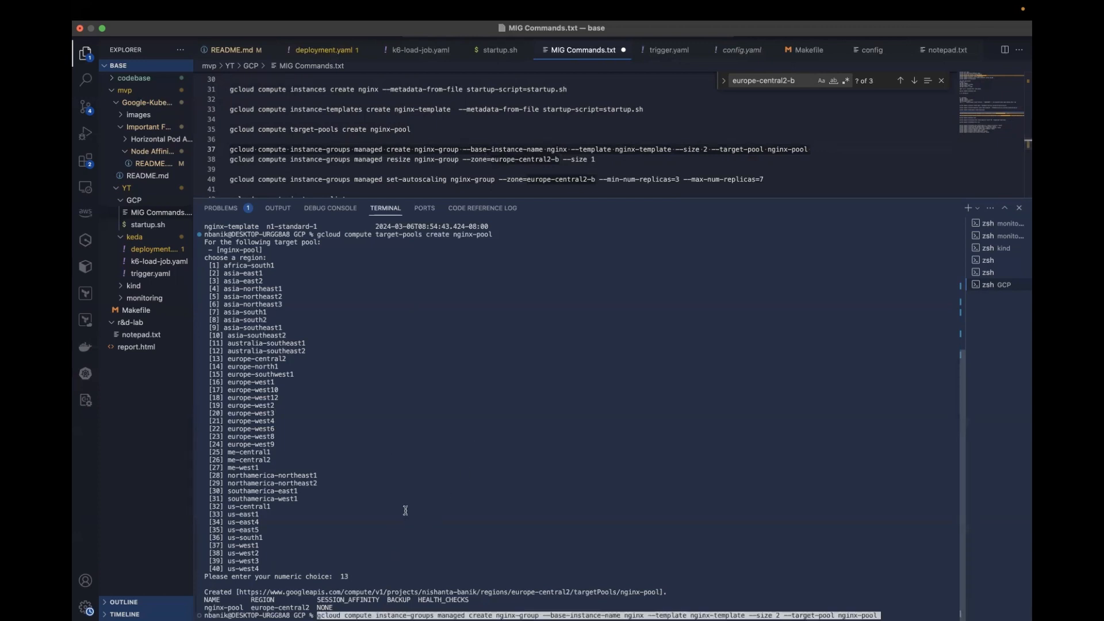
text(gcloud compute instance-groups managed create nginx-group --base-instance-name nginx --template nginx-template --size 2 --target-pool nginx-pool)
key(Return)
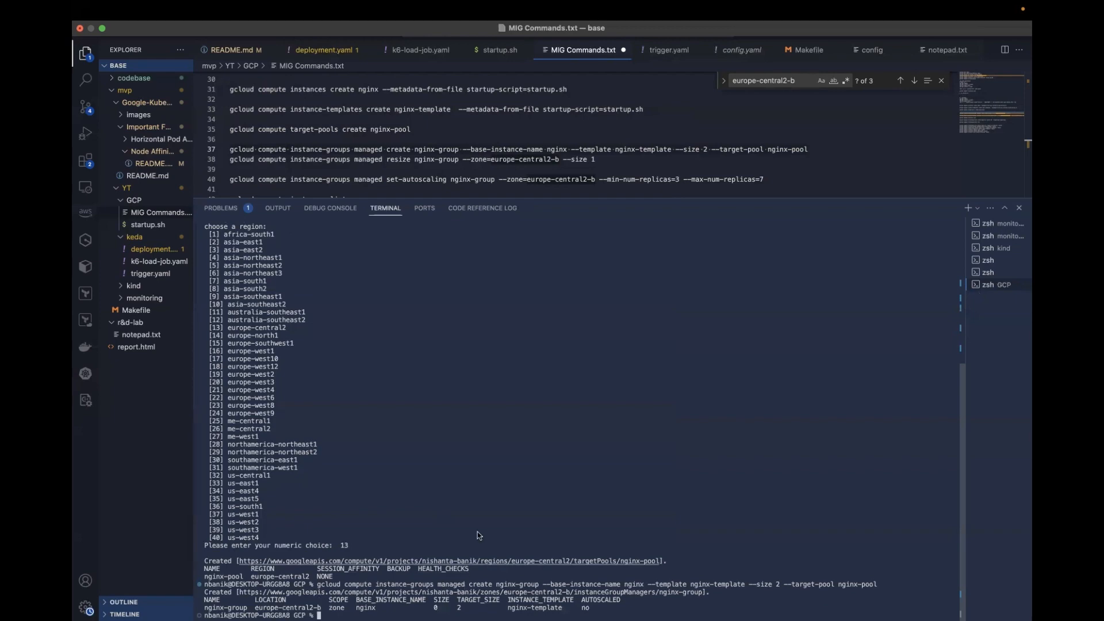
Step: Check nginx-group on Compute Engine's Instance groups page in Chrome and return to VS Code
key(ctrl+Left)
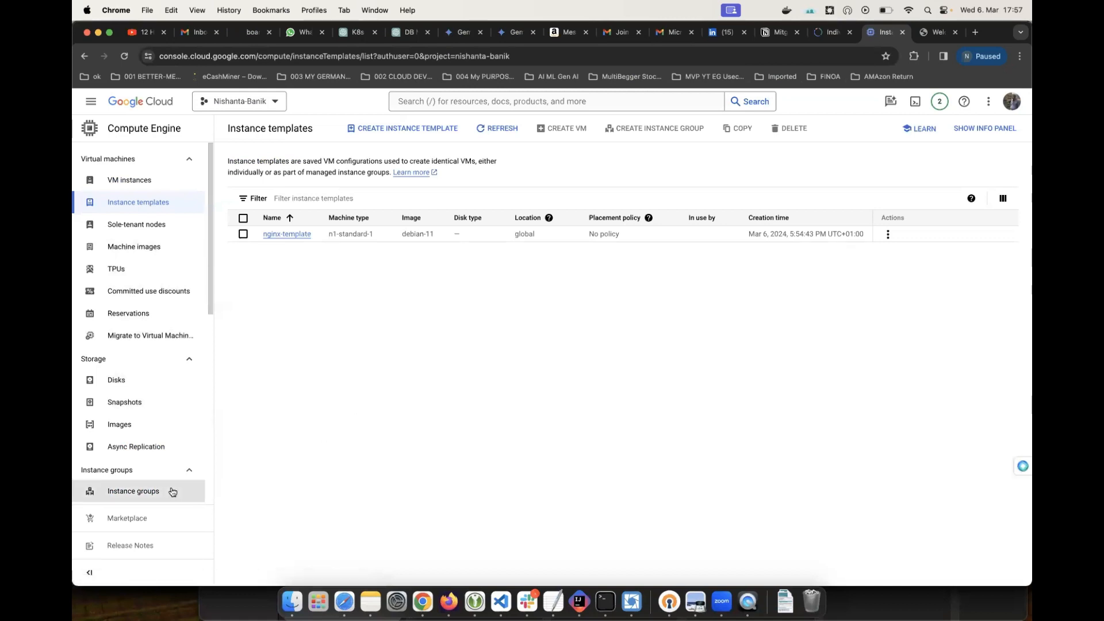
click(150, 492)
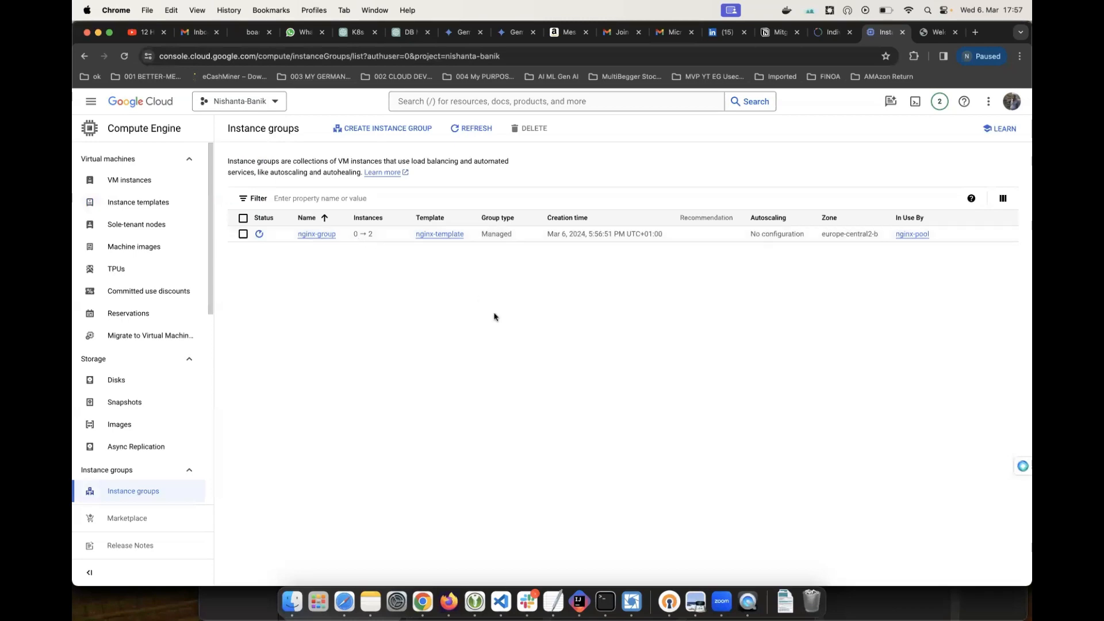
key(ctrl+Right)
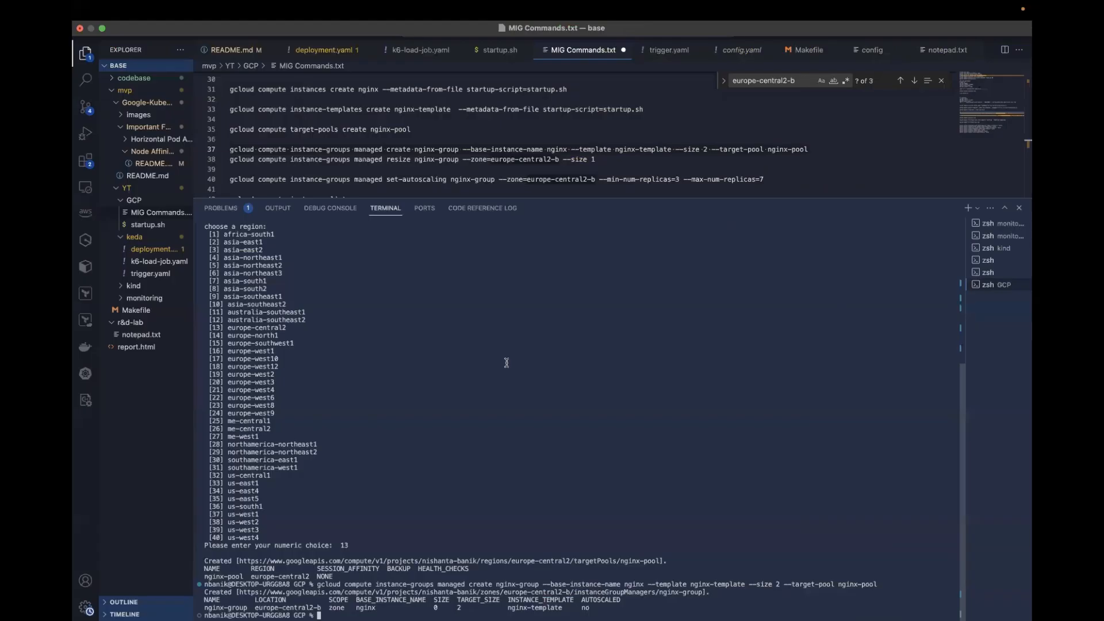
Step: Resize managed instance group nginx-group in zone europe-central2-b to size 1 using the gcloud command from MIG Commands.txt
click(509, 160)
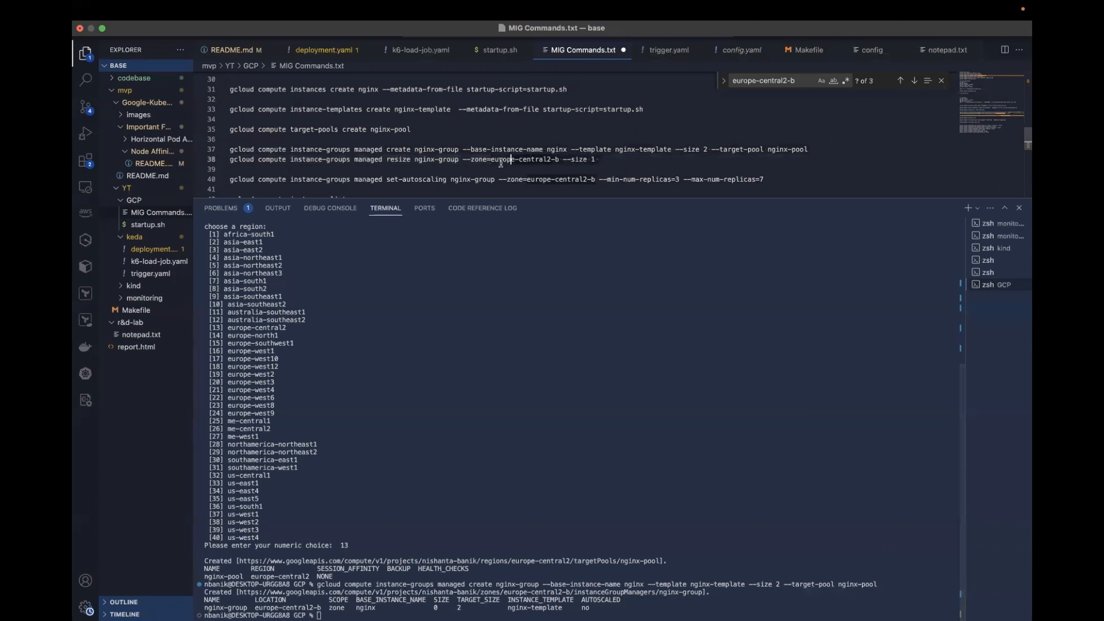
click(231, 161)
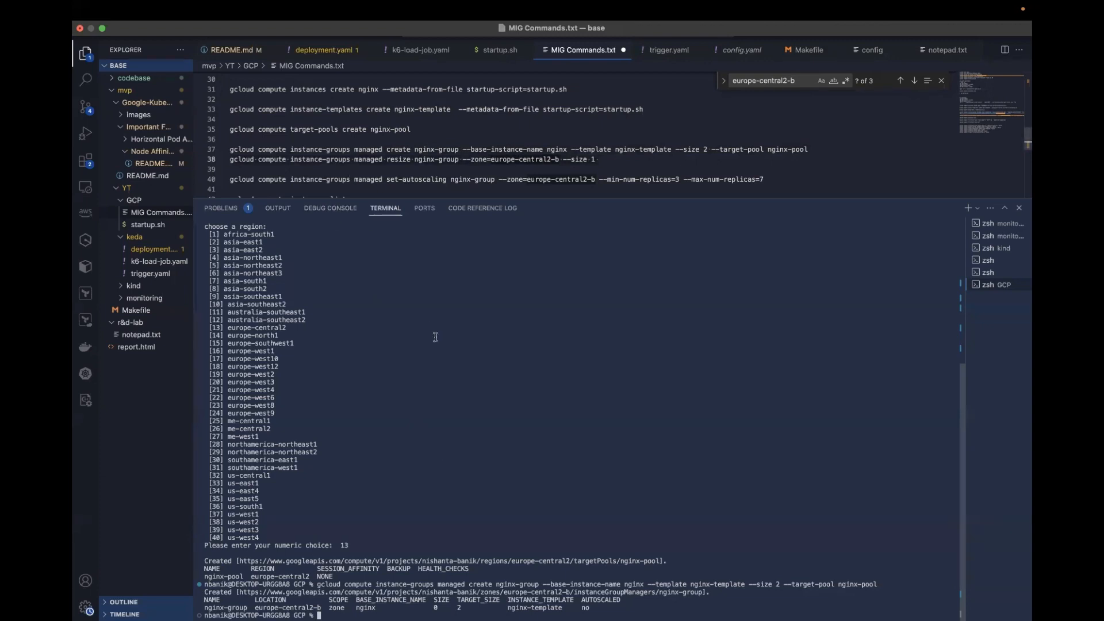
text(gcloud compute instance-groups managed resize nginx-group --zone=europe-central2-b --size 1)
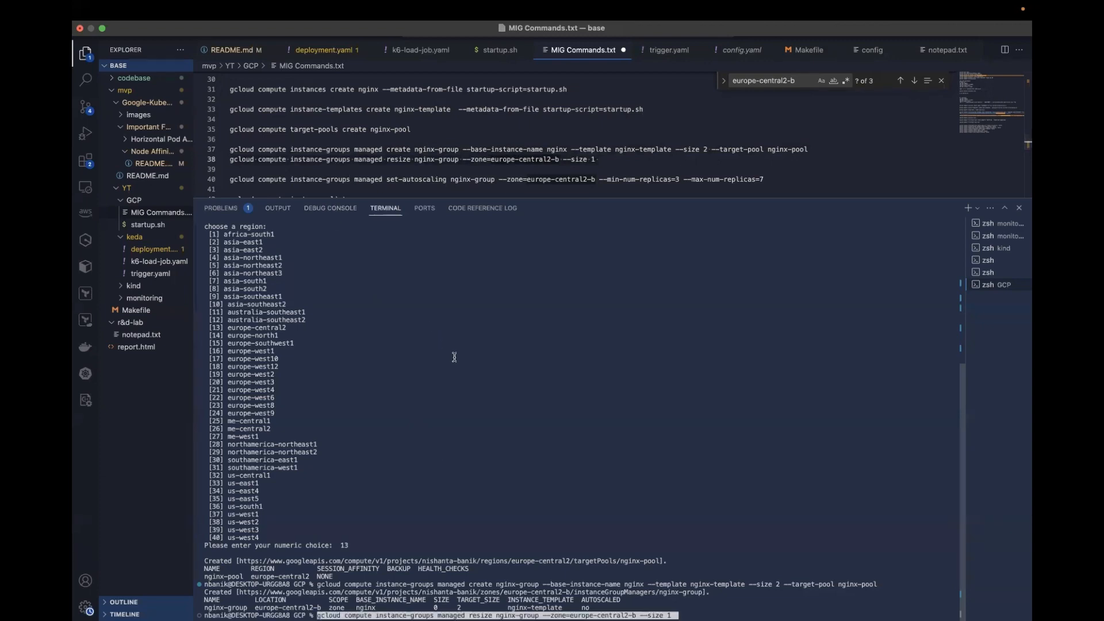
key(Return)
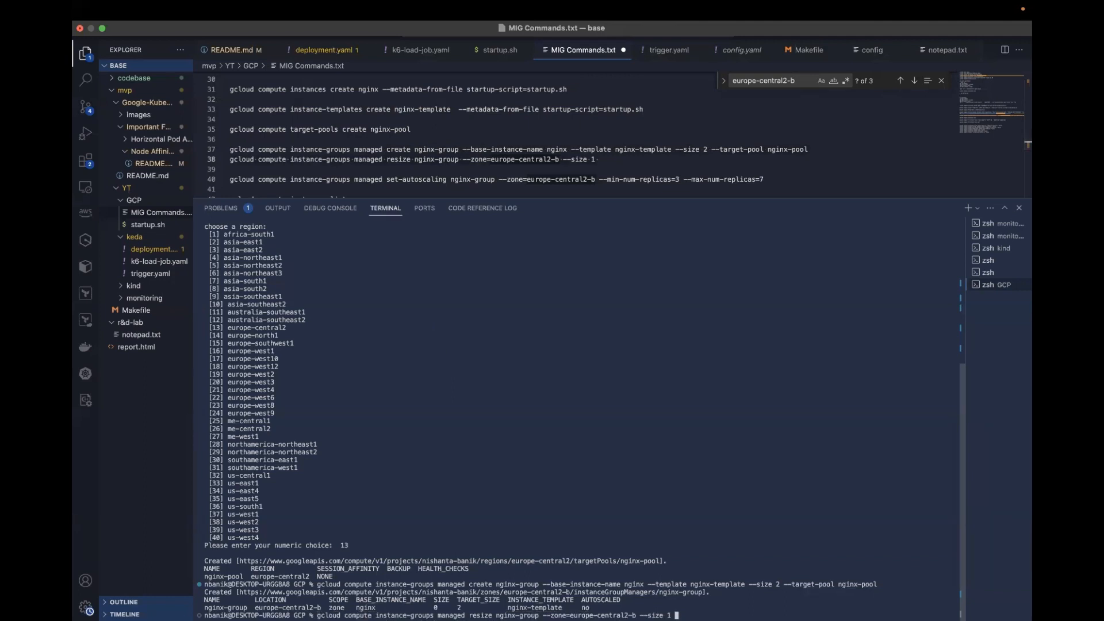
key(Return)
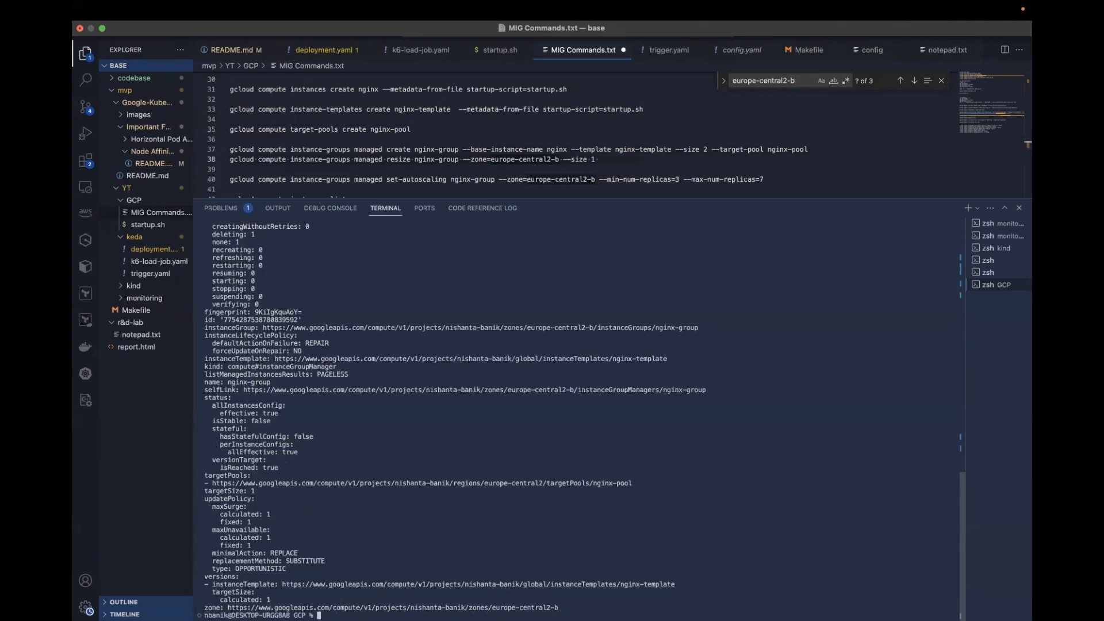
Step: Switch to Chrome, check the nginx-group instances on Compute Engine's VM instances page, refreshing the list, and return to VS Code
click(422, 602)
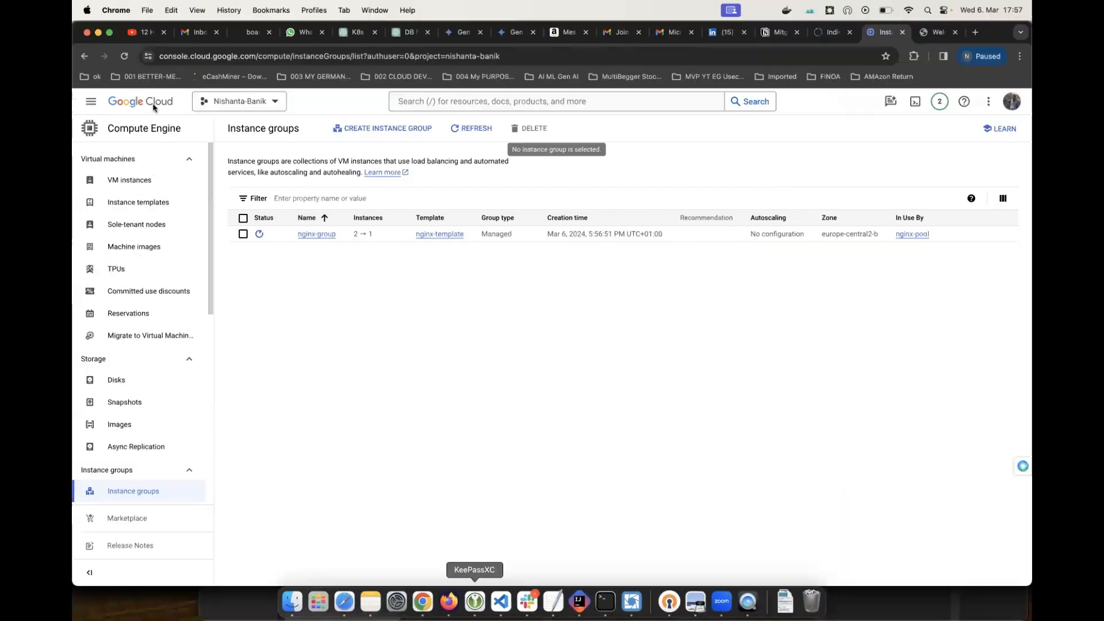
click(152, 185)
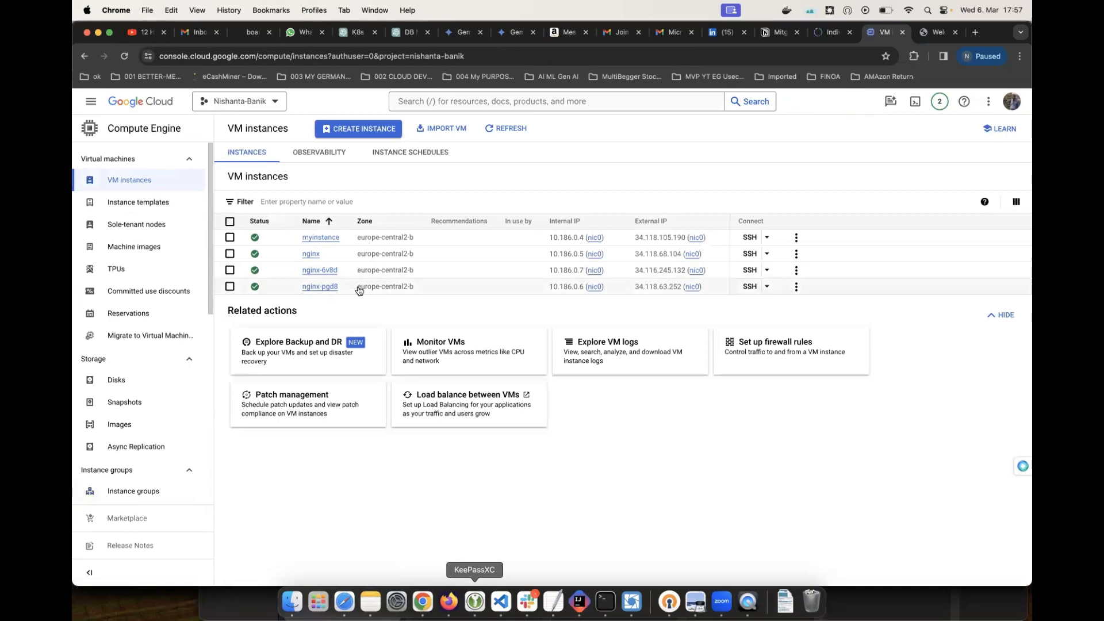
click(506, 128)
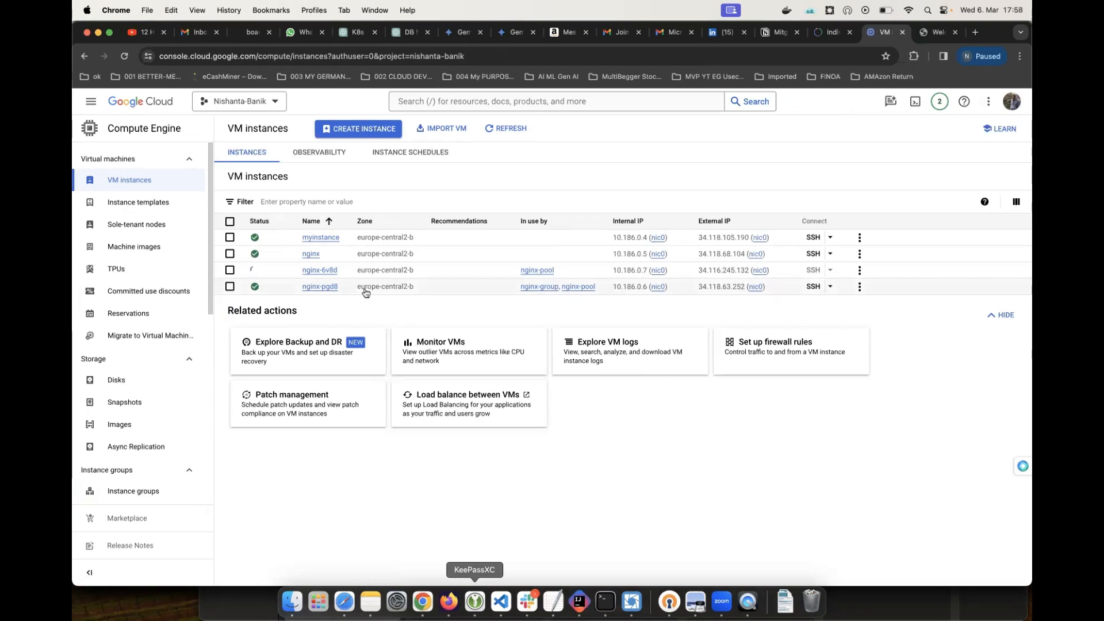
click(507, 129)
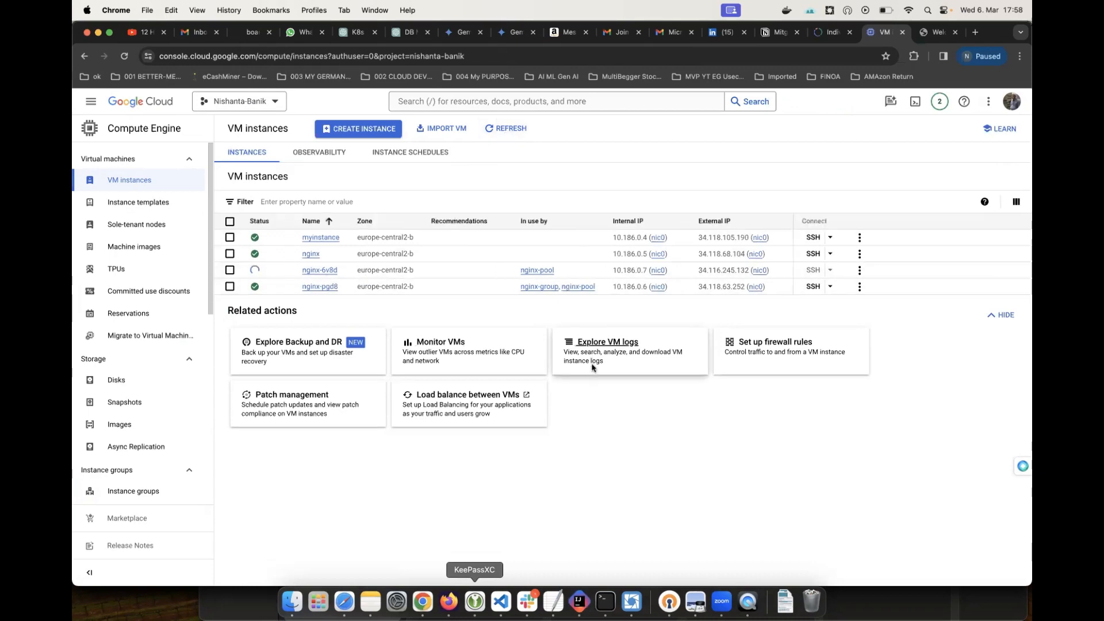
key(ctrl+Right)
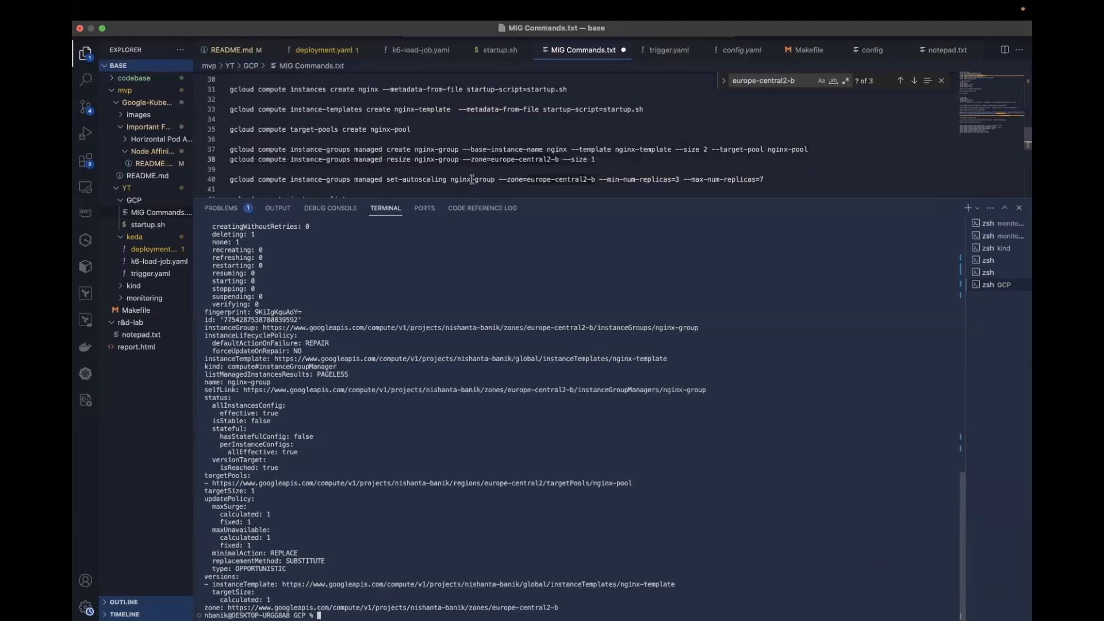
Step: Clear the terminal and enter the gcloud set-autoscaling command for nginx-group in zone europe-central2-b, with minimum 3 and maximum 7 replicas
scroll(471, 175, down, 2)
scroll(472, 175, up, 1)
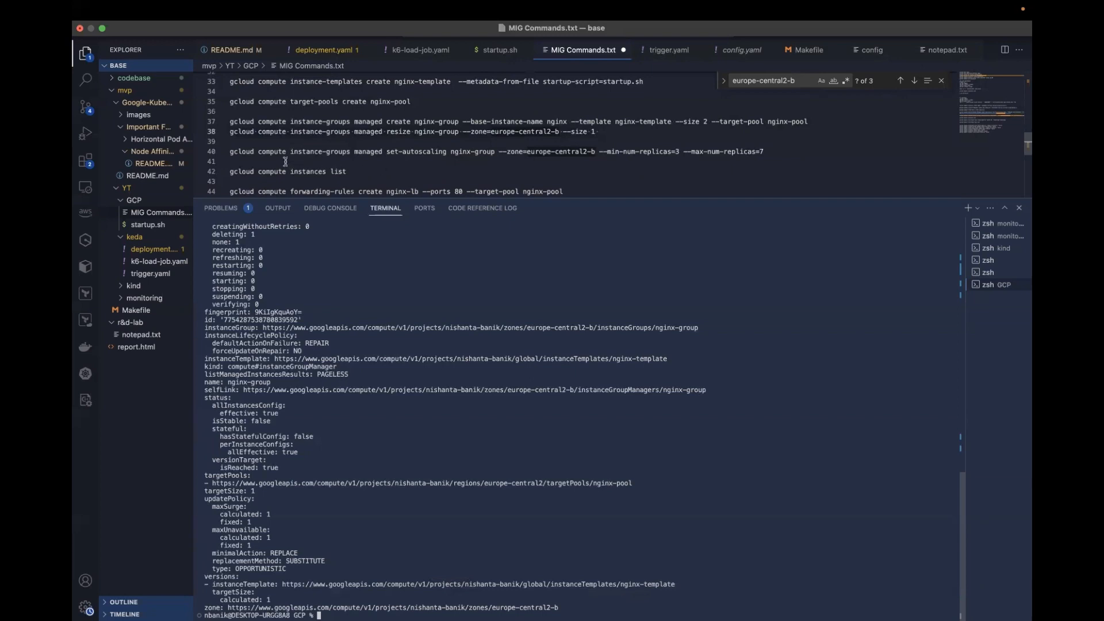
drag(230, 153, 762, 154)
key(super+c)
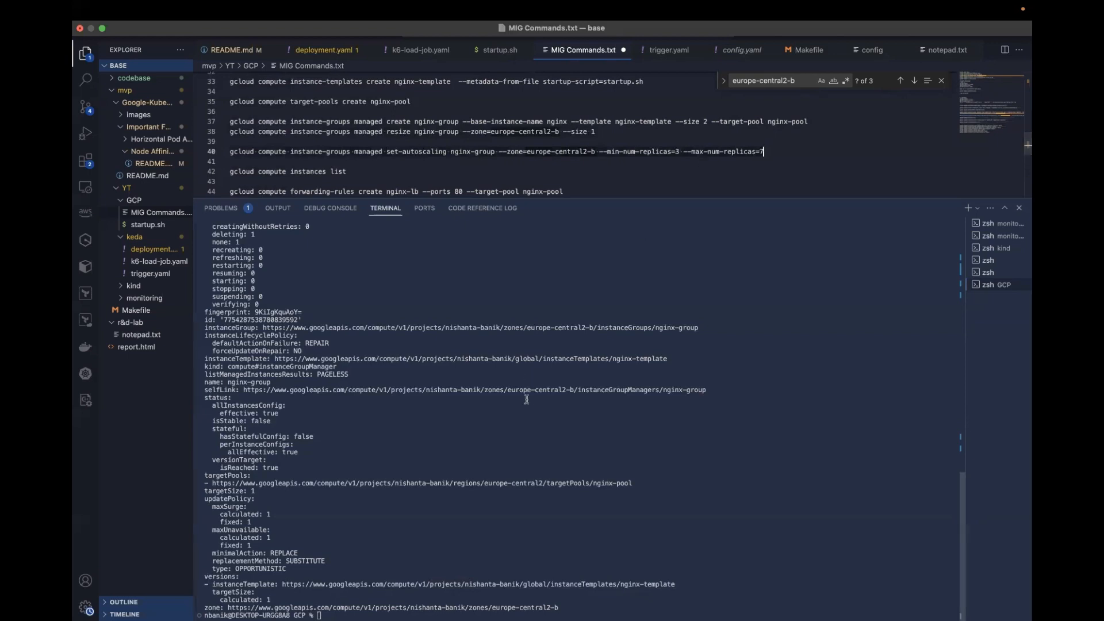
text(clear)
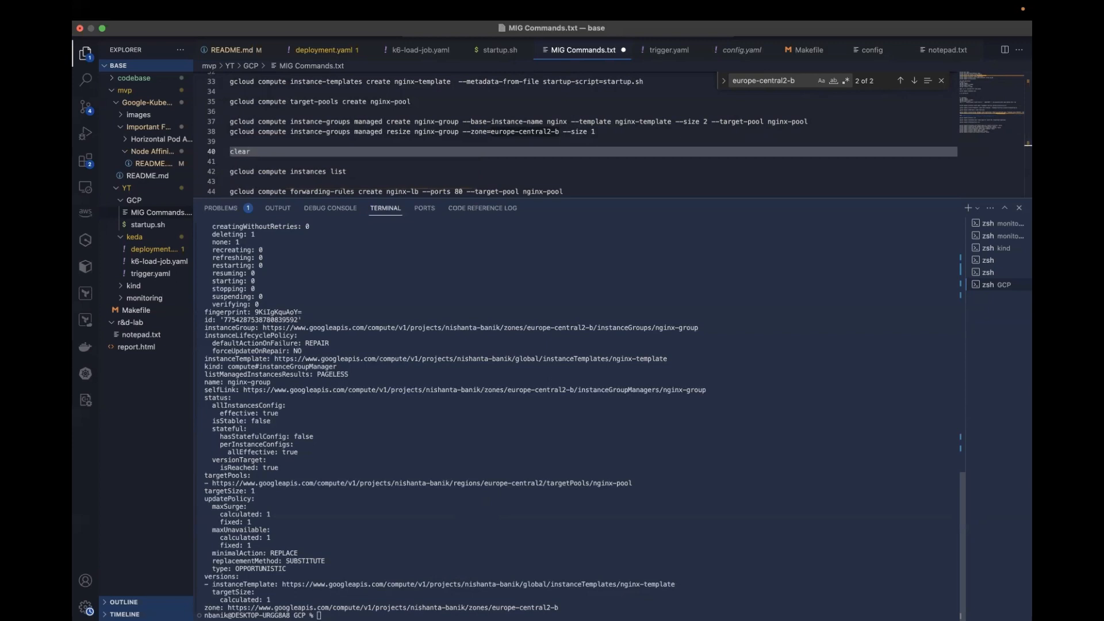
key(super+z)
click(408, 540)
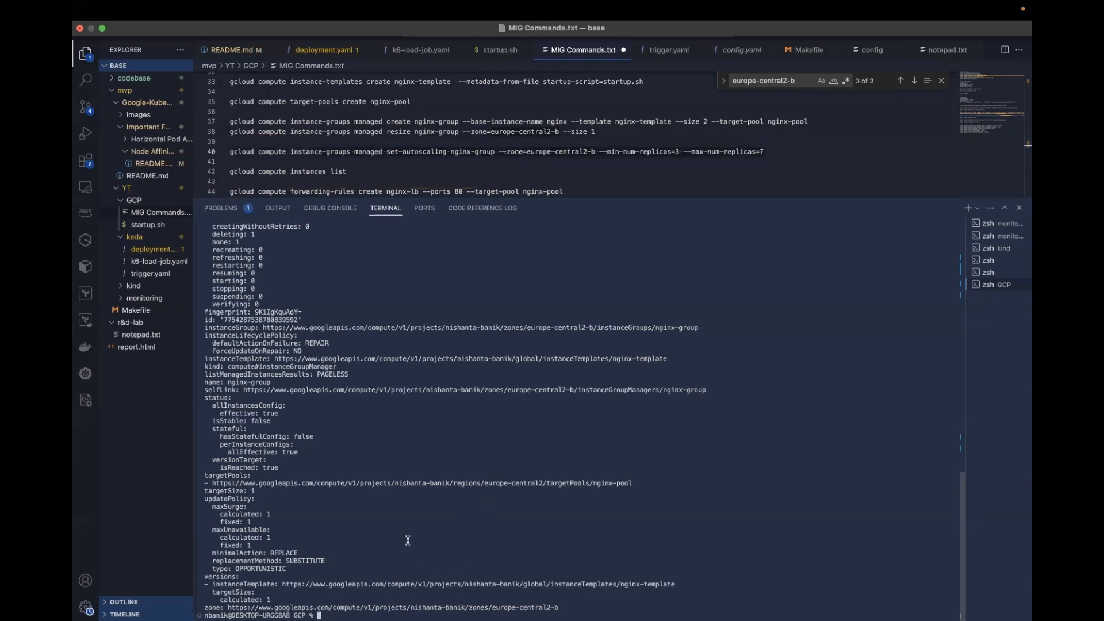
text(clear)
key(Return)
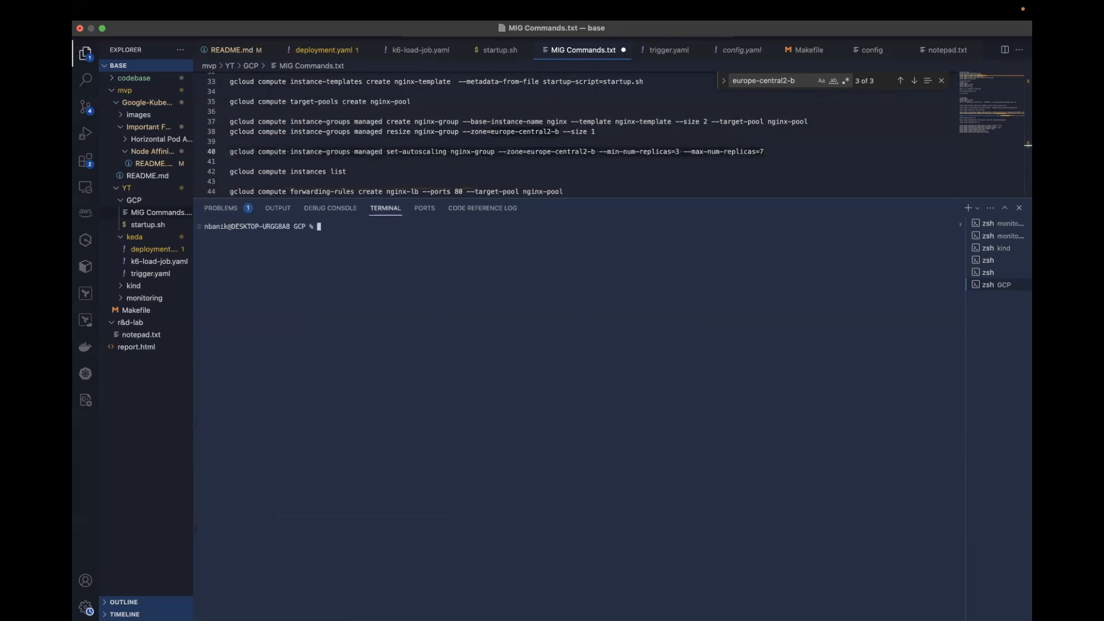
key(super+v)
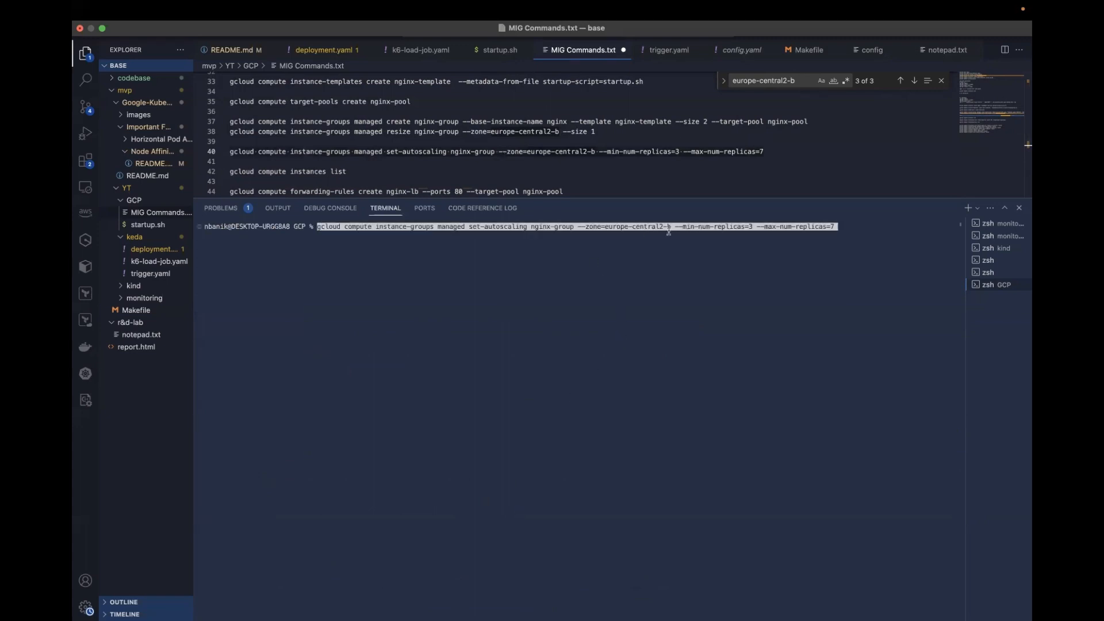
key(Right)
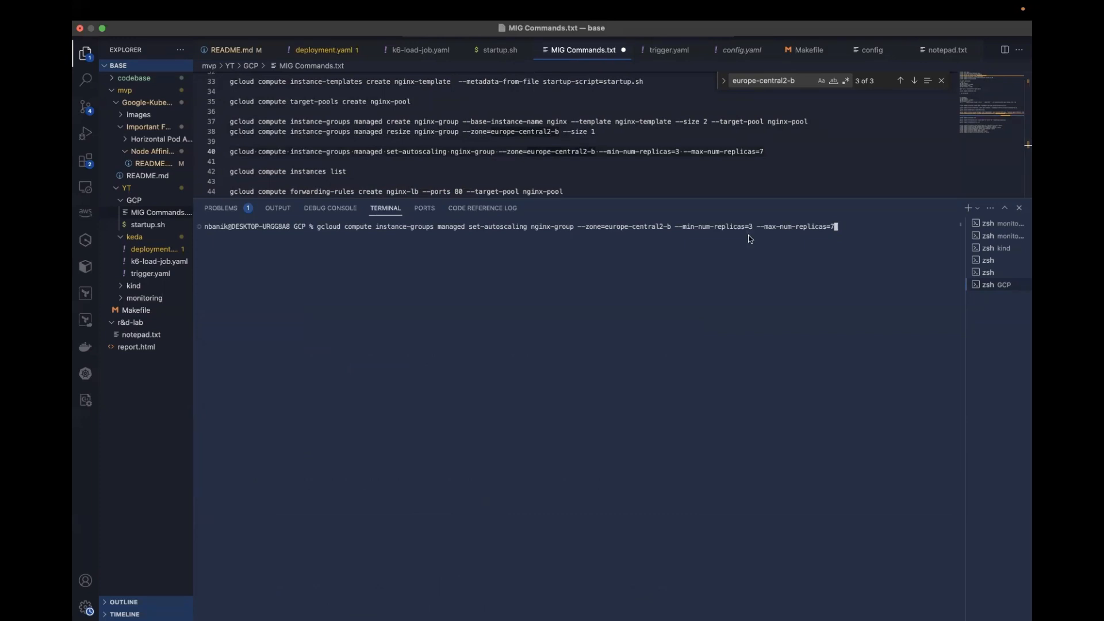
Step: Refresh the VM instances list in Chrome to check the scale-down of nginx-group, and return to VS Code
key(super+Tab)
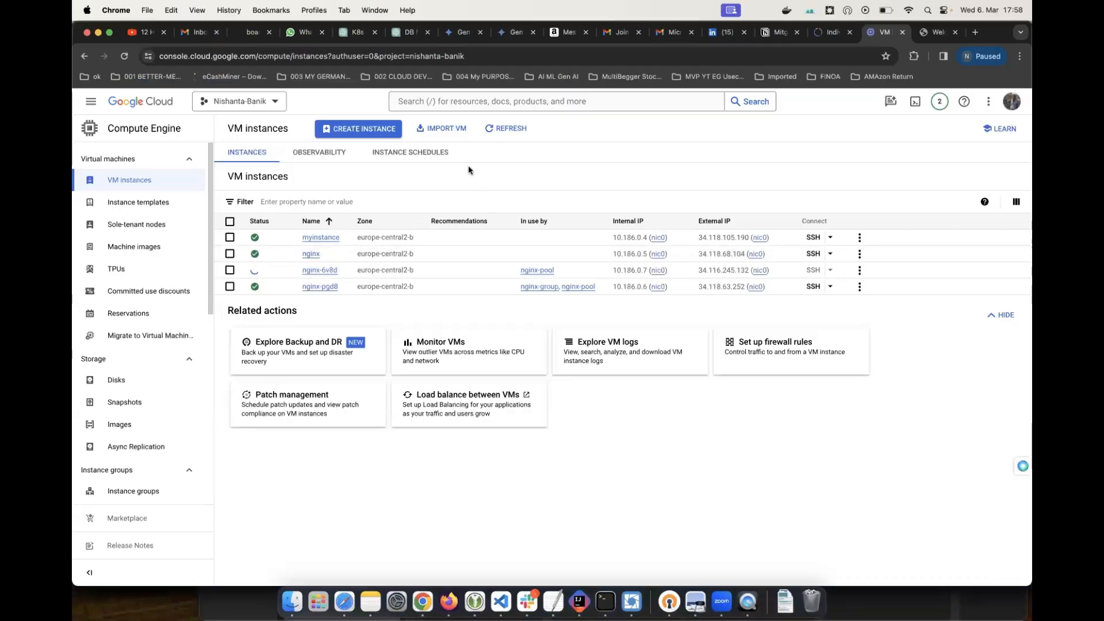
click(503, 128)
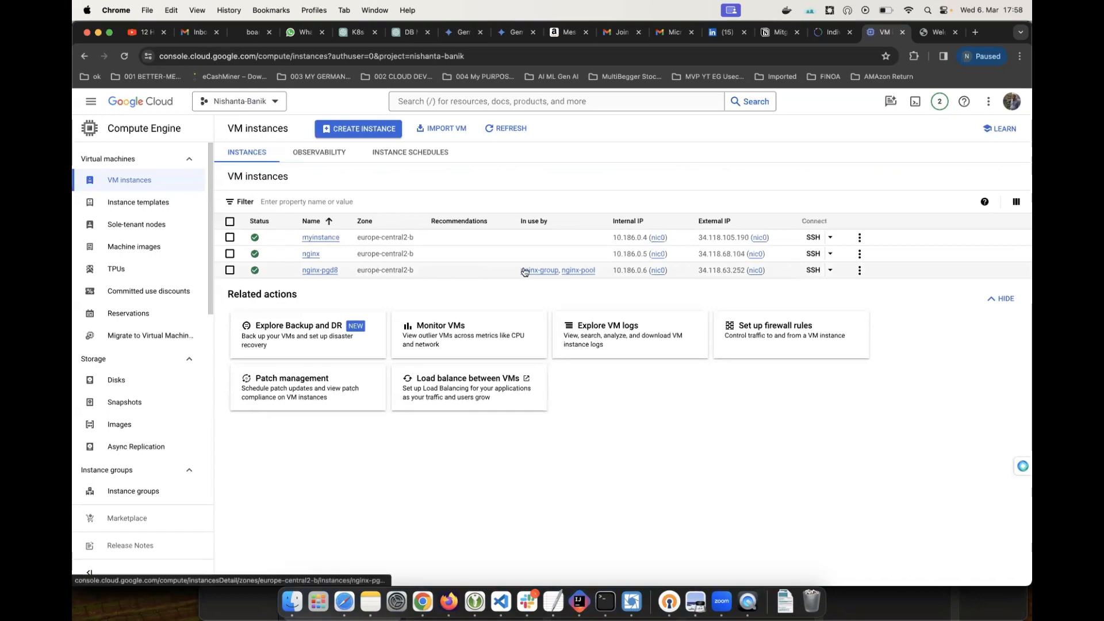
key(ctrl+Right)
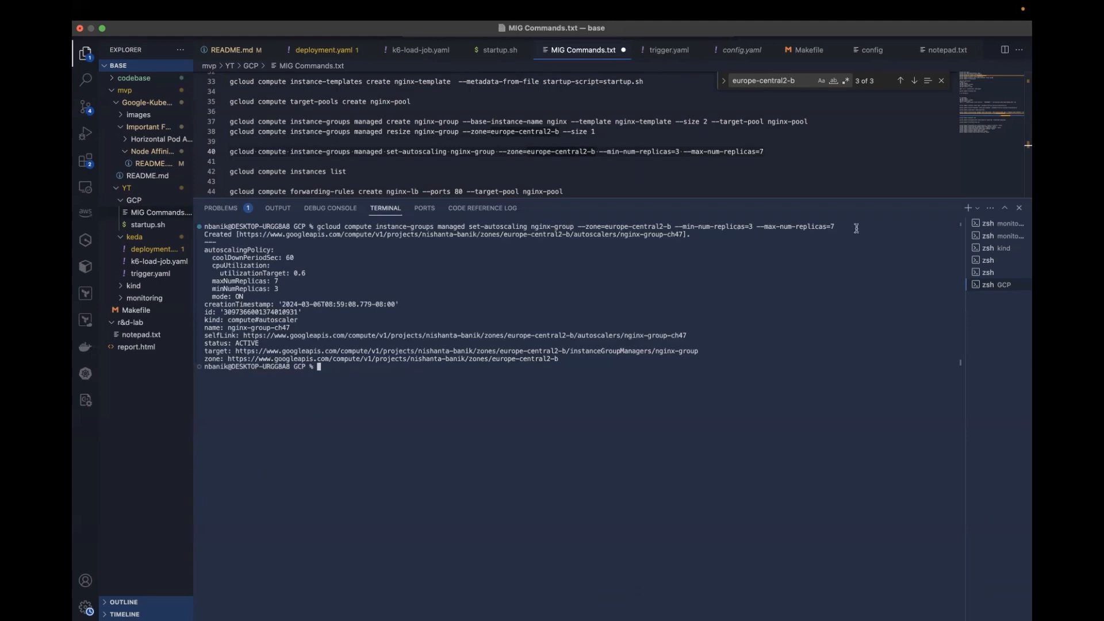
Step: Check in Chrome which VM instances autoscaling added to nginx-group and nginx-pool, refreshing the list, and return to VS Code
key(ctrl+Left)
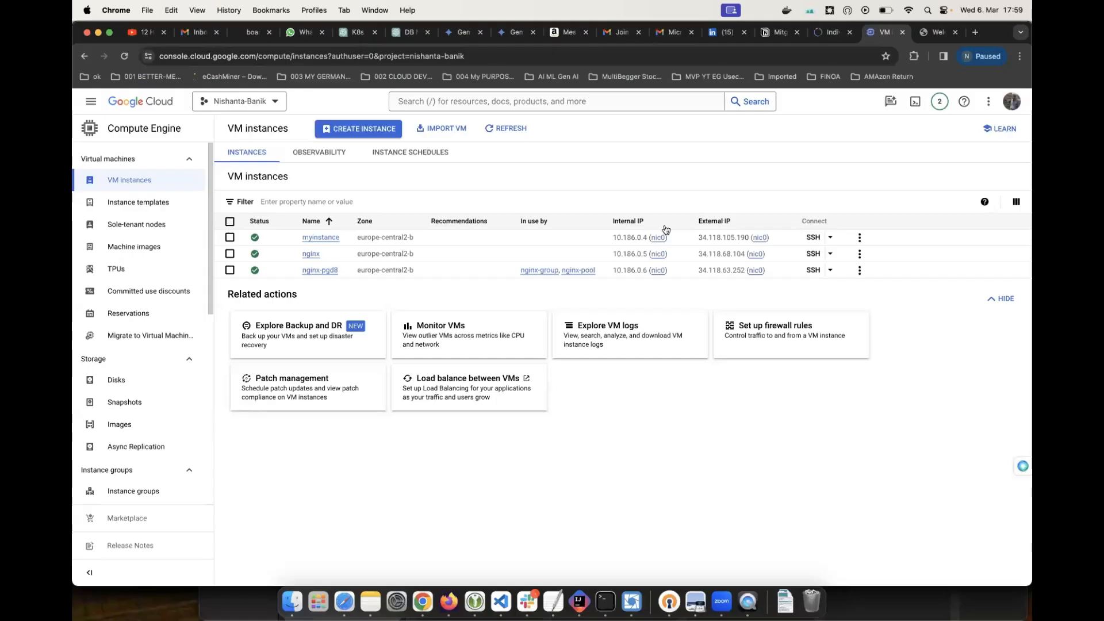
click(509, 133)
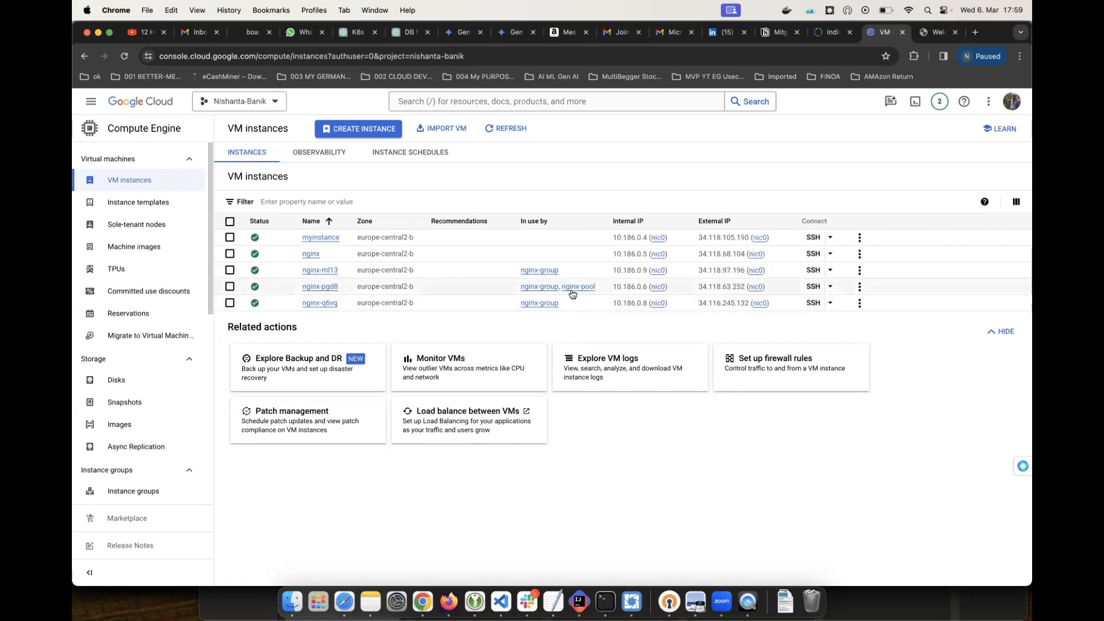
click(504, 128)
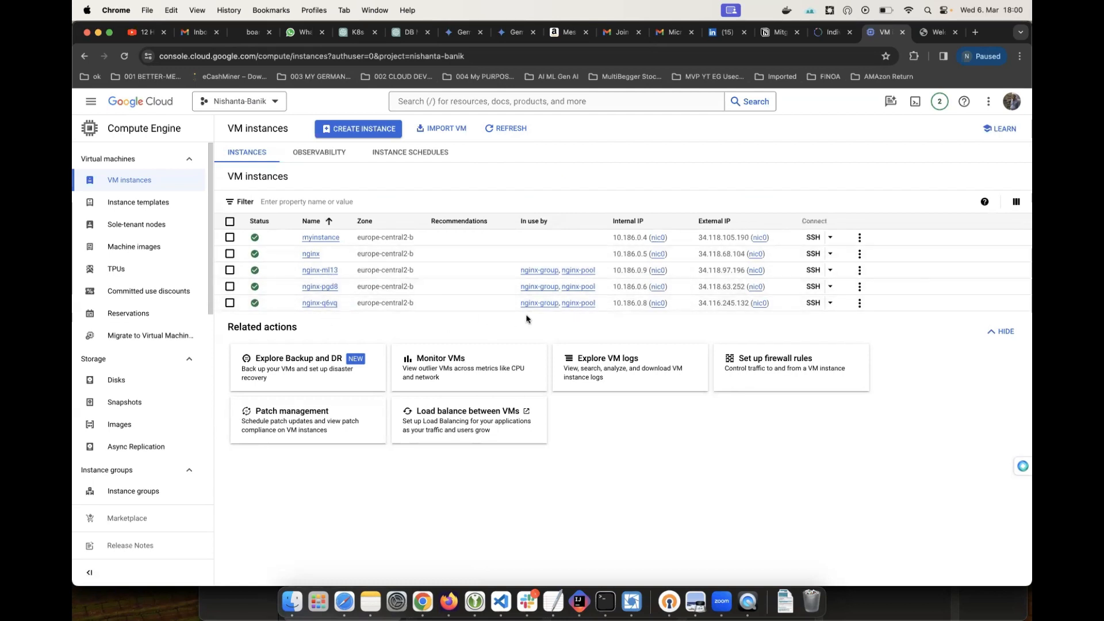
key(ctrl+Right)
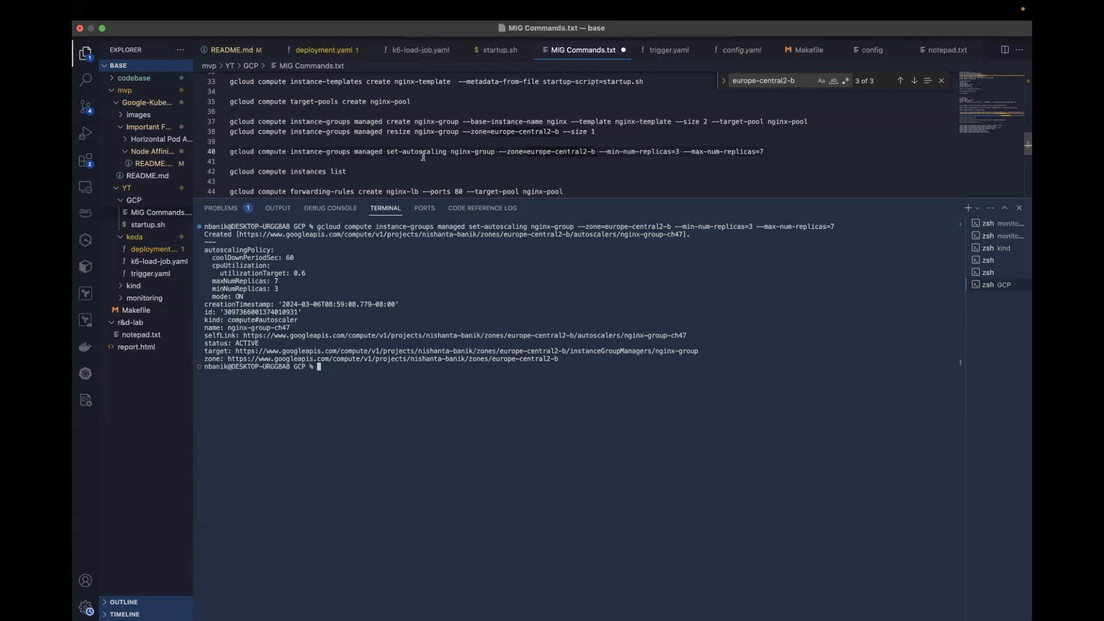
Step: Clear the terminal and list all Compute Engine instances with gcloud compute instances list
scroll(423, 157, down, 3)
click(278, 144)
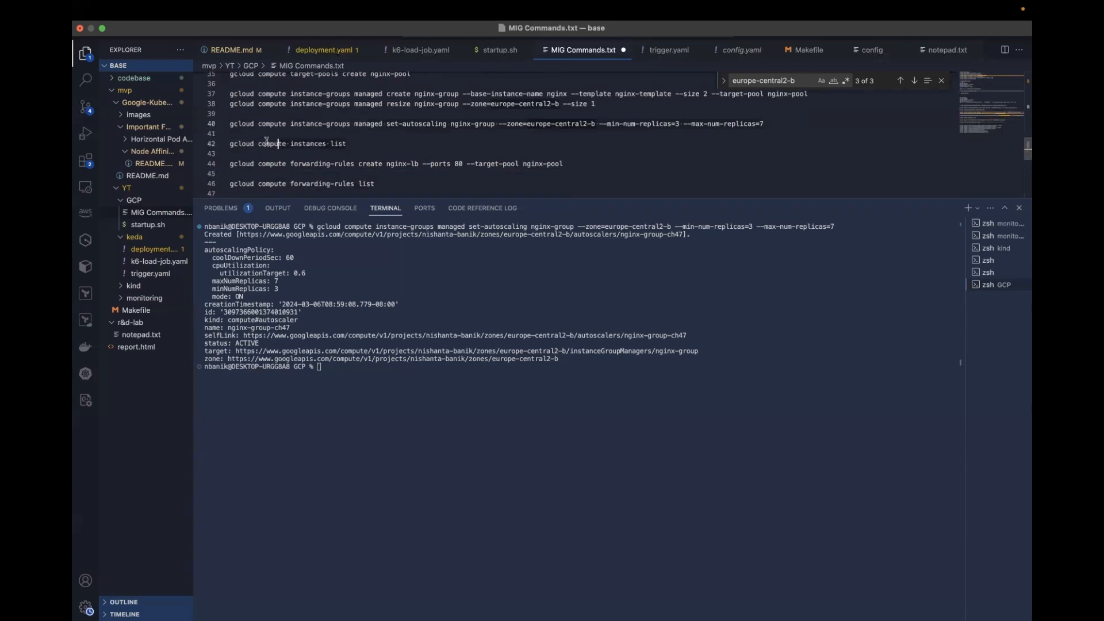
click(373, 387)
text(clear)
key(Return)
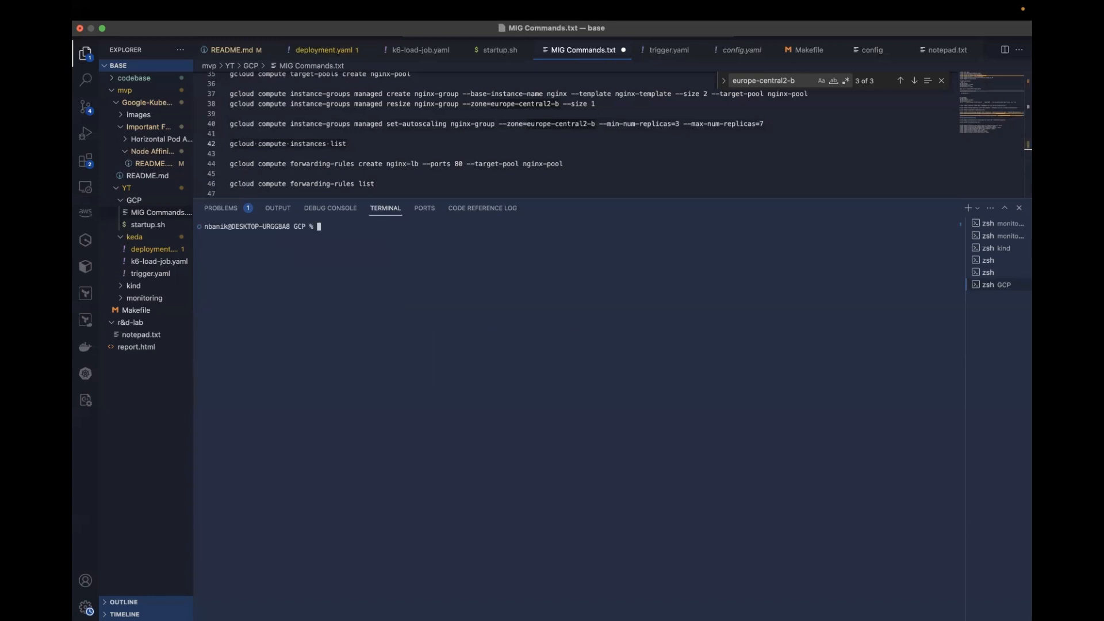
text(gcloud compute instances list)
key(Return)
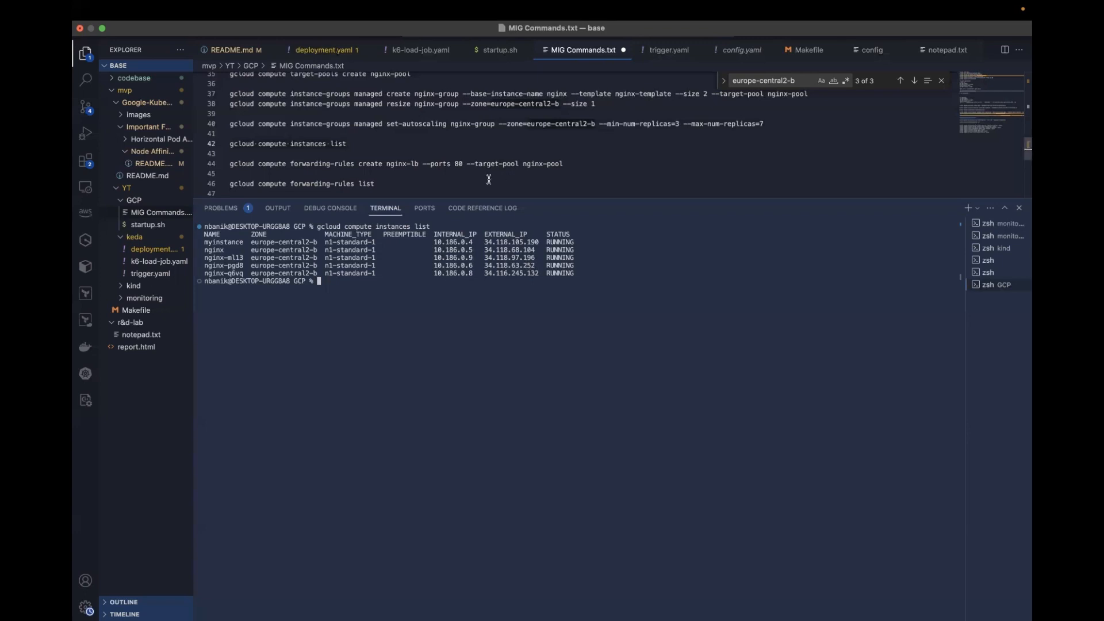
Step: Create forwarding rule nginx-lb with gcloud for port 80 and target pool nginx-pool, choosing region 14, europe-central2
drag(568, 164, 230, 164)
text(gcloud compute forwarding-rules create nginx-lb --ports 80 --target-pool nginx-pool)
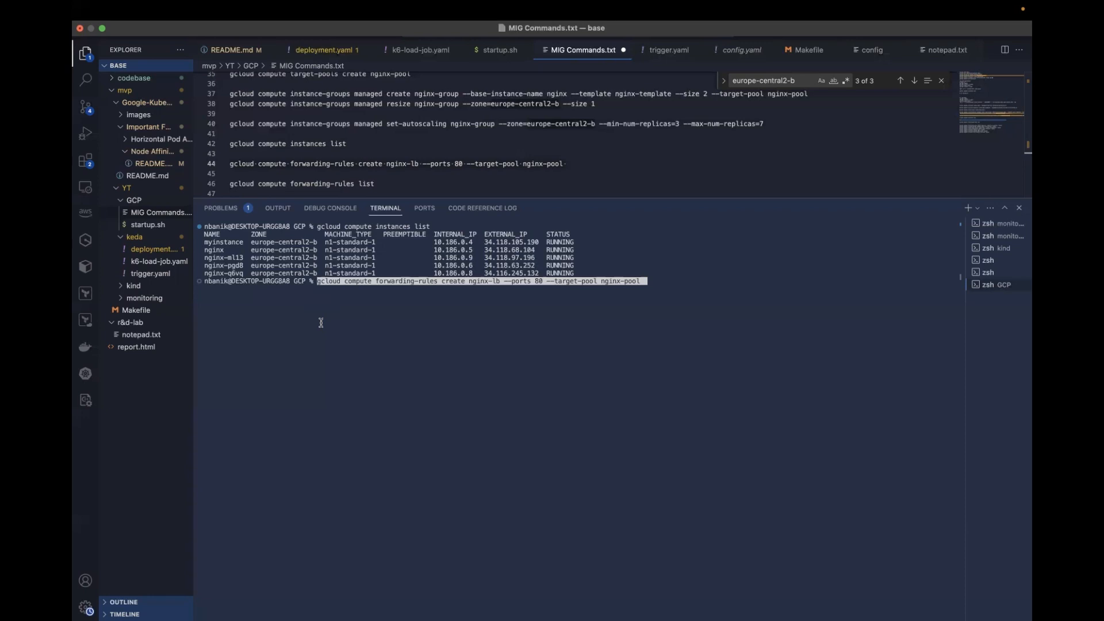
key(Return)
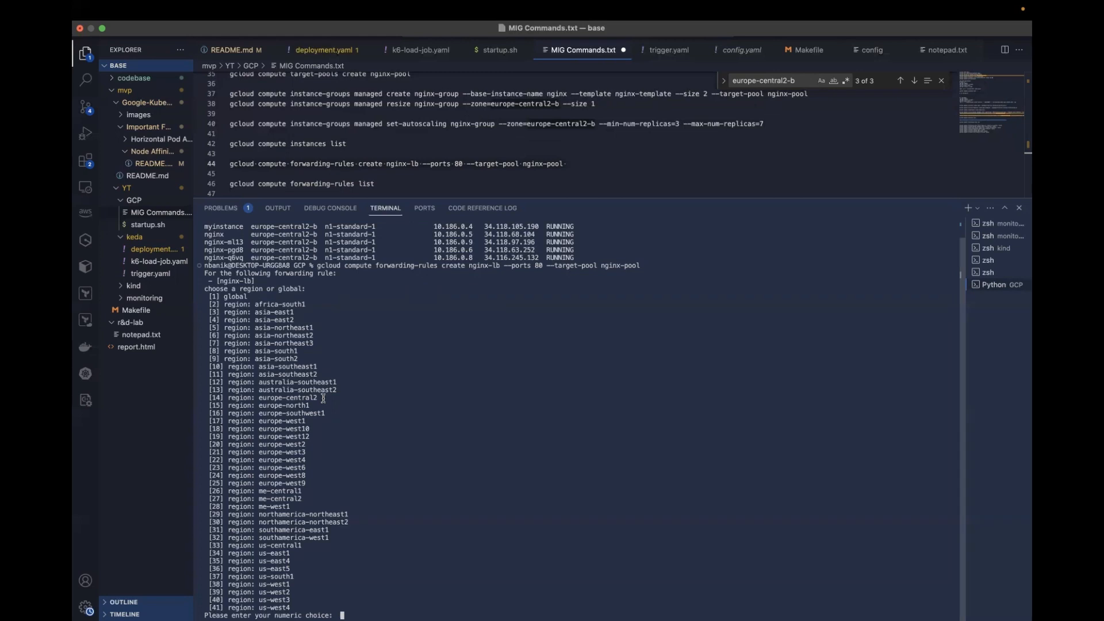
text(14)
key(Return)
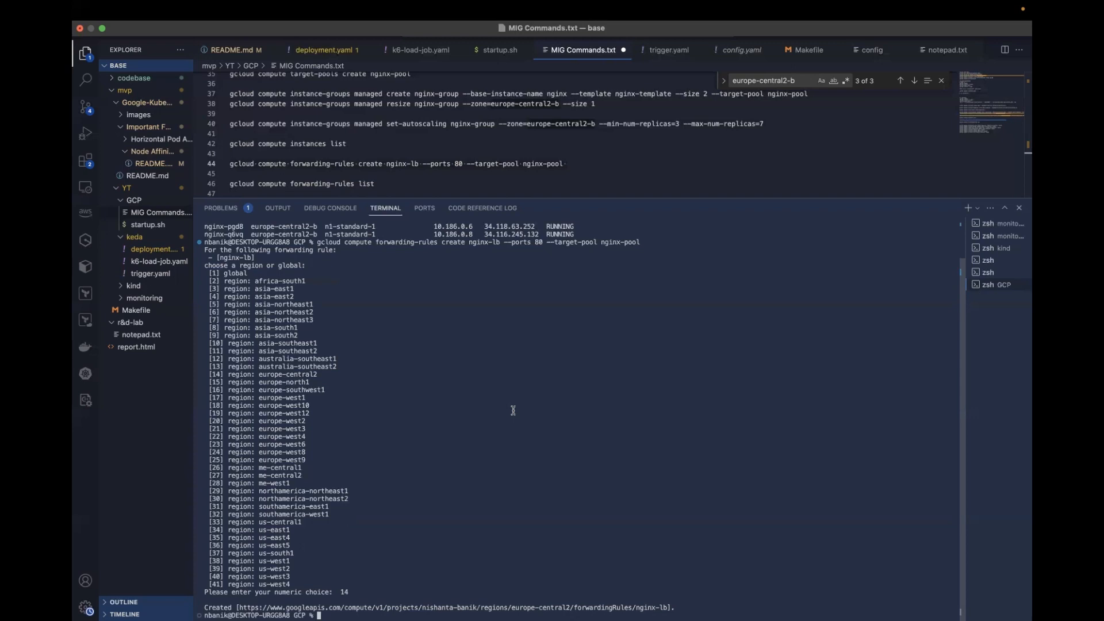
Step: List the forwarding rules with gcloud compute forwarding-rules list, and clear the terminal
click(380, 184)
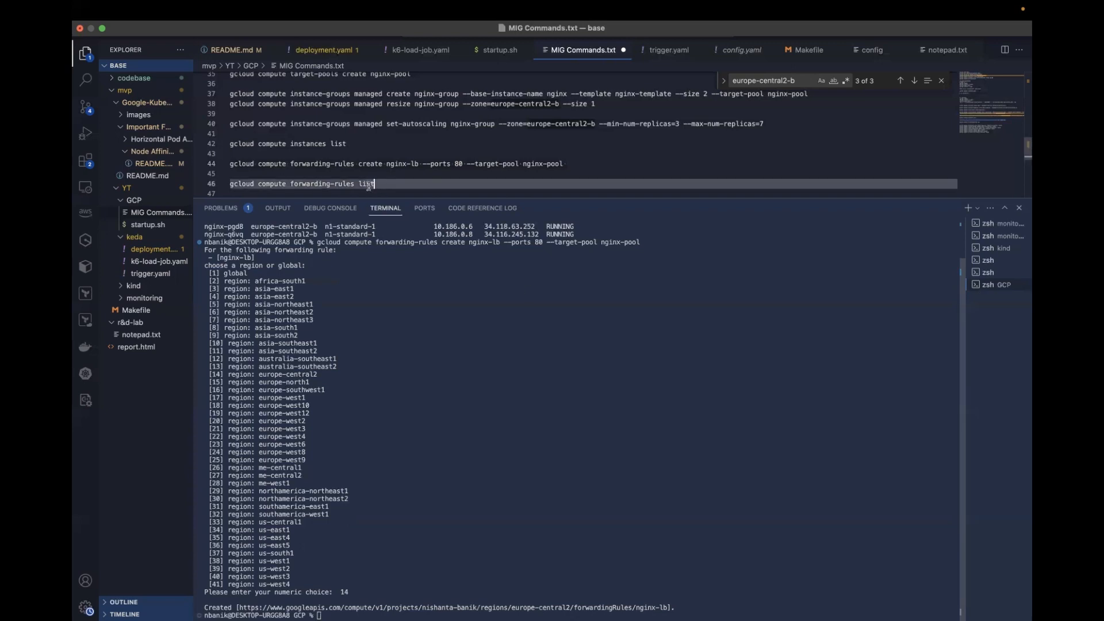
drag(369, 185, 232, 183)
key(super+c)
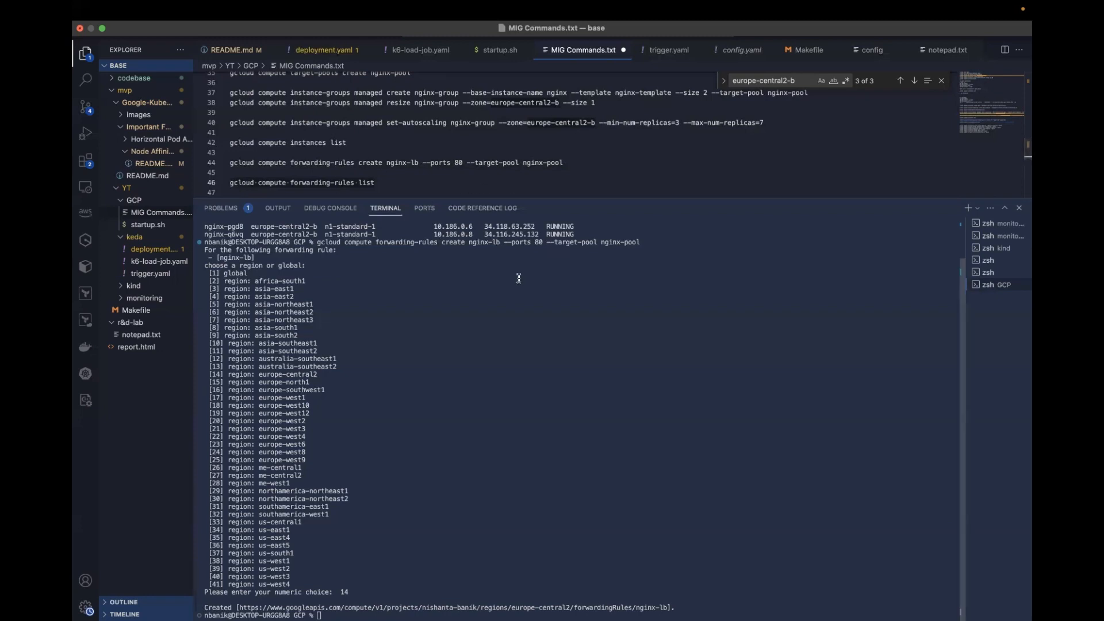
click(440, 449)
key(super+v)
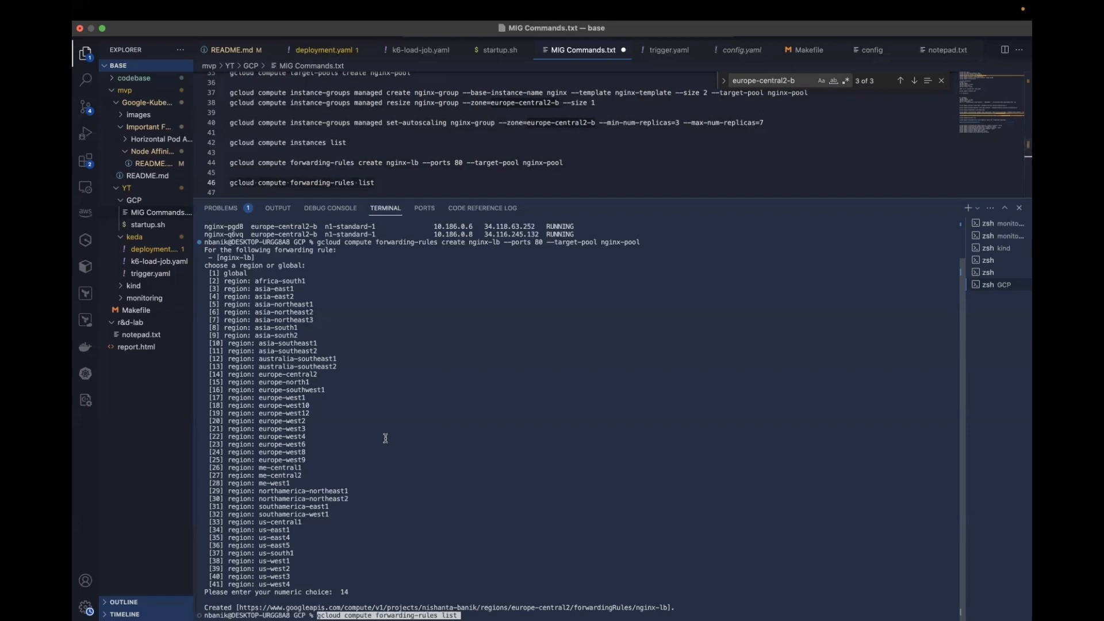
key(Return)
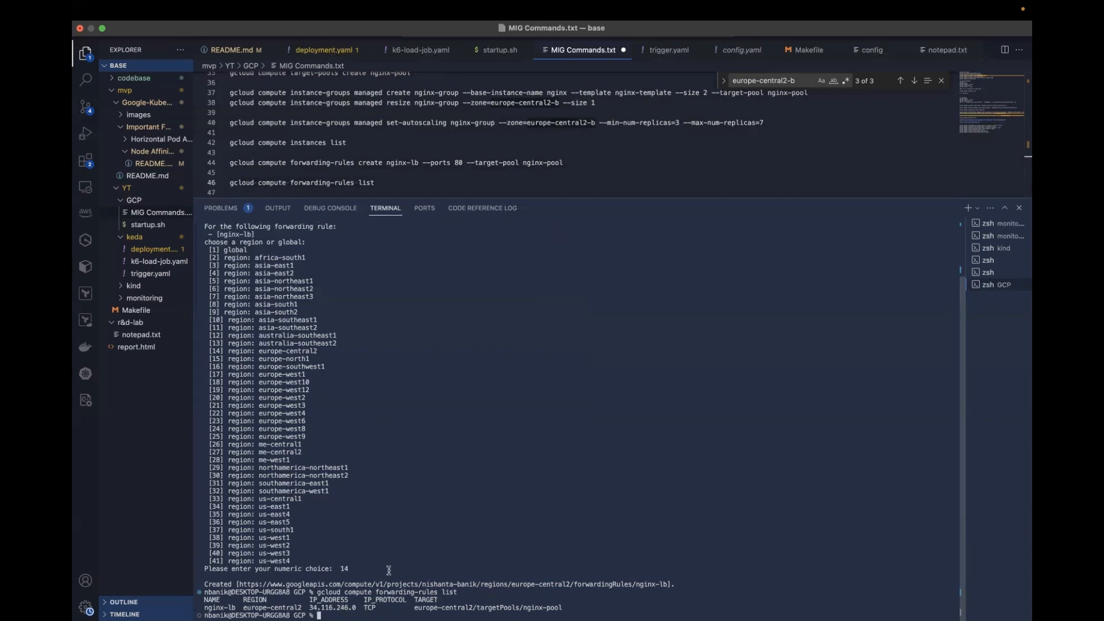
text(clear)
key(Return)
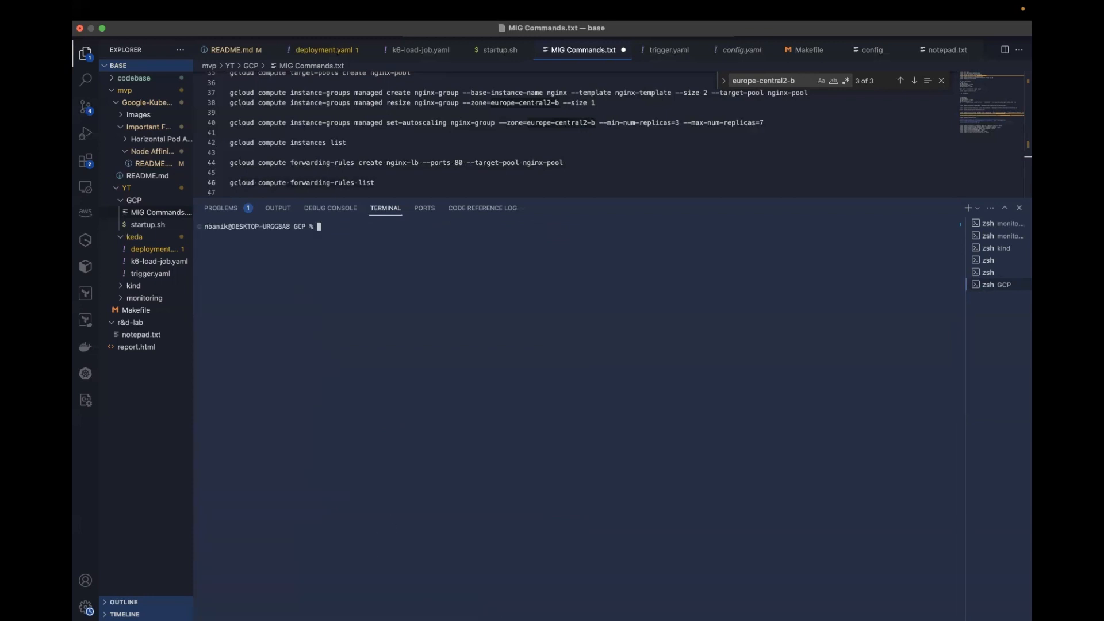
Step: Rerun gcloud compute forwarding-rules list in the cleared terminal to get the nginx-lb IP address
key(Up)
key(Up)
key(Return)
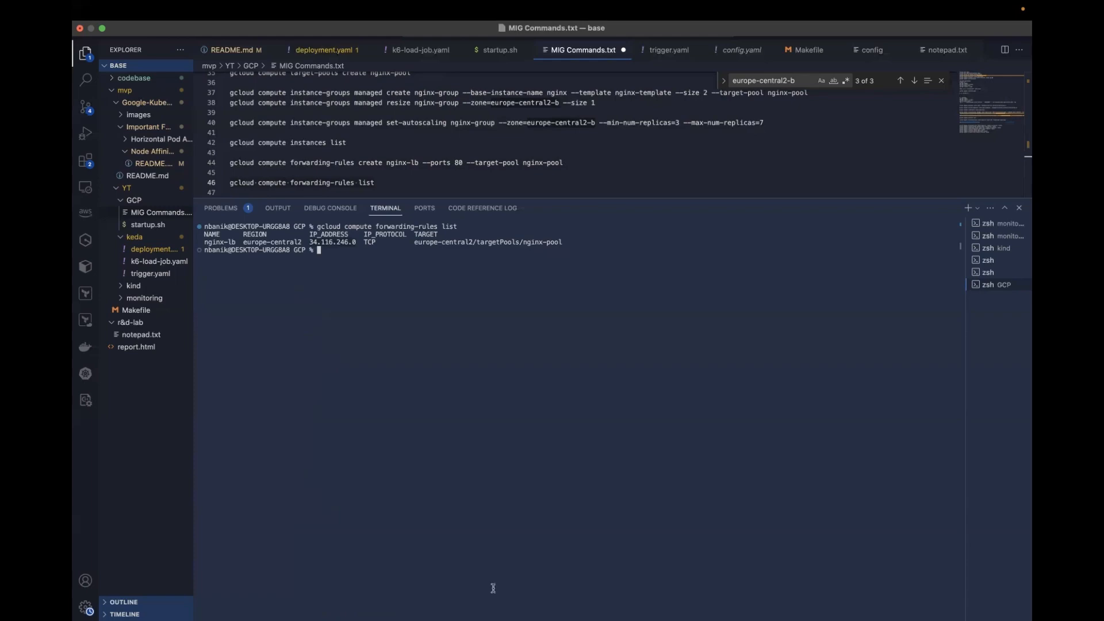
Step: Switch to Chrome and open the load balancer address 34.116.246.0 in place of the single nginx server's page
mouse_move(448, 618)
click(423, 601)
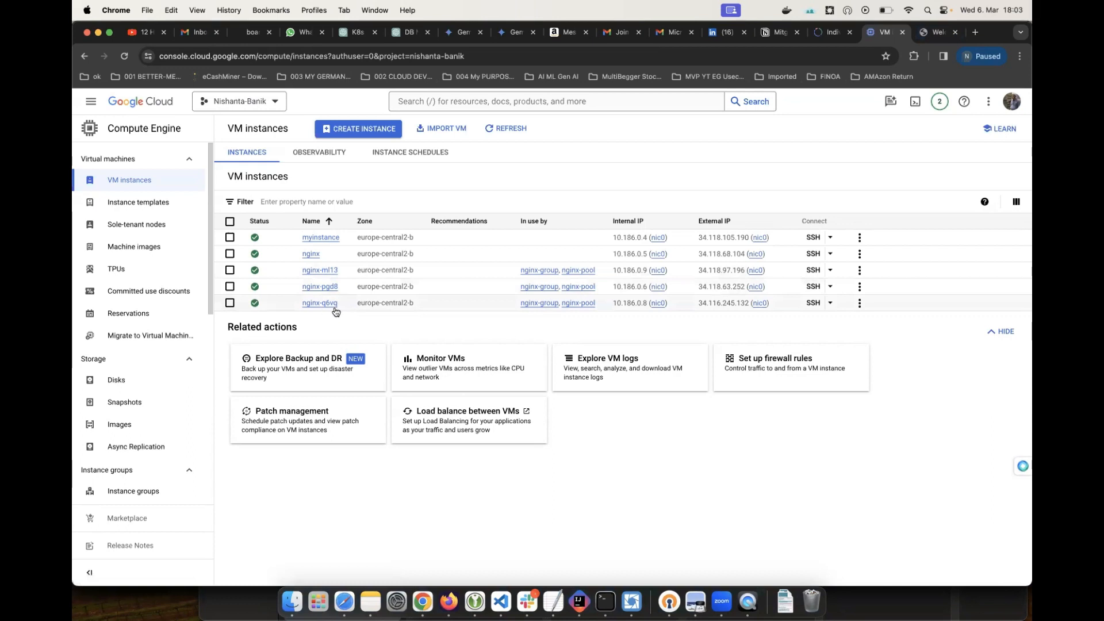
click(927, 32)
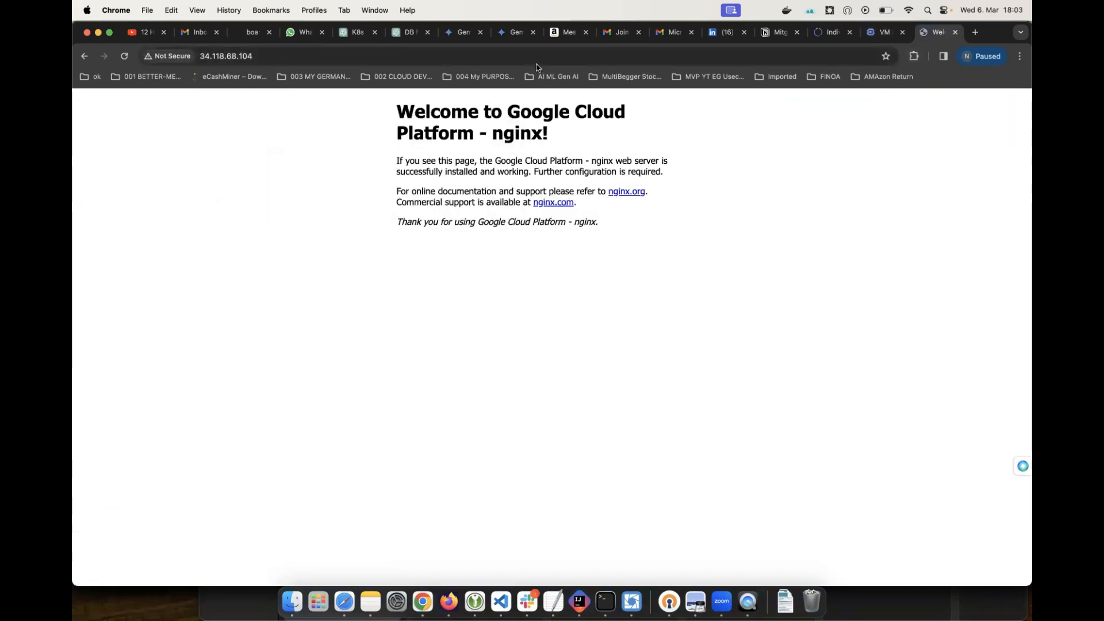
click(535, 57)
text(34.116.246.0)
key(Return)
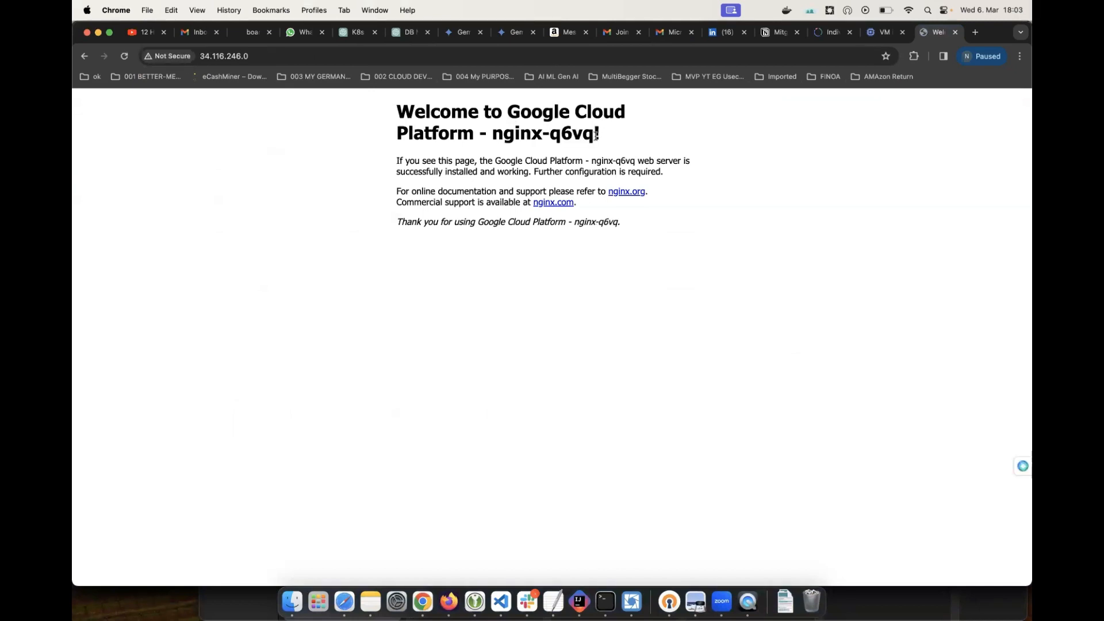
Step: Reload the load balancer page repeatedly to check which nginx instance serves each request, and return to VS Code
click(125, 59)
click(125, 61)
click(125, 60)
click(124, 60)
click(122, 59)
click(122, 58)
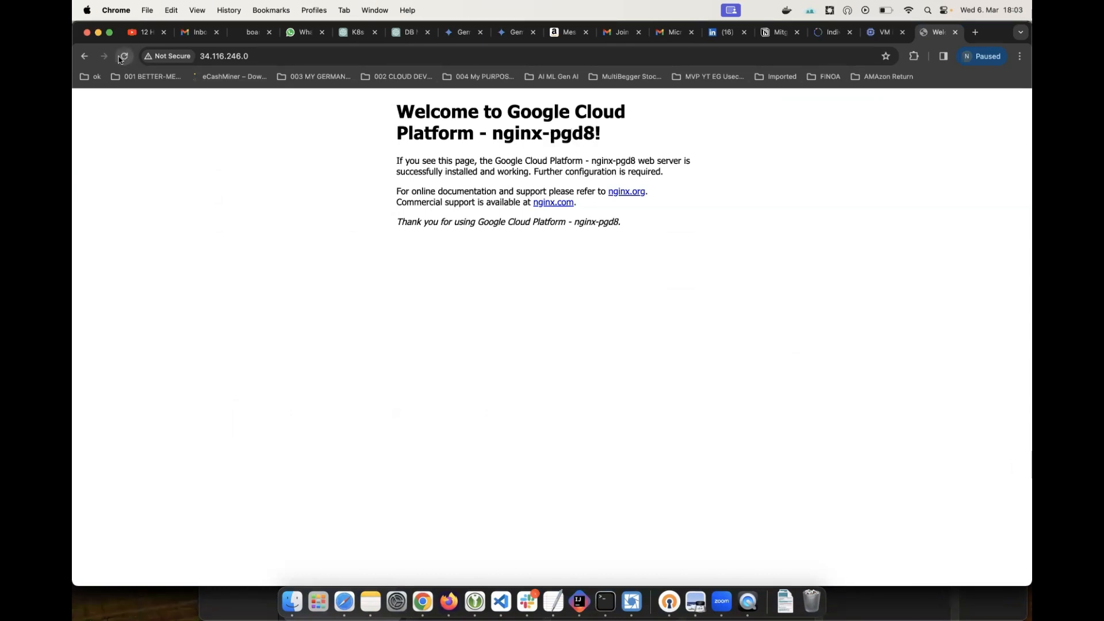
click(121, 59)
click(121, 58)
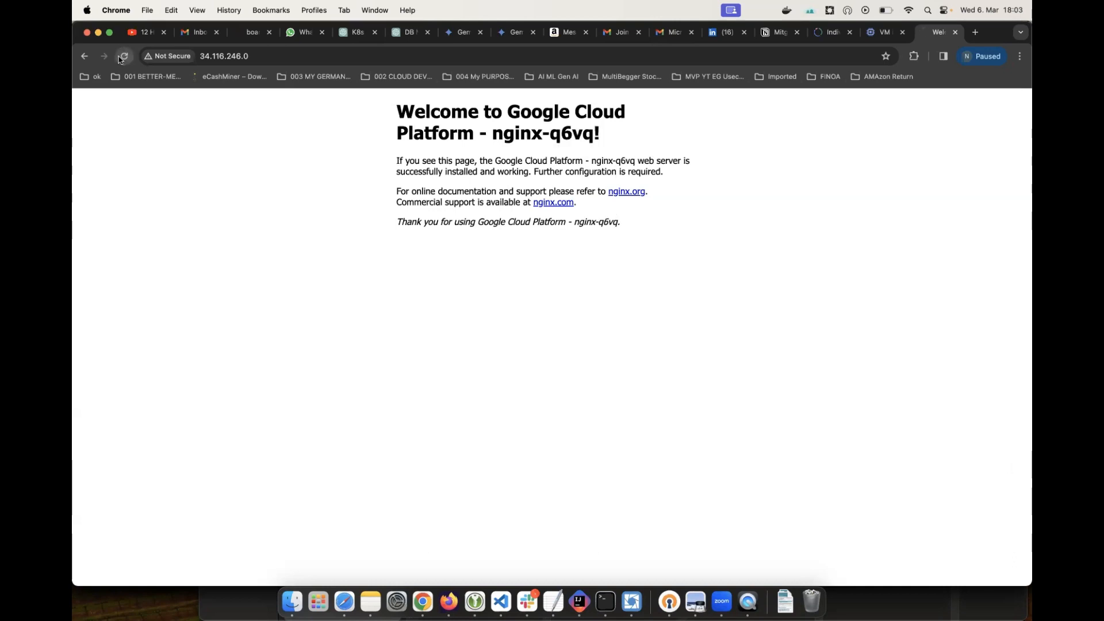
click(120, 58)
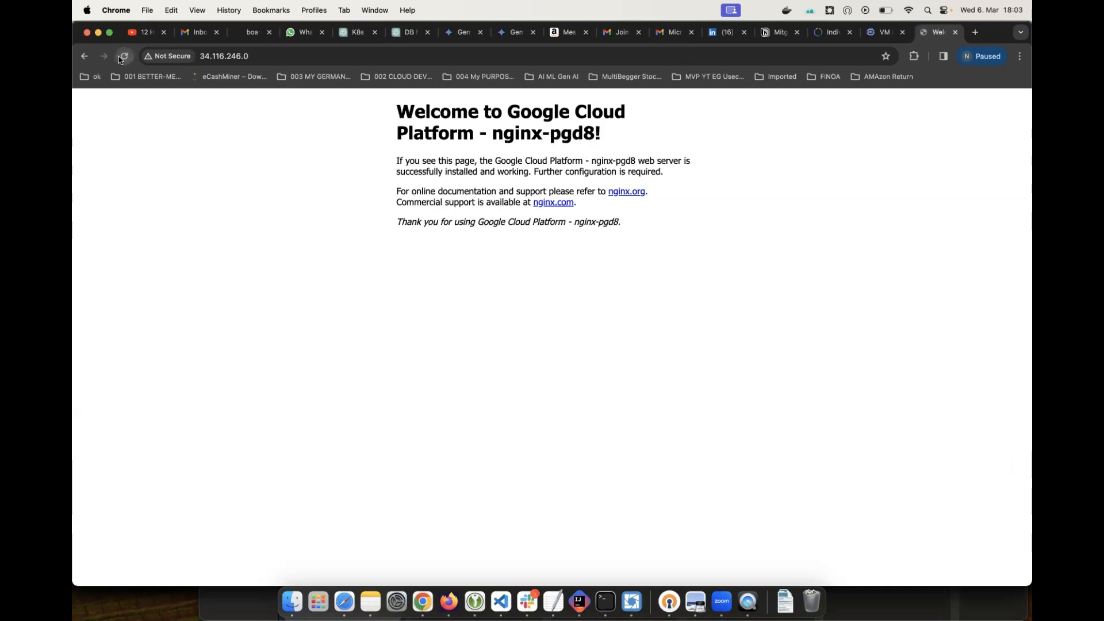
click(121, 58)
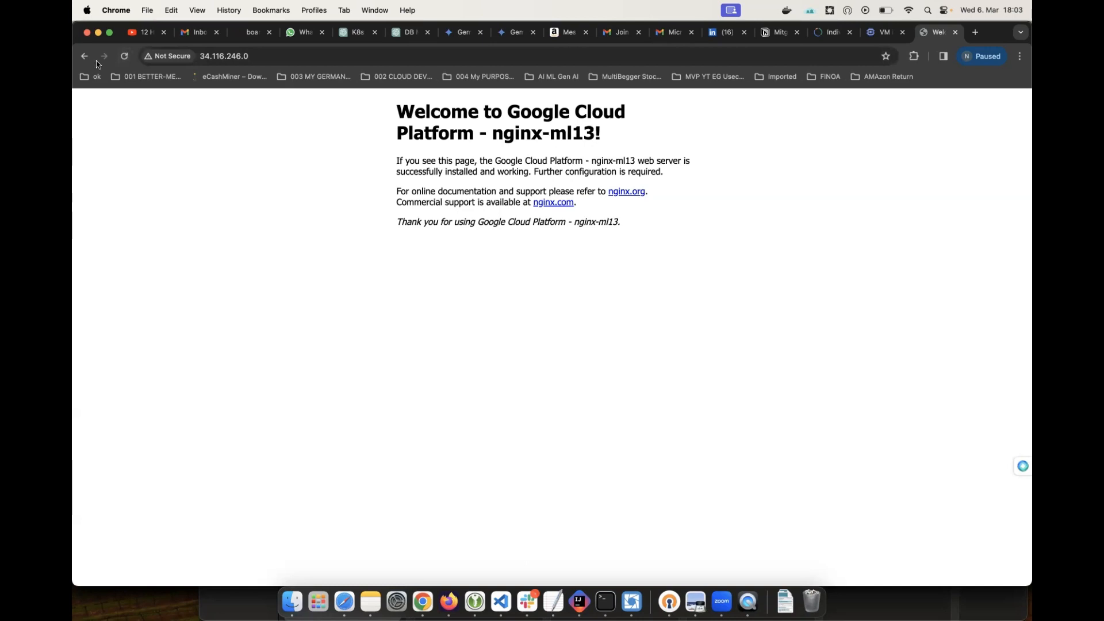
click(126, 60)
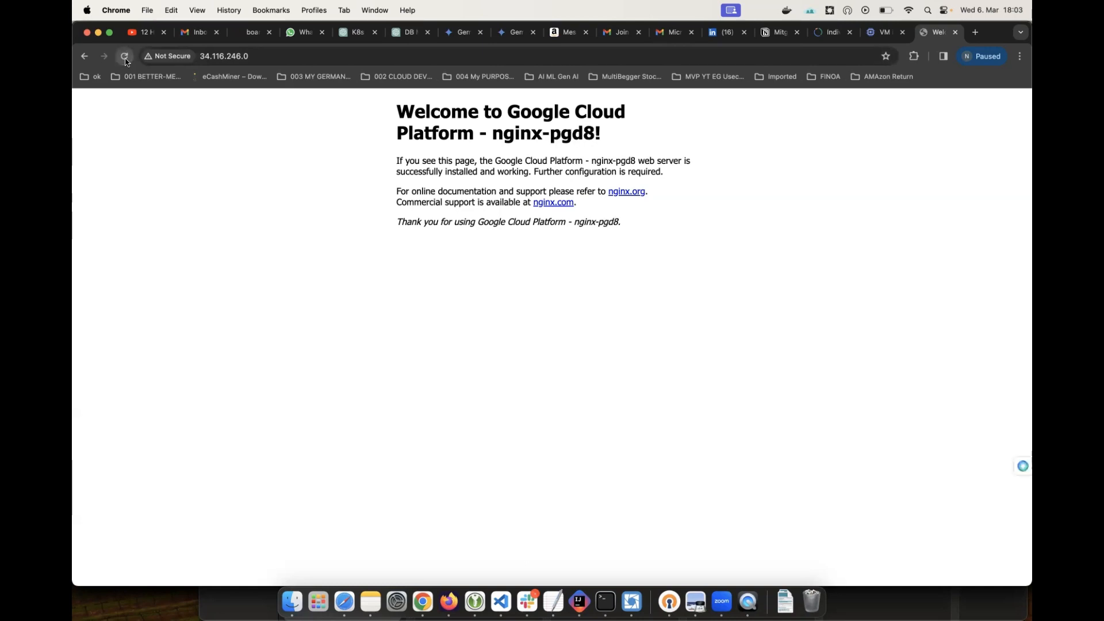
click(125, 61)
click(124, 60)
key(ctrl+Right)
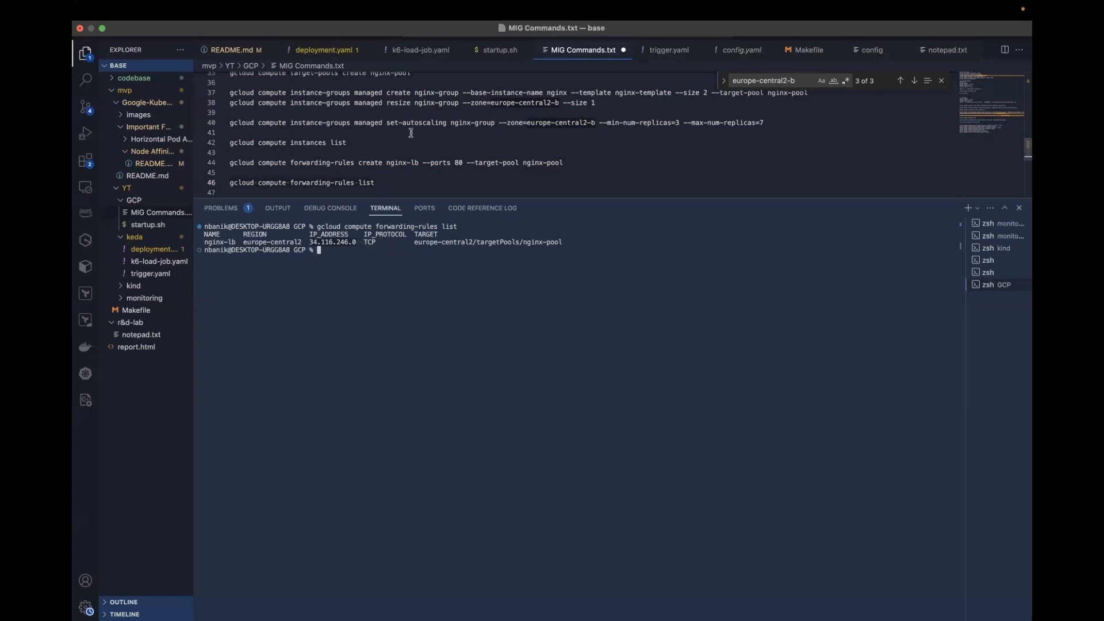
Step: Try to delete all the nginx resources by running the cleanup commands on lines 49–55 of MIG Commands.txt with region us-central1
scroll(416, 138, down, 4)
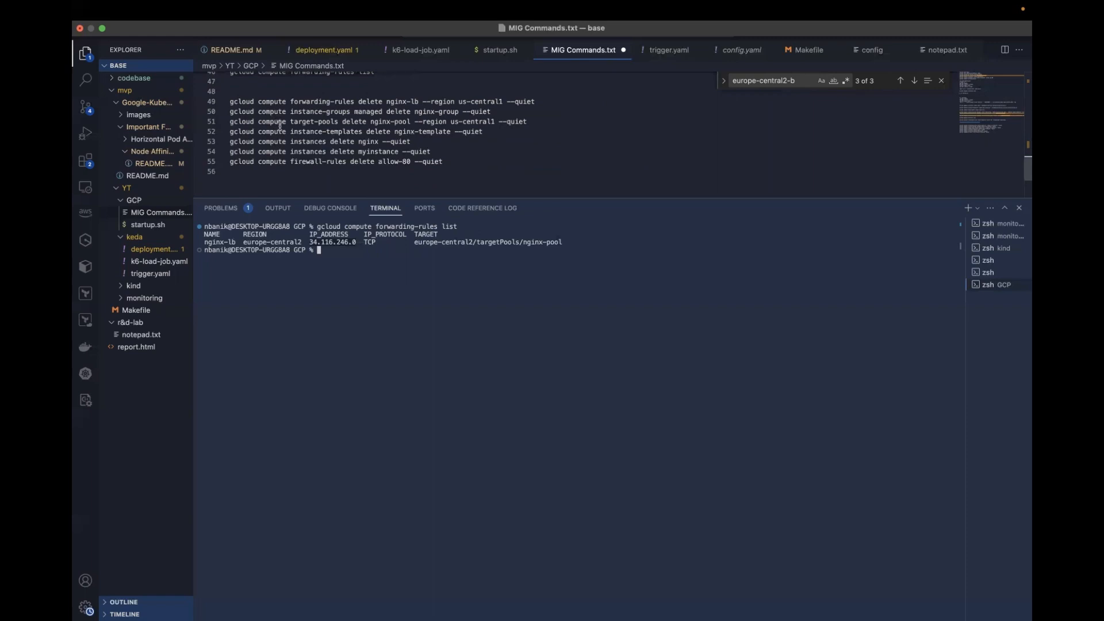
drag(451, 162, 230, 102)
key(super+c)
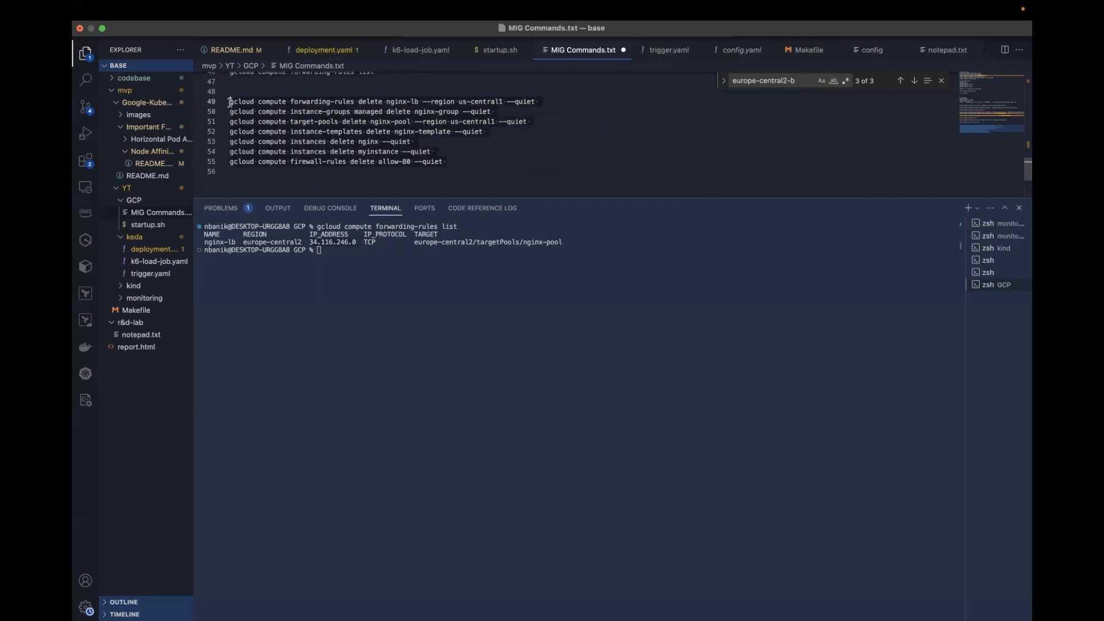
click(348, 254)
key(super+v)
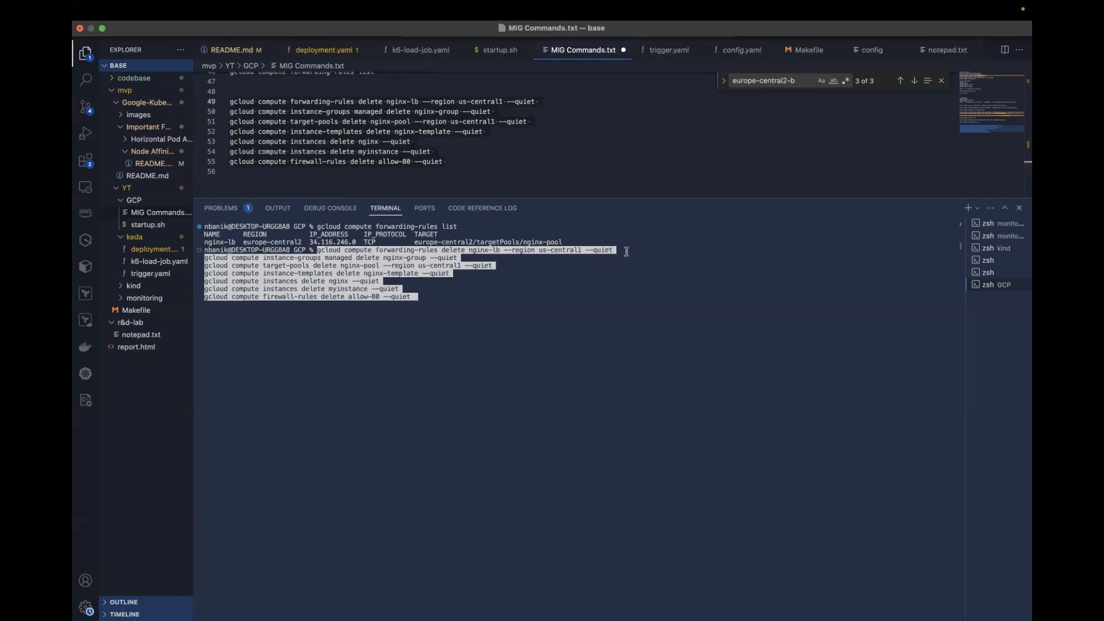
key(Return)
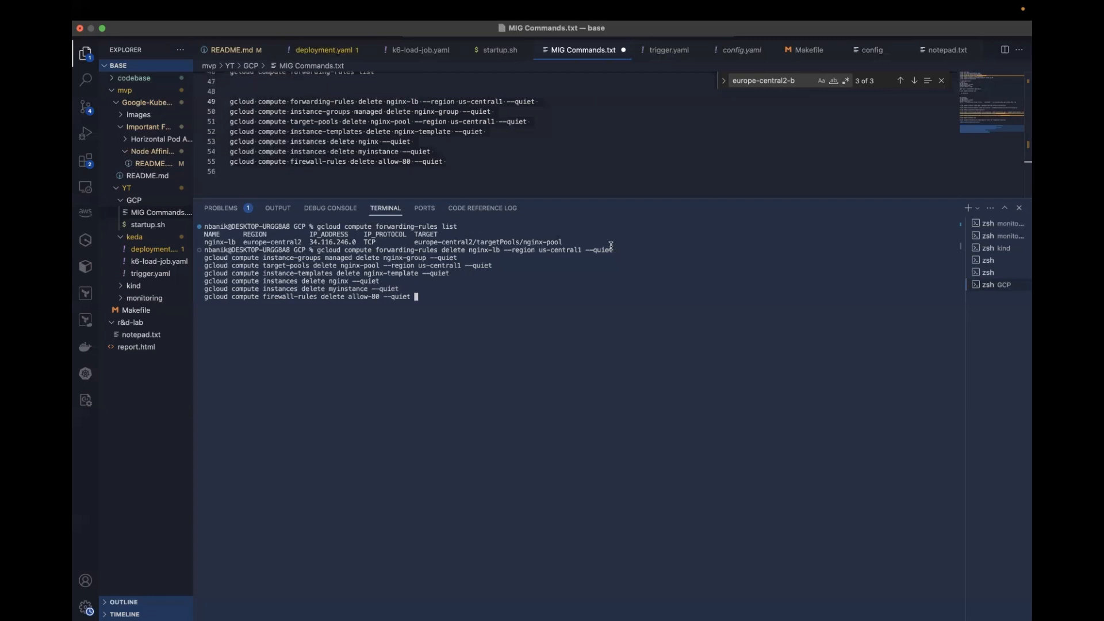
key(Return)
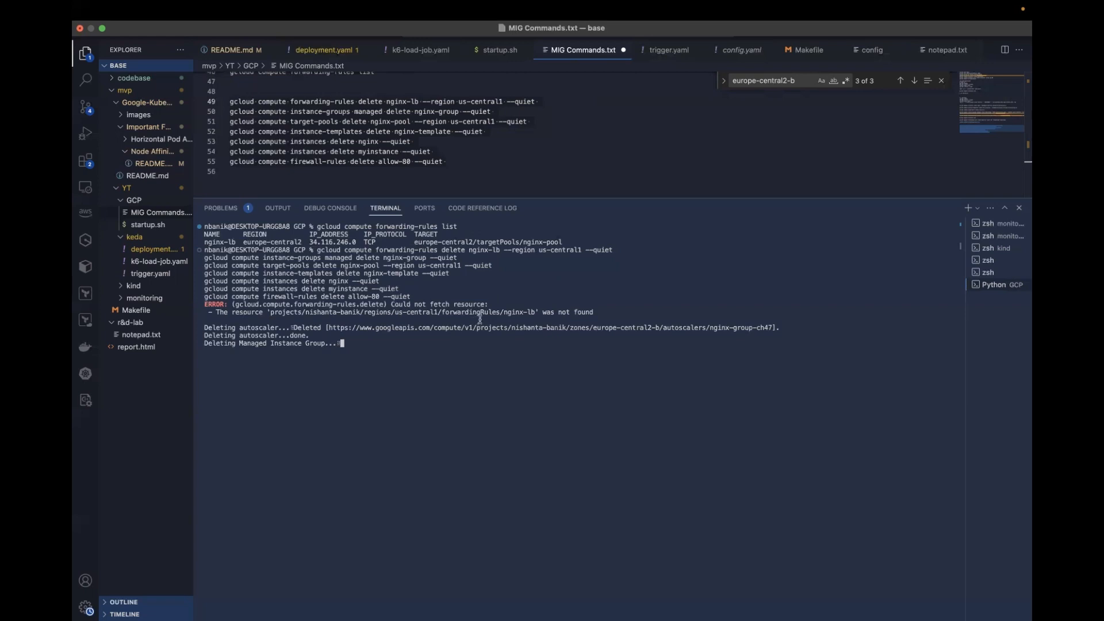
Step: Abort the running gcloud delete commands and get back to an empty terminal prompt
key(ctrl+c)
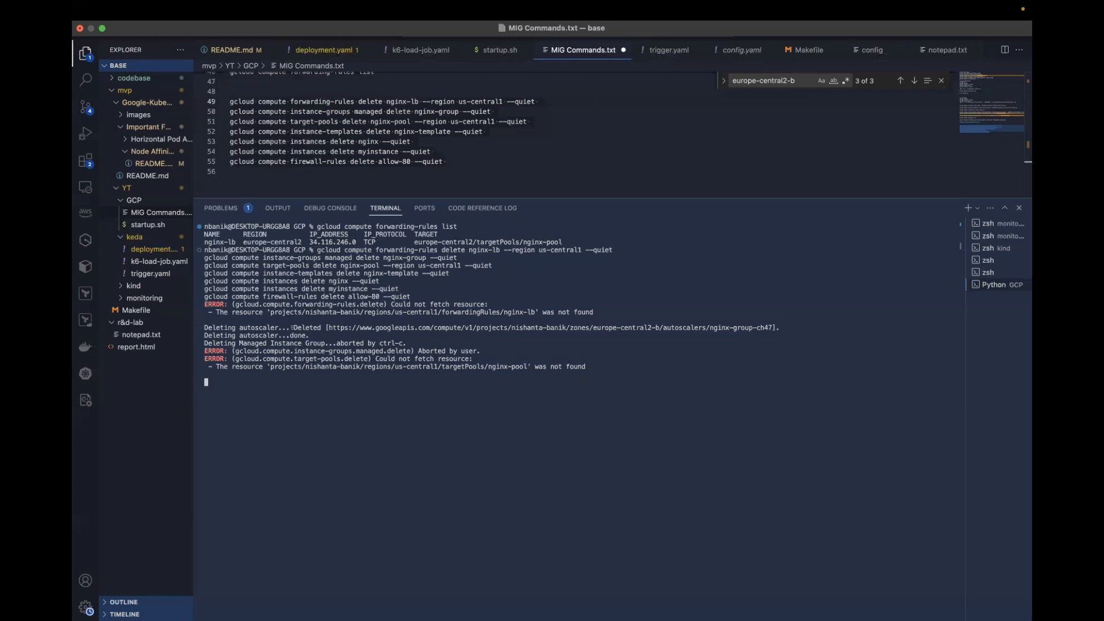
key(ctrl+c)
key(Return)
key(Return)
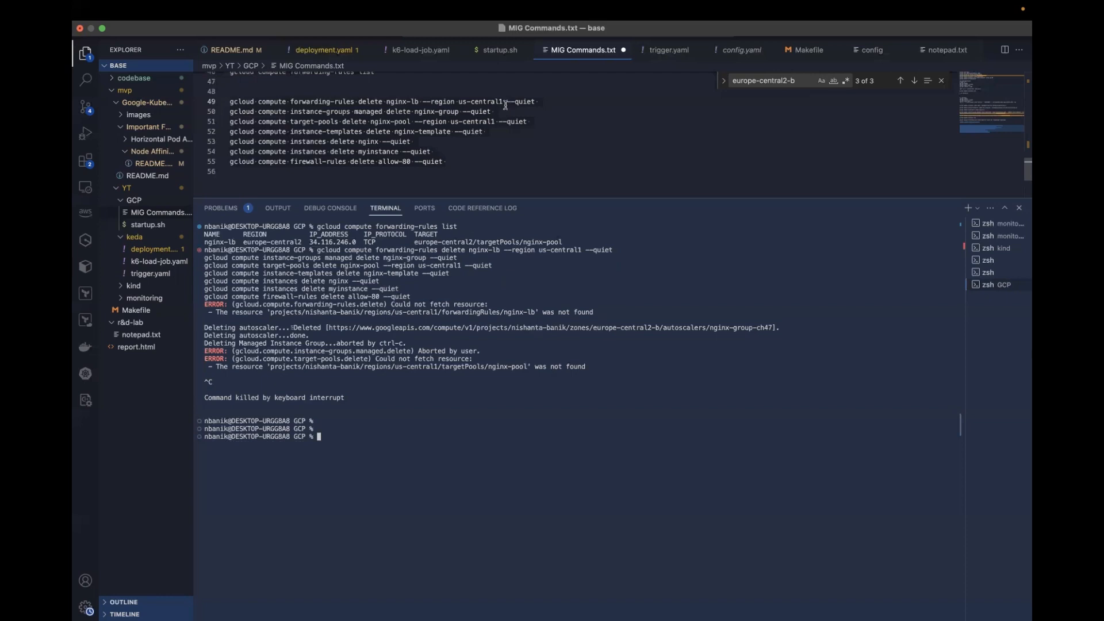
Step: Set the region in the nginx-lb forwarding-rules delete command to europe-central2, copied from the resize command's zone
scroll(536, 130, up, 10)
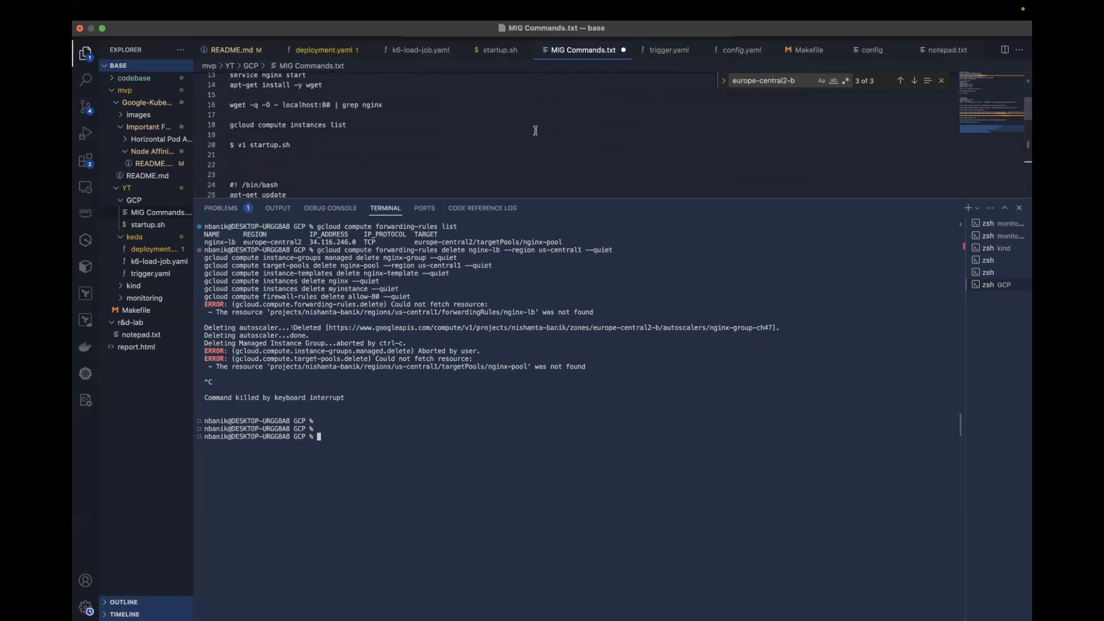
scroll(535, 131, down, 4)
scroll(535, 131, down, 2)
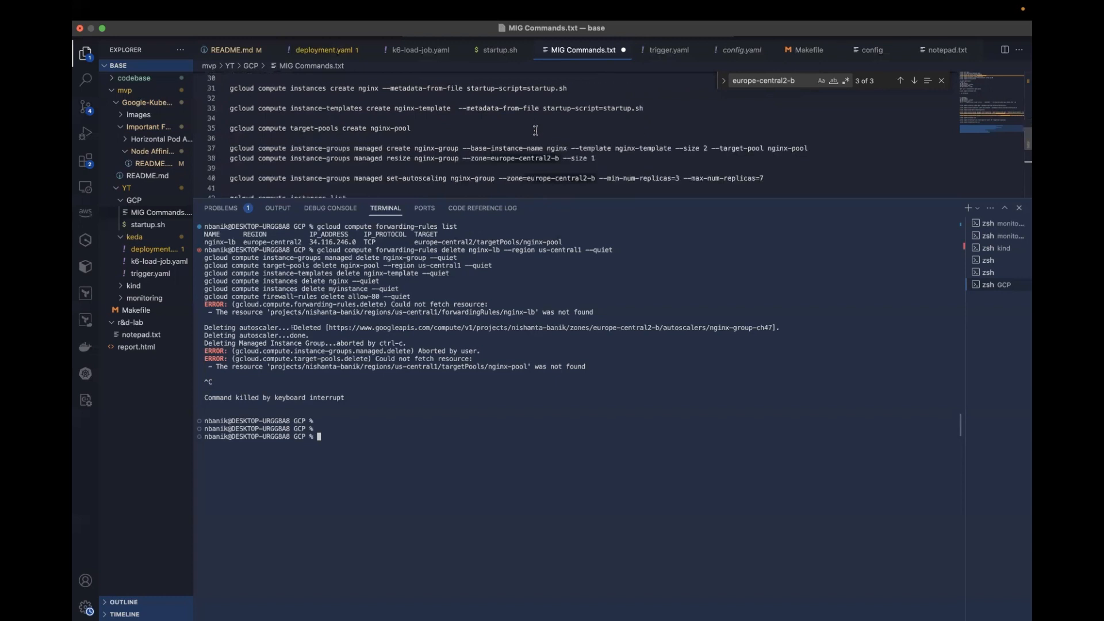
click(493, 159)
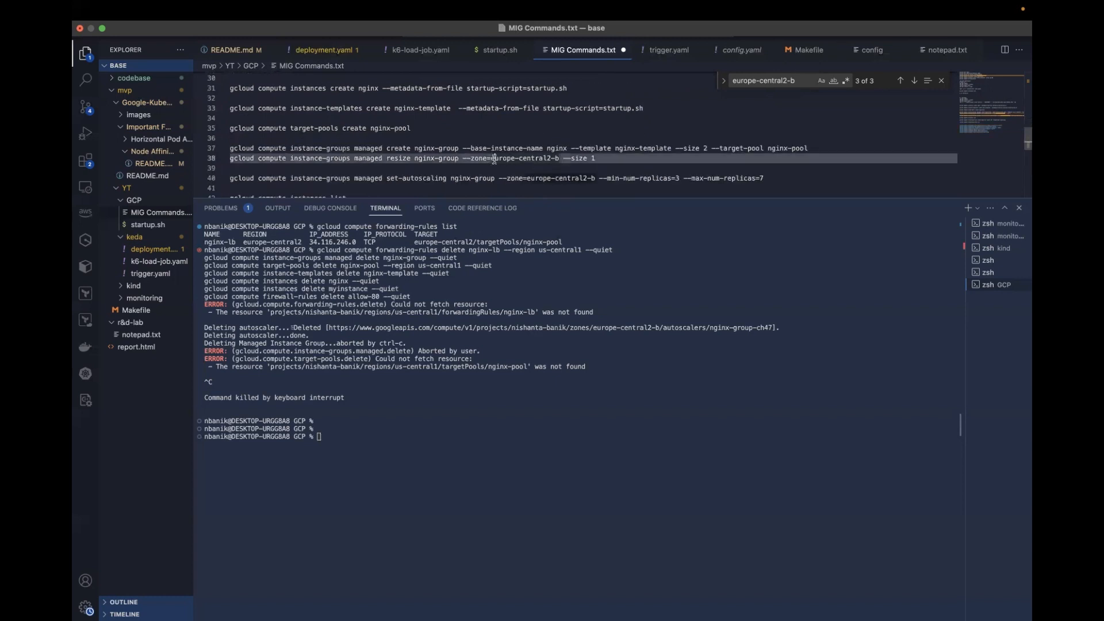
drag(493, 158, 551, 157)
scroll(514, 180, down, 4)
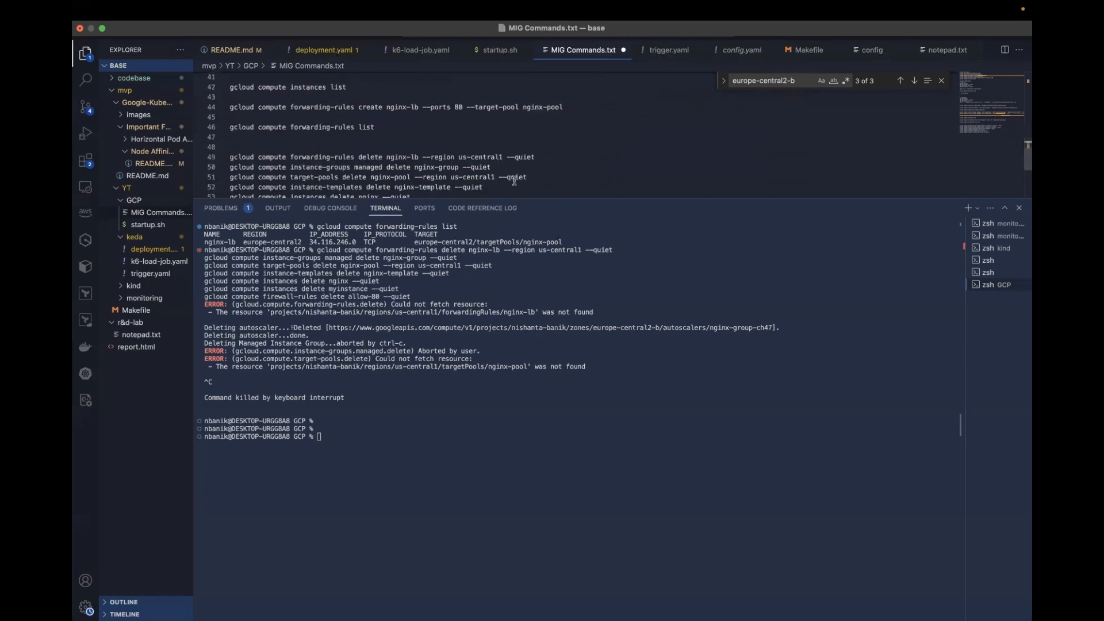
drag(503, 157, 460, 157)
key(super+v)
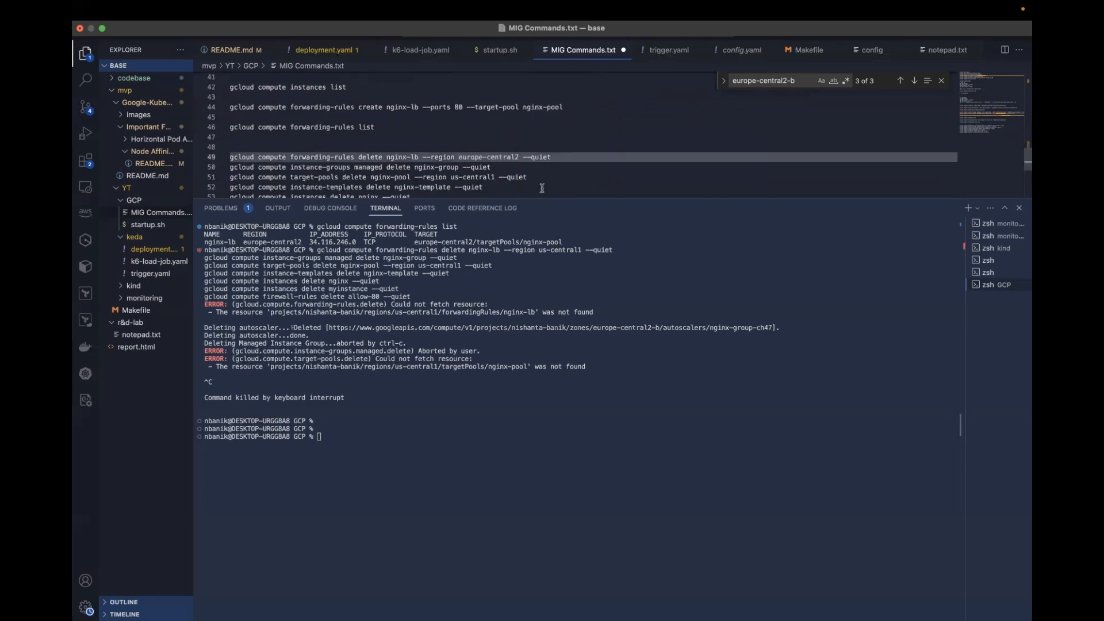
Step: Set the region in the nginx-pool target-pools delete command to europe-central2
scroll(542, 157, down, 2)
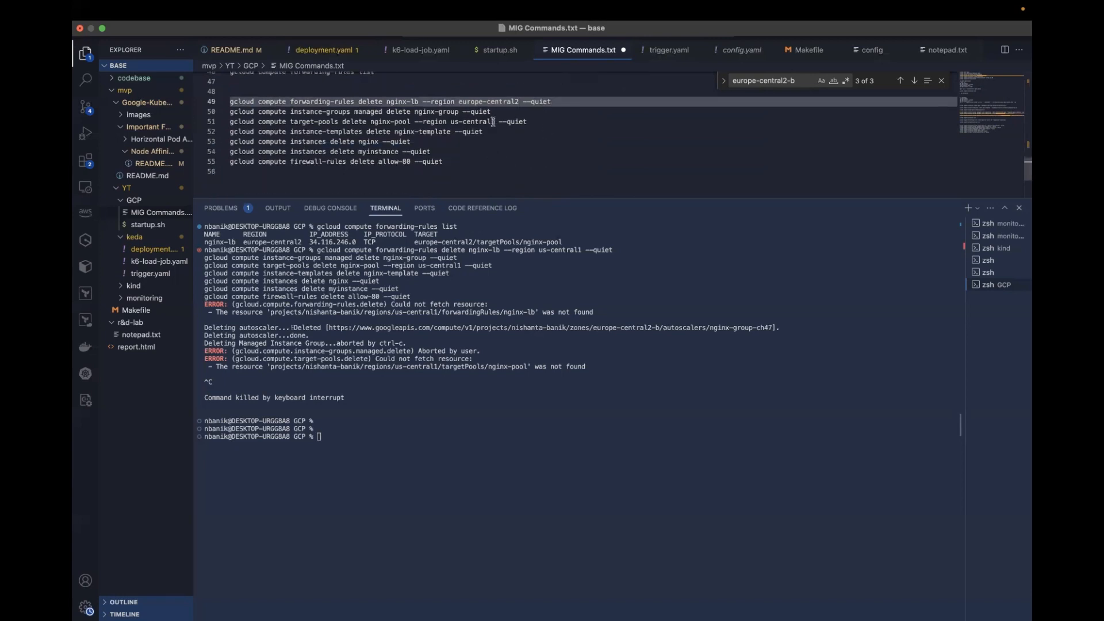
drag(495, 122, 451, 122)
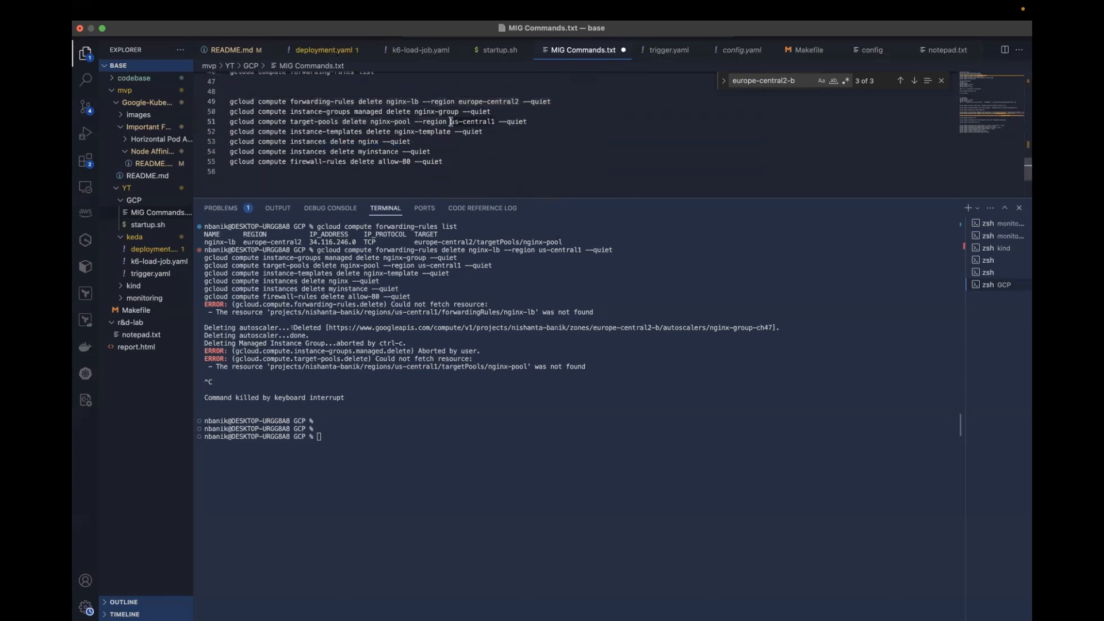
key(super+v)
Step: Run the corrected cleanup commands to delete nginx-lb, nginx-group, nginx-pool, nginx-template, instances nginx and myinstance, and firewall rule allow-80
scroll(503, 150, up, 1)
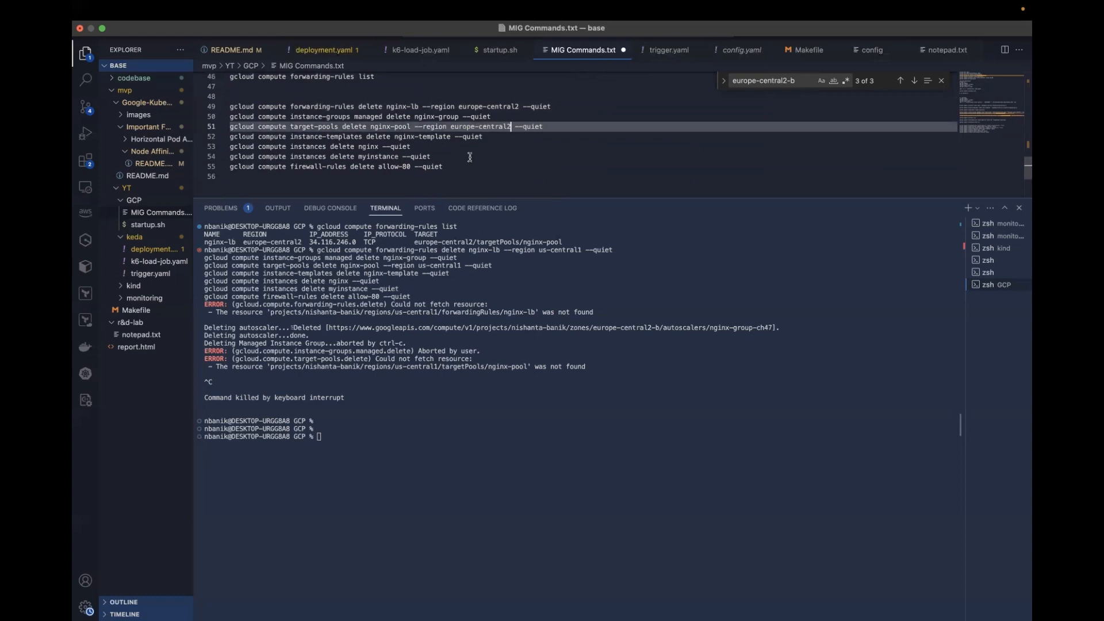
drag(449, 167, 230, 107)
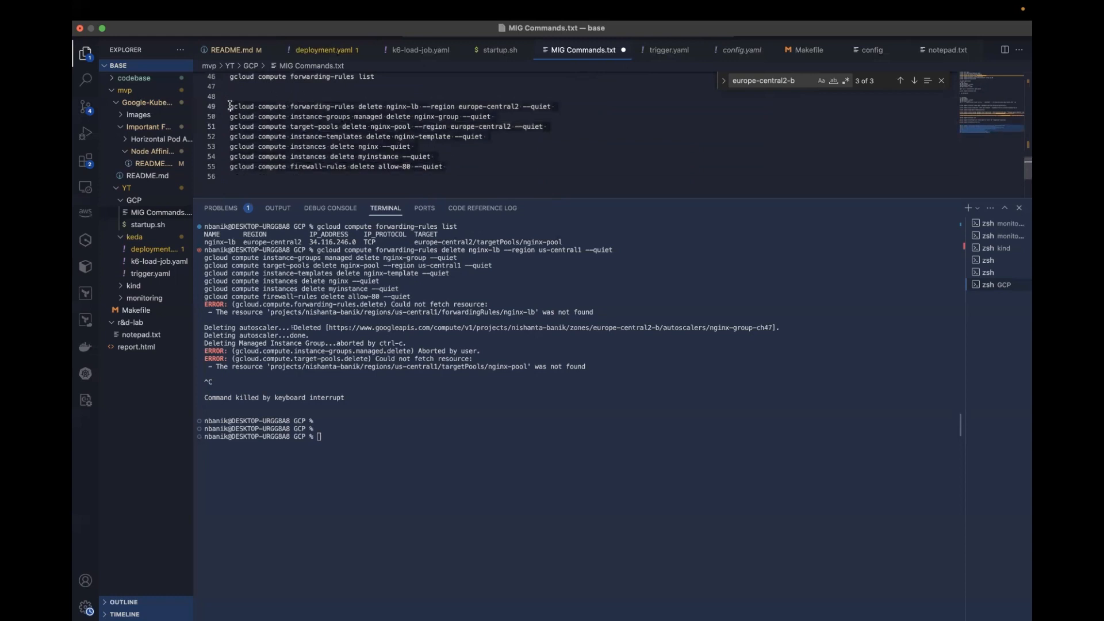
click(351, 425)
key(super+v)
key(Return)
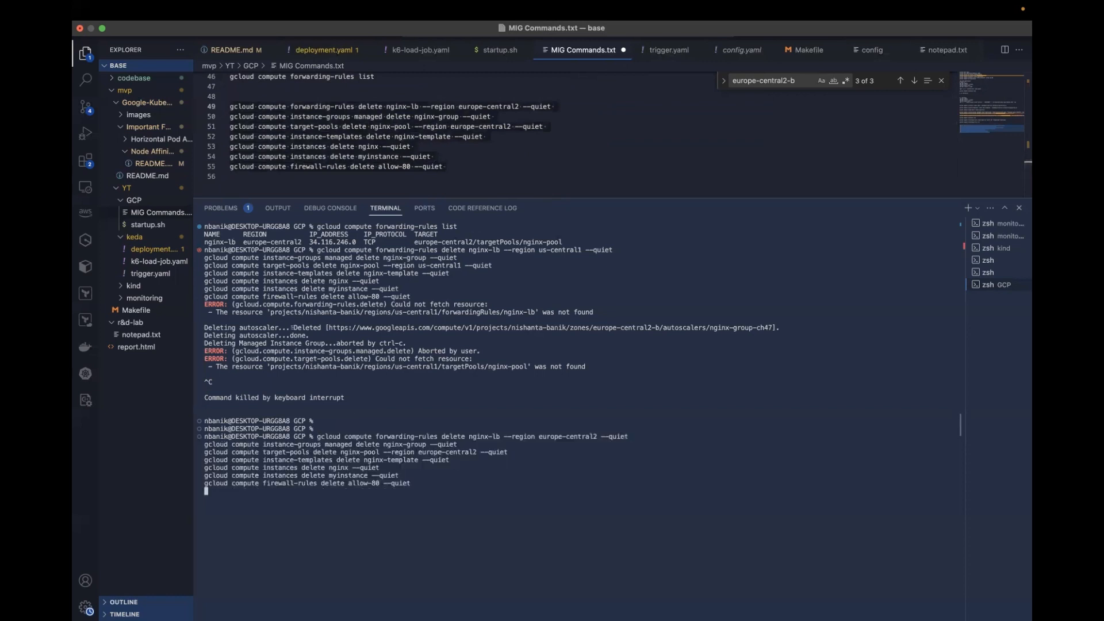